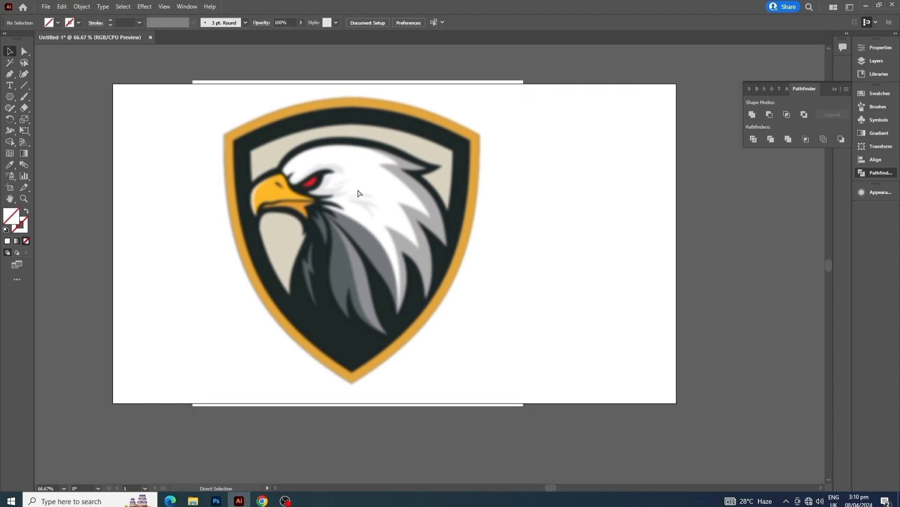
# - Create a triangle with a 50 px radius over the eagle's head using the Polygon tool
pyautogui.scroll(1, 284, 220)
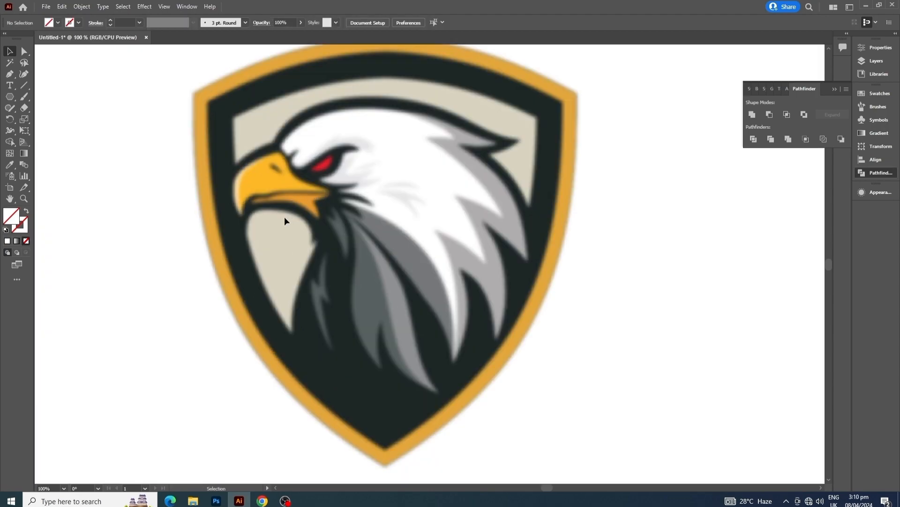
pyautogui.scroll(-1, 285, 216)
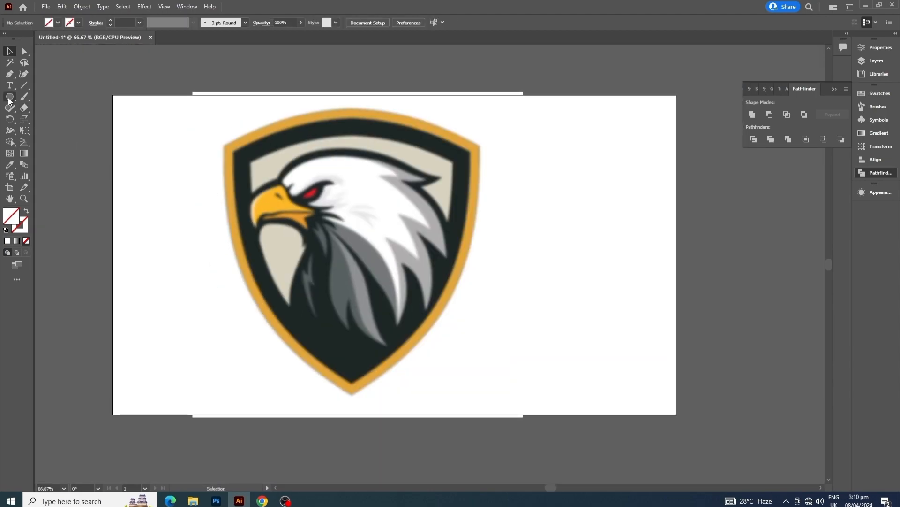
pyautogui.click(10, 99)
pyautogui.moveTo(10, 100); pyautogui.dragTo(41, 132)
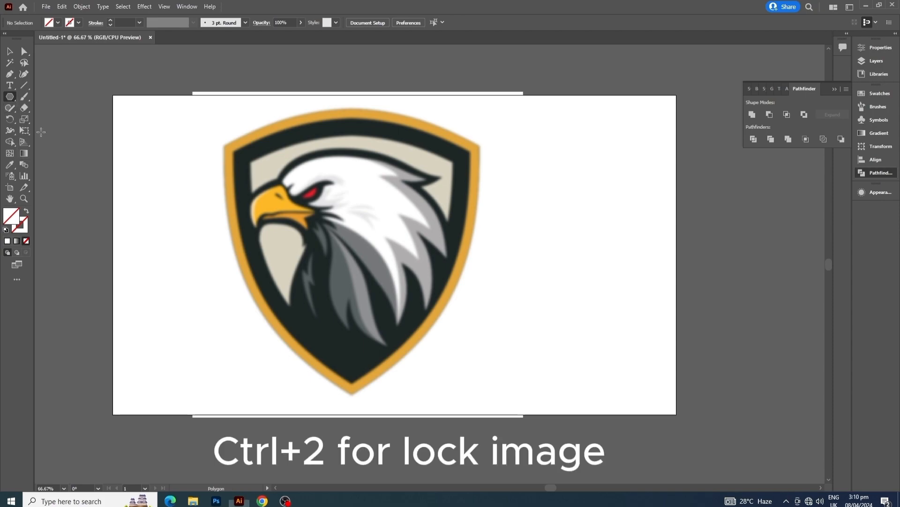
pyautogui.click(343, 208)
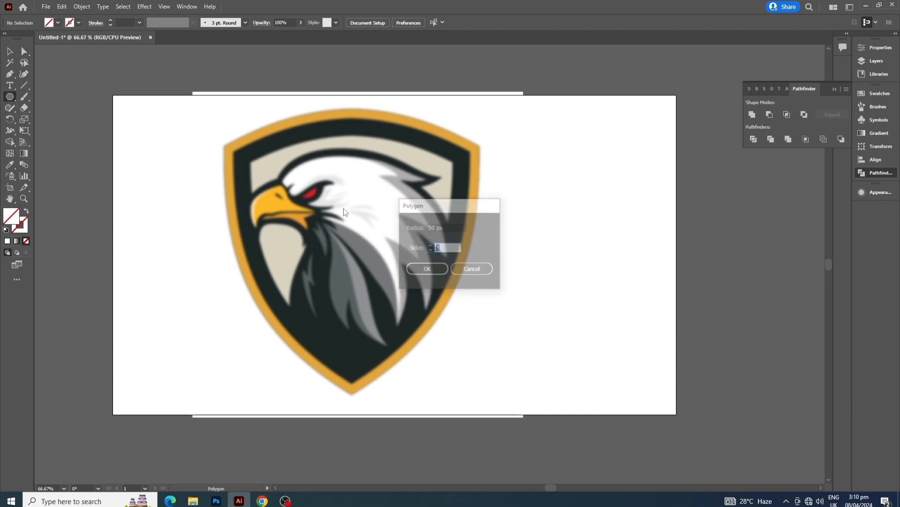
pyautogui.click(419, 269)
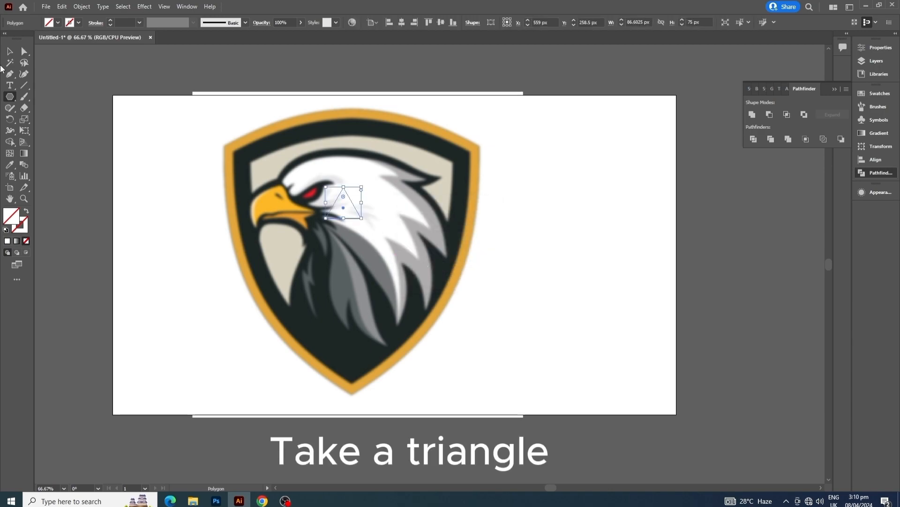
# - Scale the triangle up to about 636 × 551 px and move it down over the shield
pyautogui.click(10, 51)
pyautogui.moveTo(363, 217); pyautogui.dragTo(529, 319)
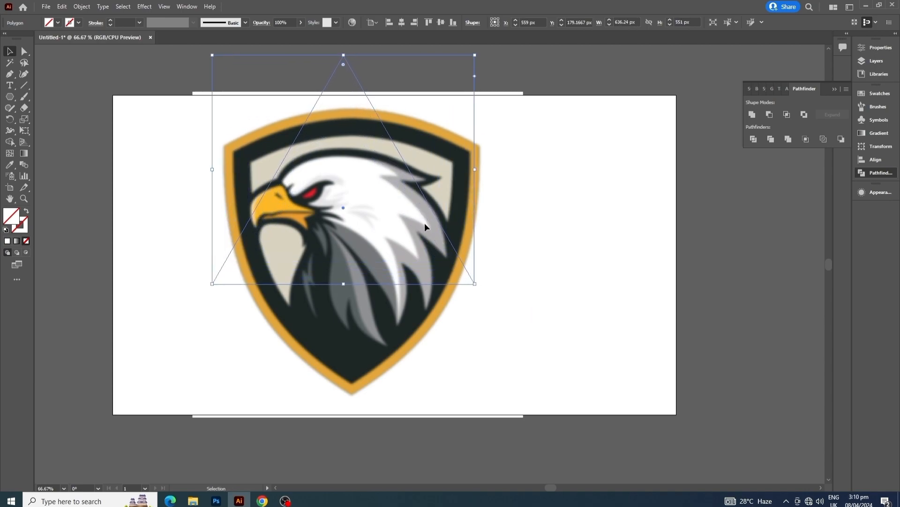
pyautogui.moveTo(427, 203); pyautogui.dragTo(431, 268)
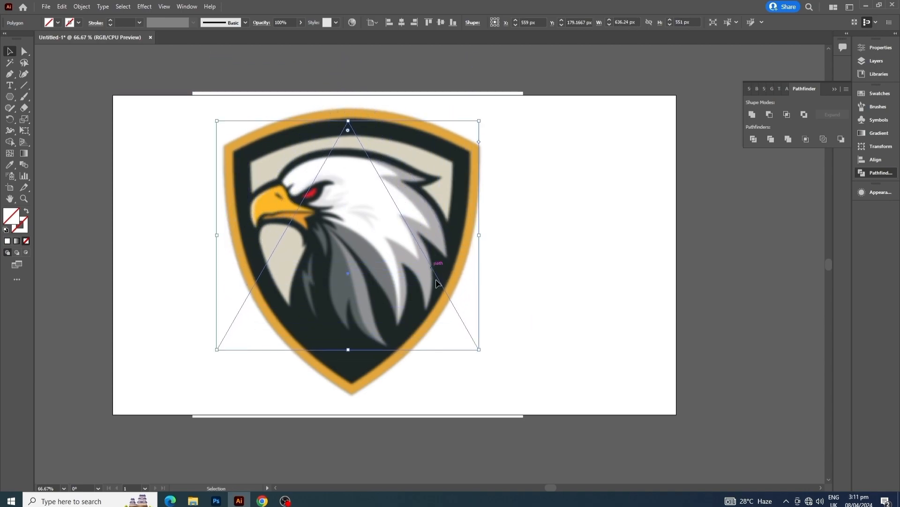
# - Reflect the triangle across the horizontal axis so it points downward
pyautogui.rightClick(456, 308)
pyautogui.moveTo(490, 261)
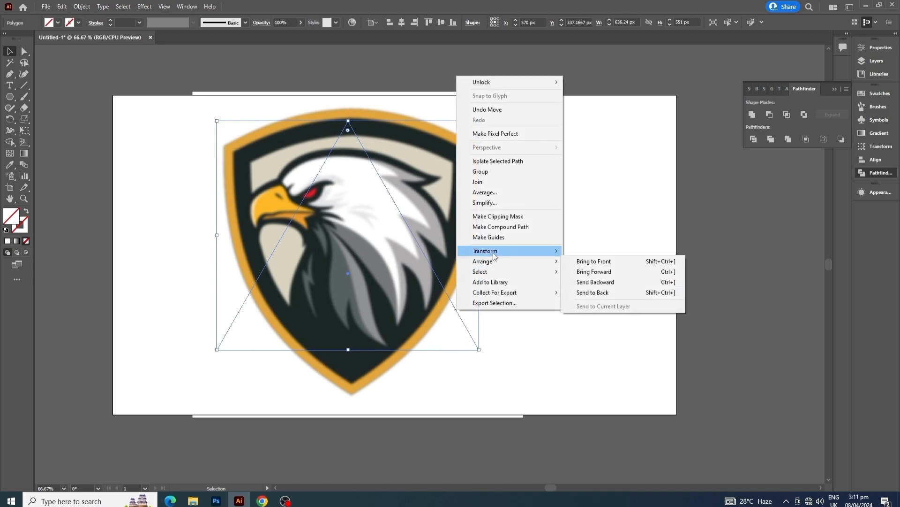
pyautogui.moveTo(516, 250)
pyautogui.click(595, 284)
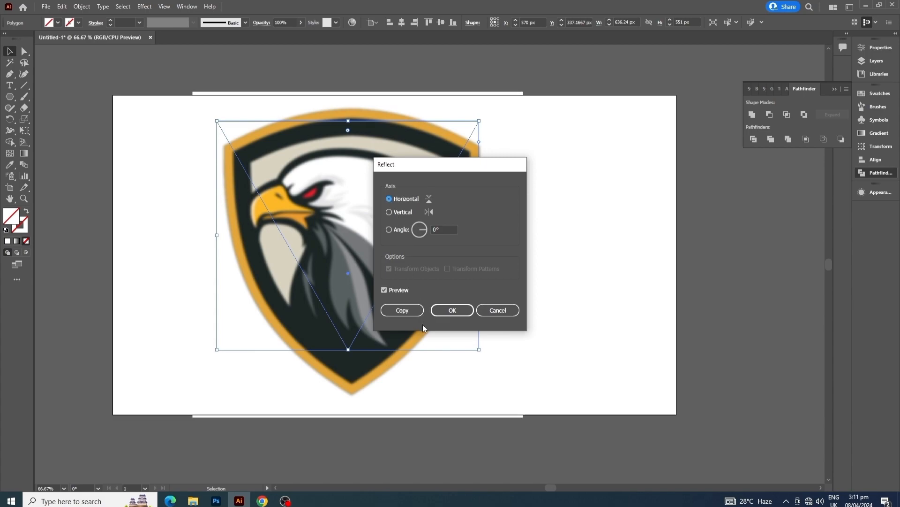
pyautogui.click(454, 310)
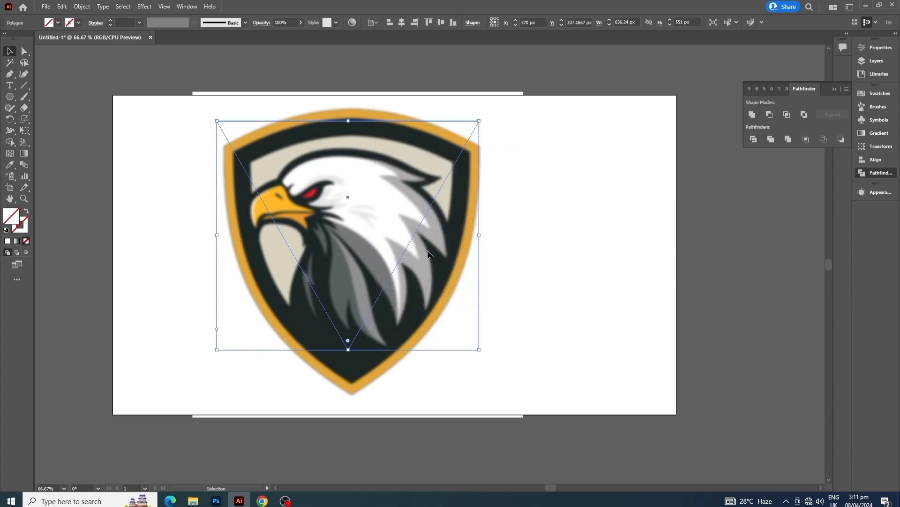
# - Resize the inverted triangle to about 792 × 642 px and roughly centre it over the shield
pyautogui.moveTo(479, 349); pyautogui.dragTo(523, 396)
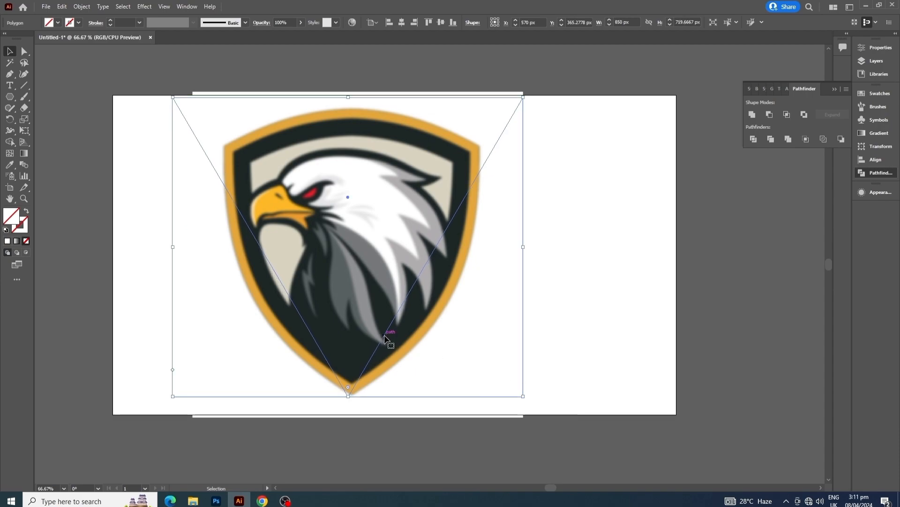
pyautogui.moveTo(386, 338); pyautogui.dragTo(392, 343)
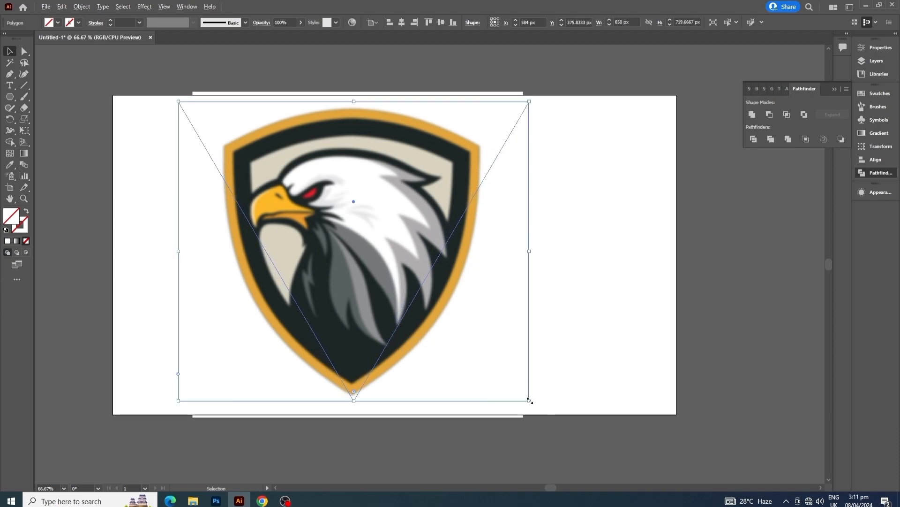
pyautogui.moveTo(529, 400); pyautogui.dragTo(517, 378)
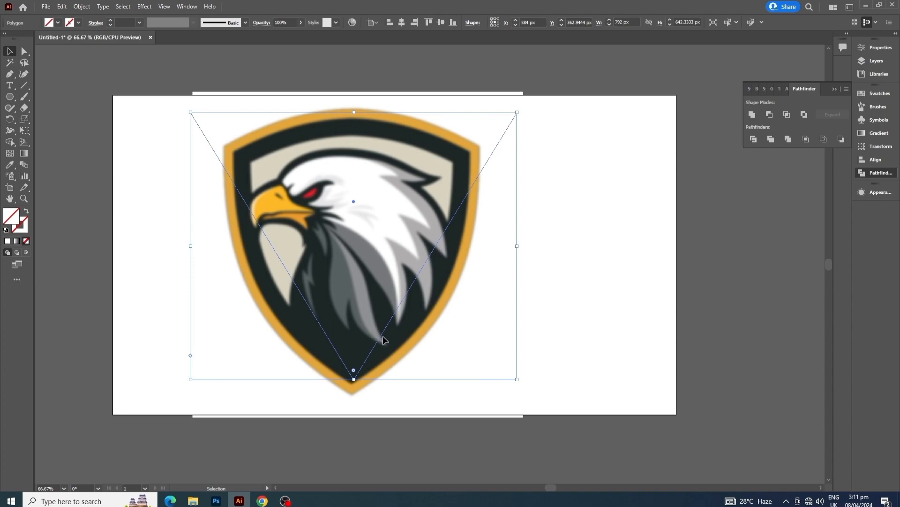
pyautogui.click(381, 351)
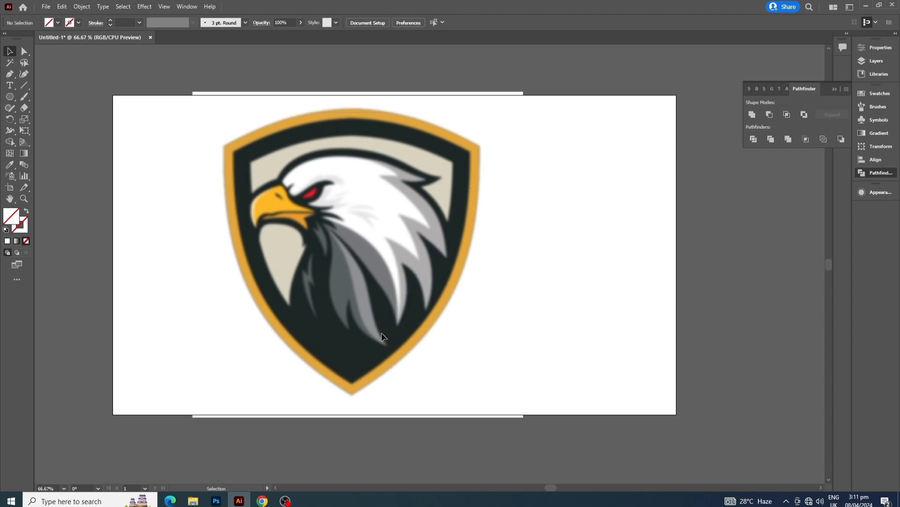
# - Reselect the triangle and nudge it down and slightly left until its tip meets the shield's bottom point
pyautogui.moveTo(343, 326); pyautogui.dragTo(390, 365)
pyautogui.press('Down')
pyautogui.press('Down')
pyautogui.press('Down')
pyautogui.press('Down')
pyautogui.press('Down')
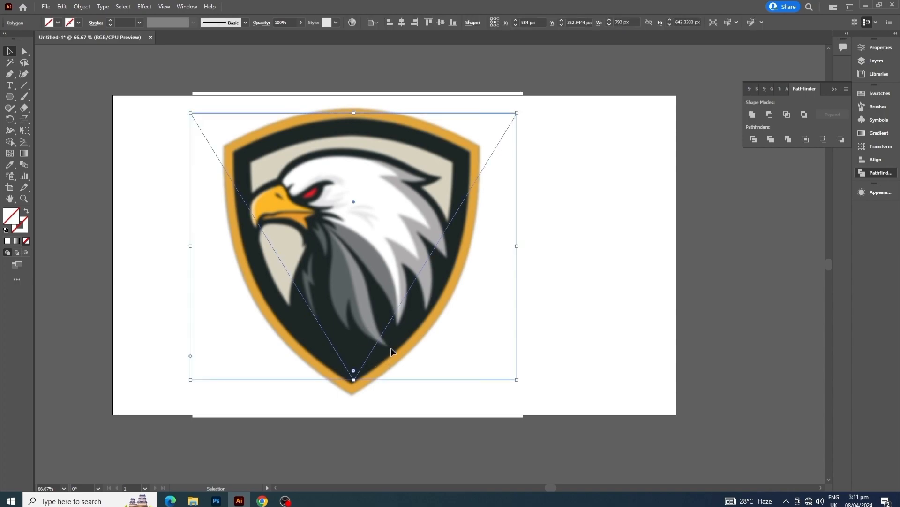
pyautogui.press('Down')
pyautogui.press('Down')
pyautogui.press('Down')
pyautogui.press('Down')
pyautogui.press('Down')
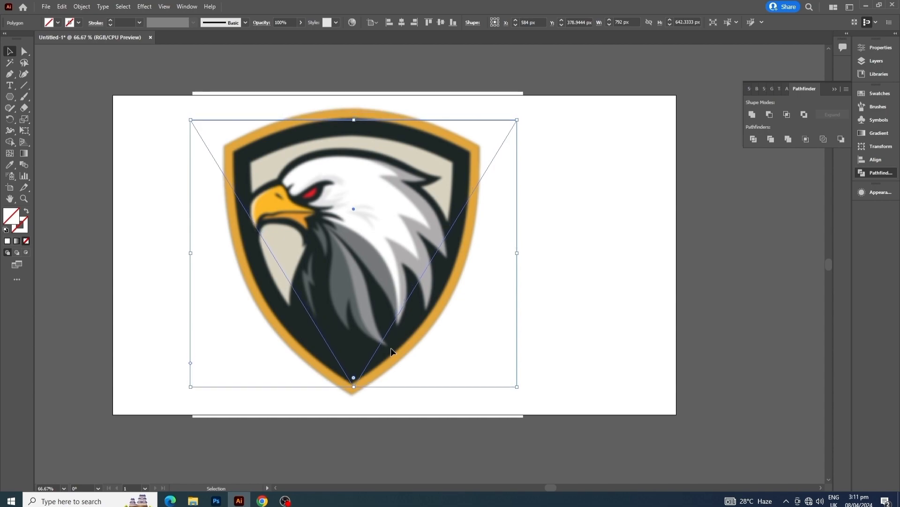
pyautogui.press('Left')
pyautogui.press('Left')
pyautogui.press('Down')
pyautogui.press('Down')
pyautogui.press('Down')
pyautogui.press('Down')
pyautogui.press('Down')
pyautogui.press('Down')
pyautogui.press('Down')
pyautogui.press('Down')
pyautogui.press('Down')
pyautogui.press('Down')
pyautogui.press('Down')
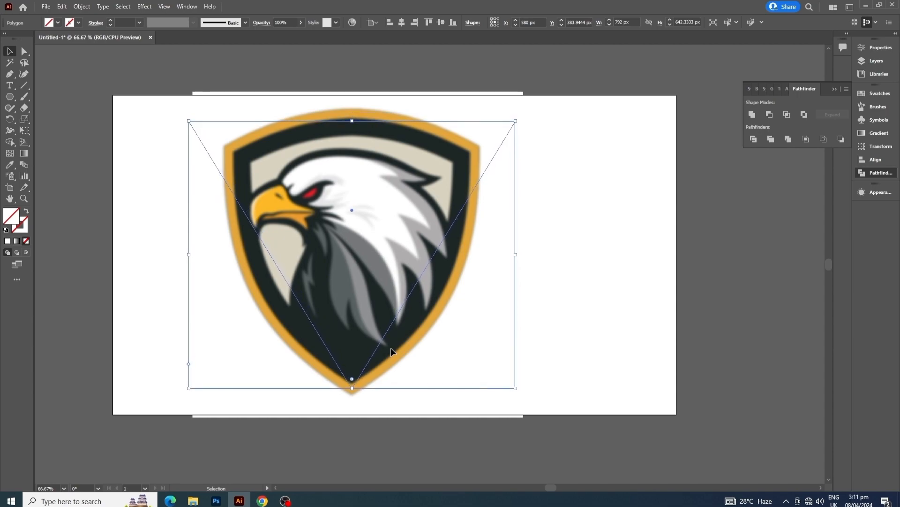
pyautogui.press('Left')
pyautogui.press('Left')
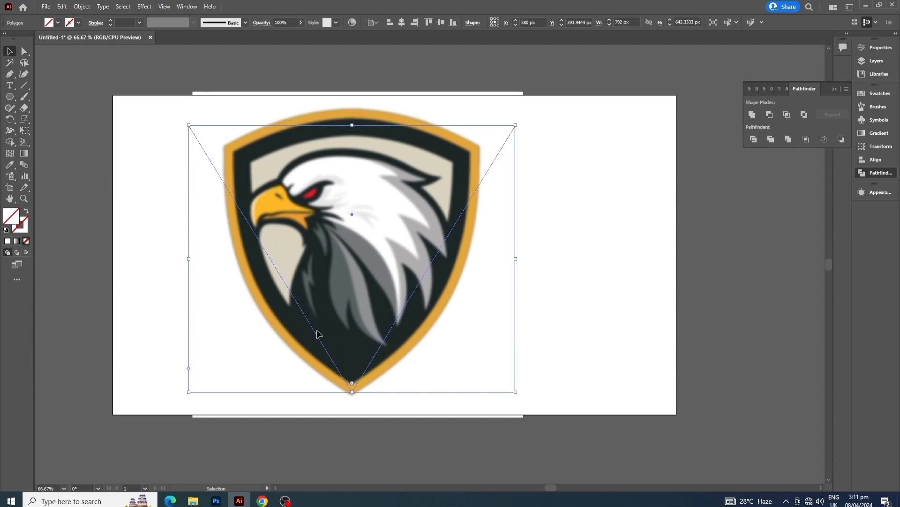
# - Move the triangle's two upper anchor points inward onto the upper corners of the shield's gold border
pyautogui.click(24, 51)
pyautogui.moveTo(188, 125); pyautogui.dragTo(230, 149)
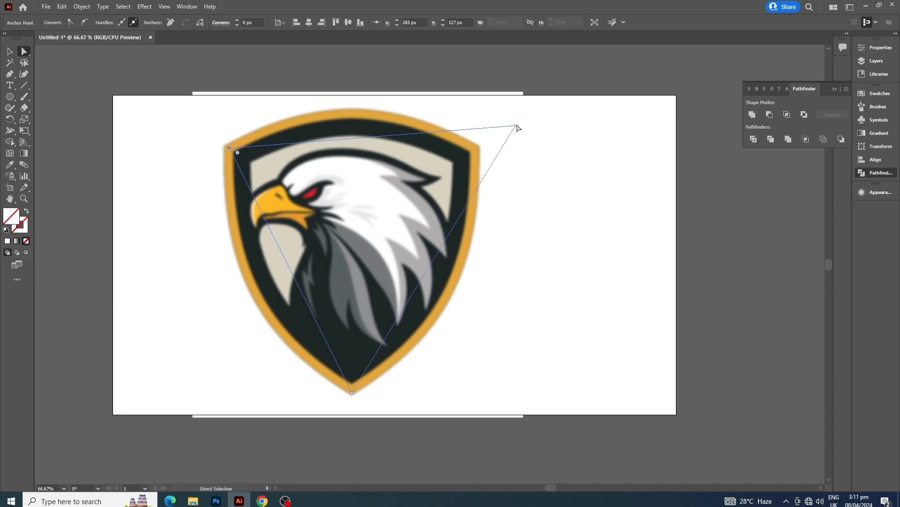
pyautogui.moveTo(516, 126); pyautogui.dragTo(472, 149)
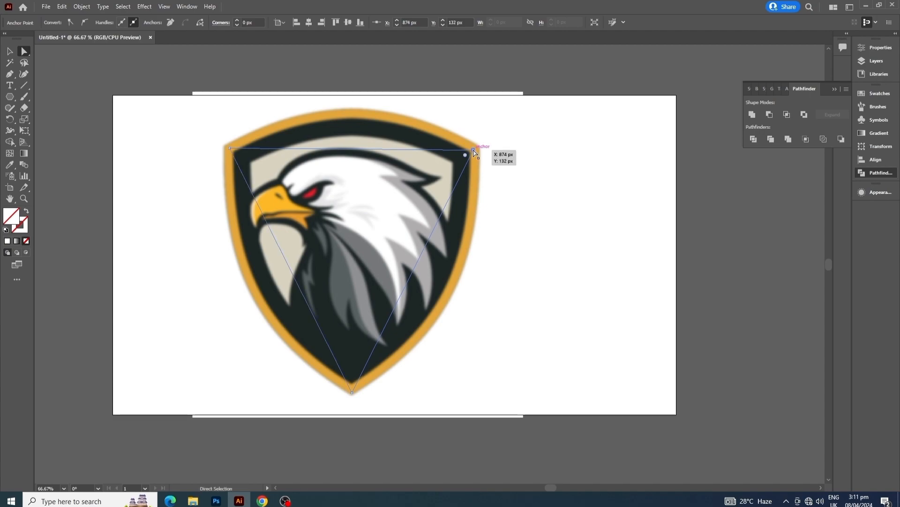
# - Bend the triangle's top edge and both sides into curves that follow the shield's gold border
pyautogui.click(9, 74)
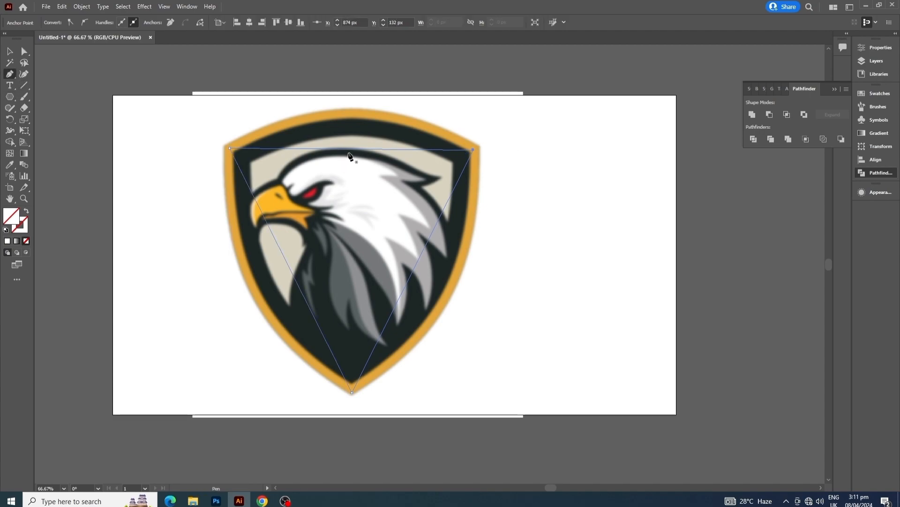
pyautogui.moveTo(351, 149); pyautogui.dragTo(347, 112)
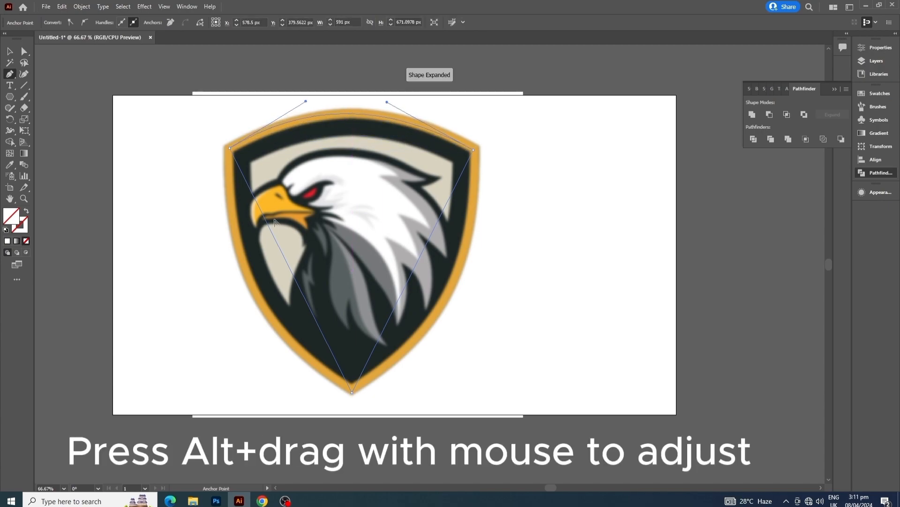
pyautogui.moveTo(279, 244); pyautogui.dragTo(250, 278)
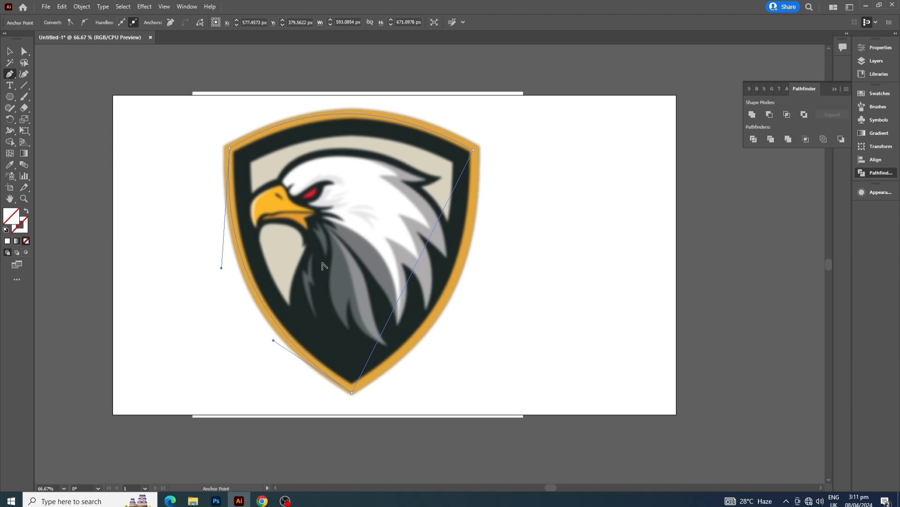
pyautogui.moveTo(418, 262); pyautogui.dragTo(450, 285)
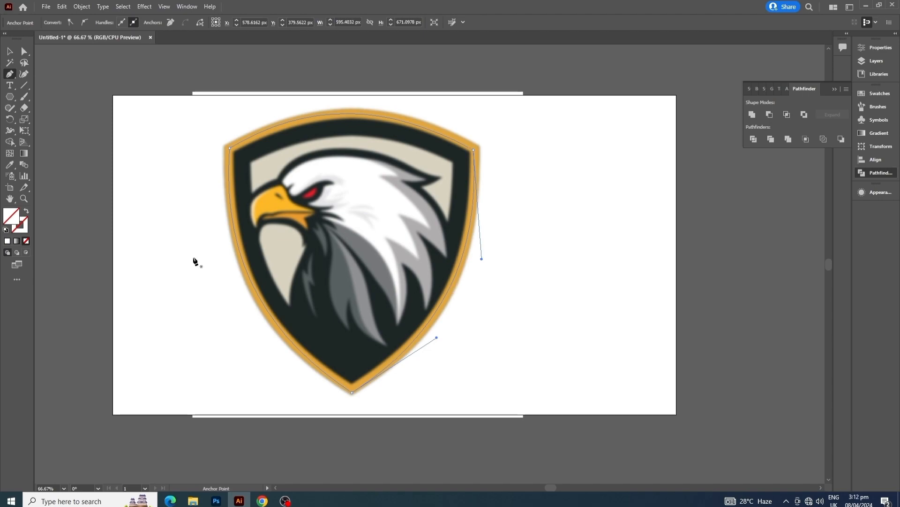
# - Give the shield path an orange stroke with a weight of 22 pt
pyautogui.click(10, 51)
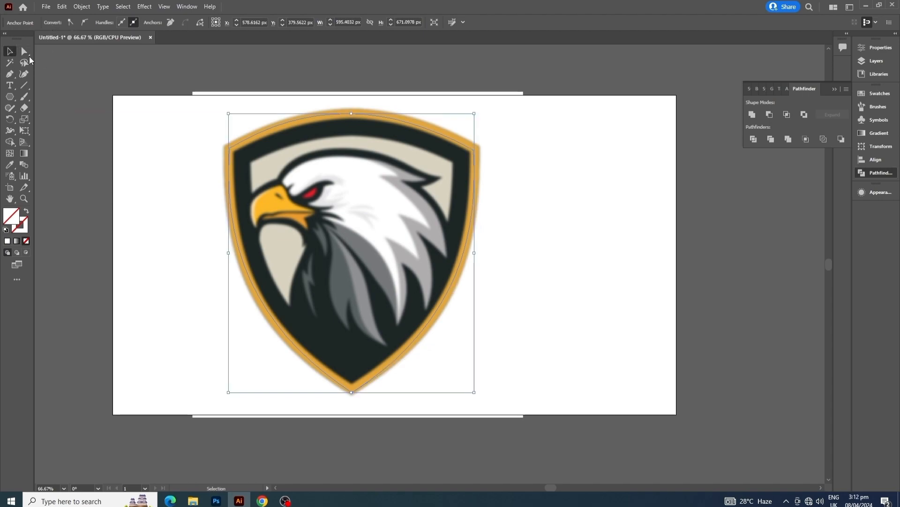
pyautogui.click(195, 159)
pyautogui.click(229, 146)
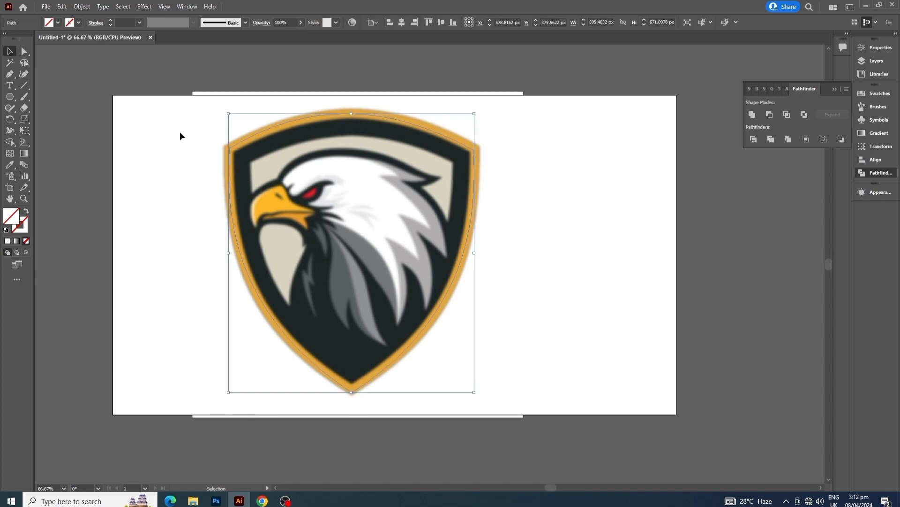
pyautogui.click(78, 22)
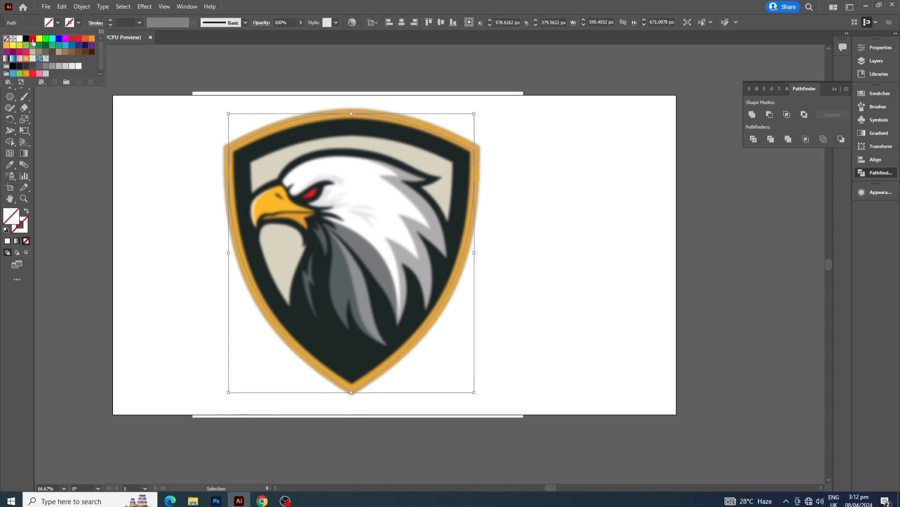
pyautogui.click(92, 41)
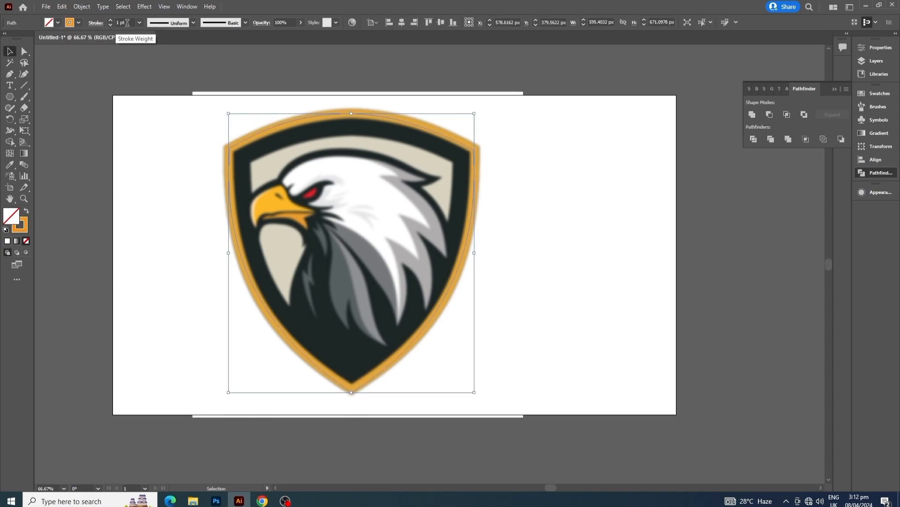
pyautogui.scroll(4, 128, 23)
pyautogui.scroll(8, 127, 23)
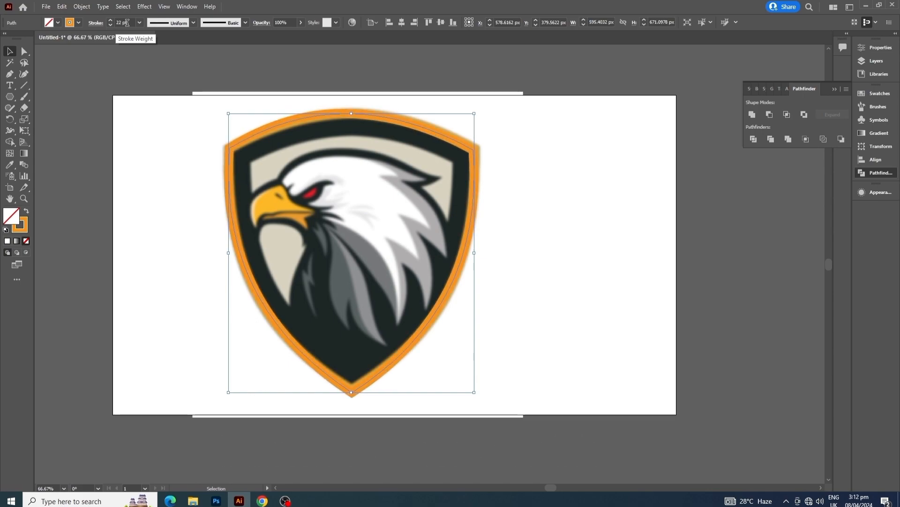
# - Draw an open four-point Pen path from the beak's upper edge, over the eagle's head, to the rear crest tip
pyautogui.click(9, 74)
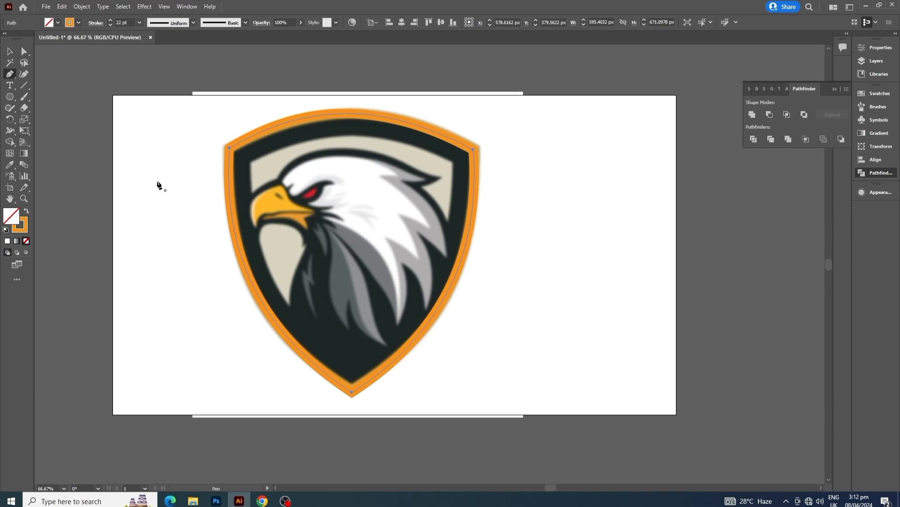
pyautogui.scroll(1, 308, 224)
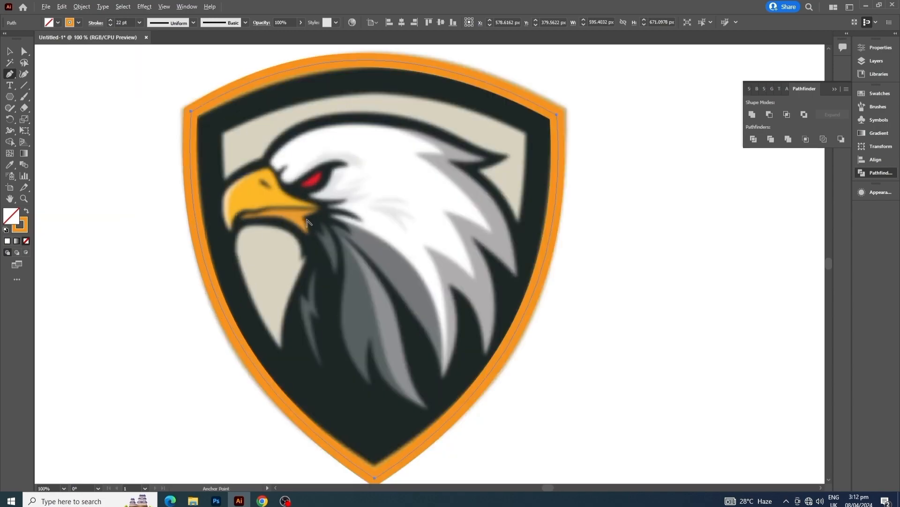
pyautogui.scroll(1, 281, 237)
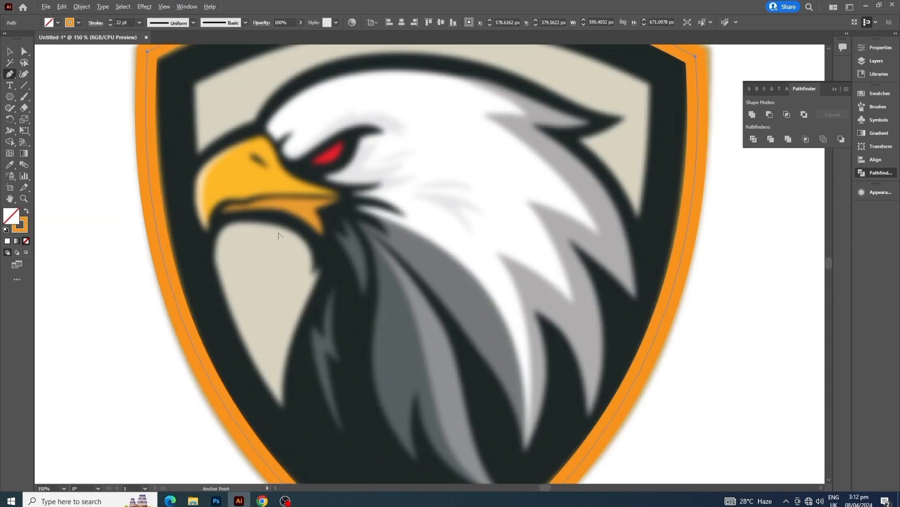
pyautogui.scroll(-1, 279, 234)
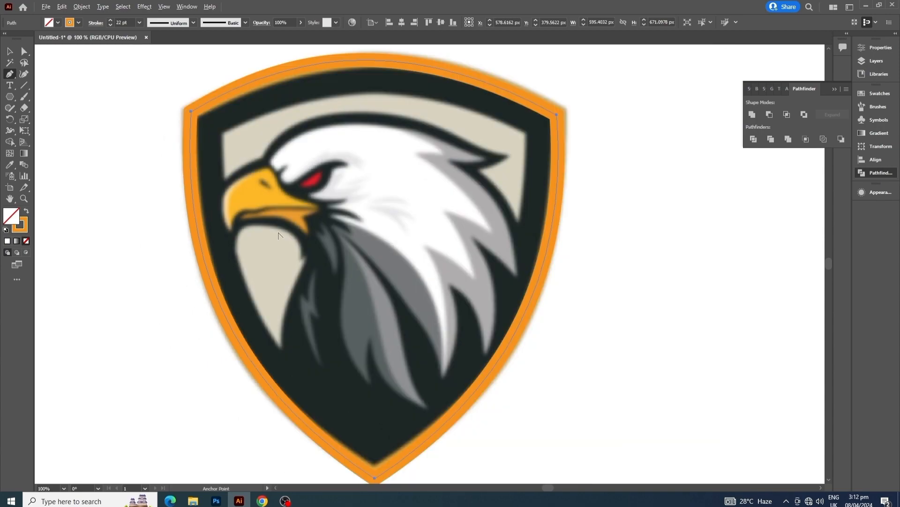
pyautogui.click(224, 180)
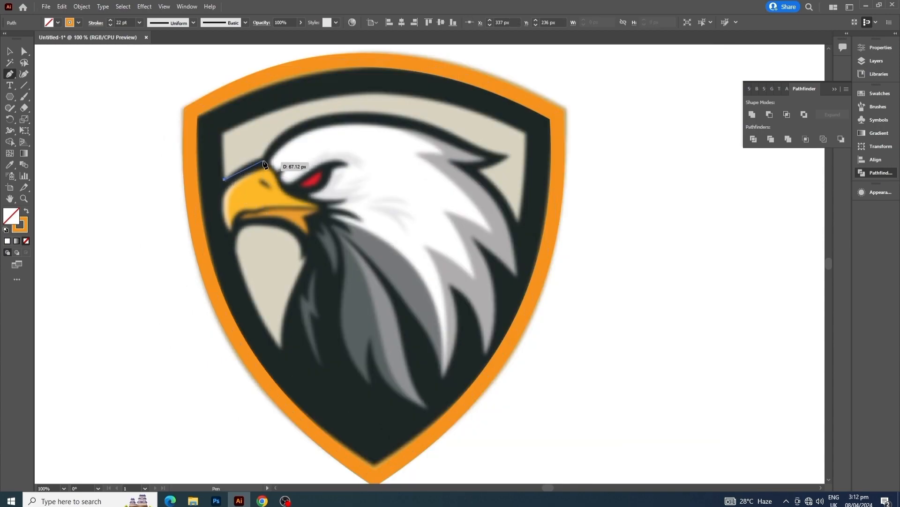
pyautogui.click(264, 160)
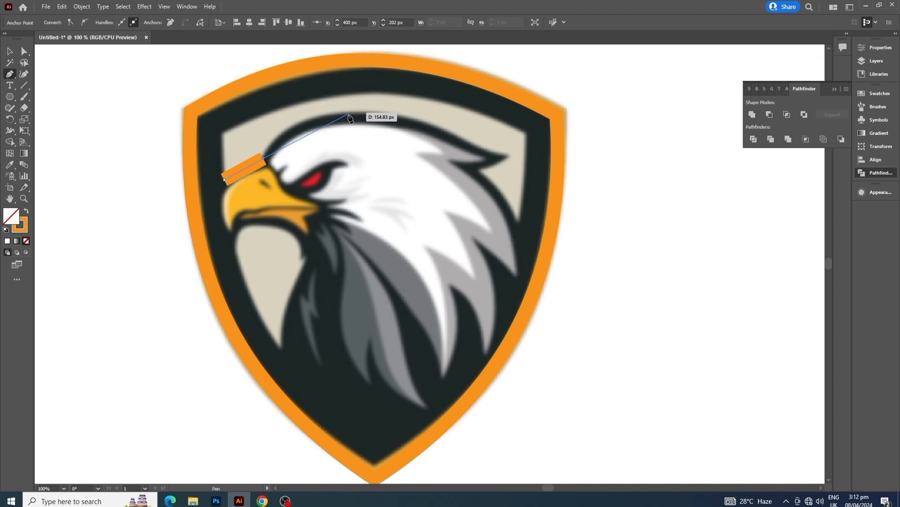
pyautogui.click(465, 141)
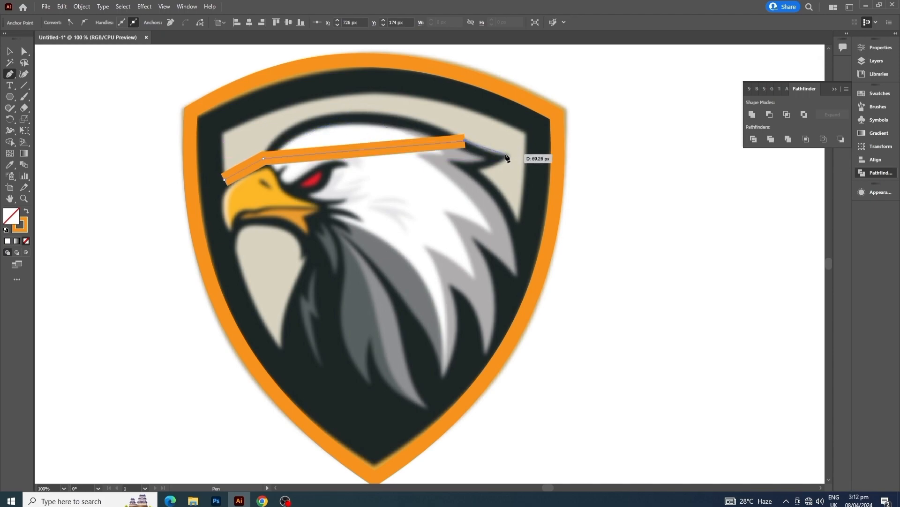
pyautogui.click(508, 155)
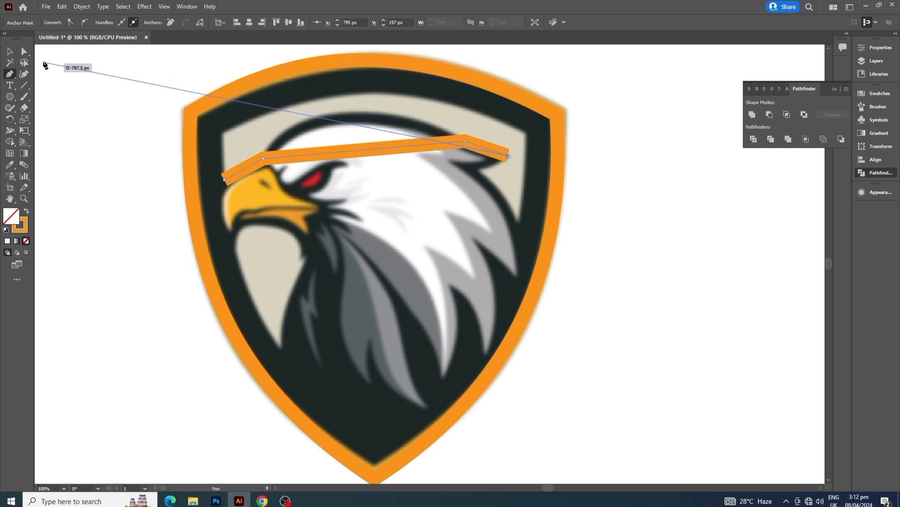
# - Select the new head path and set its stroke weight to 2 pt
pyautogui.click(11, 52)
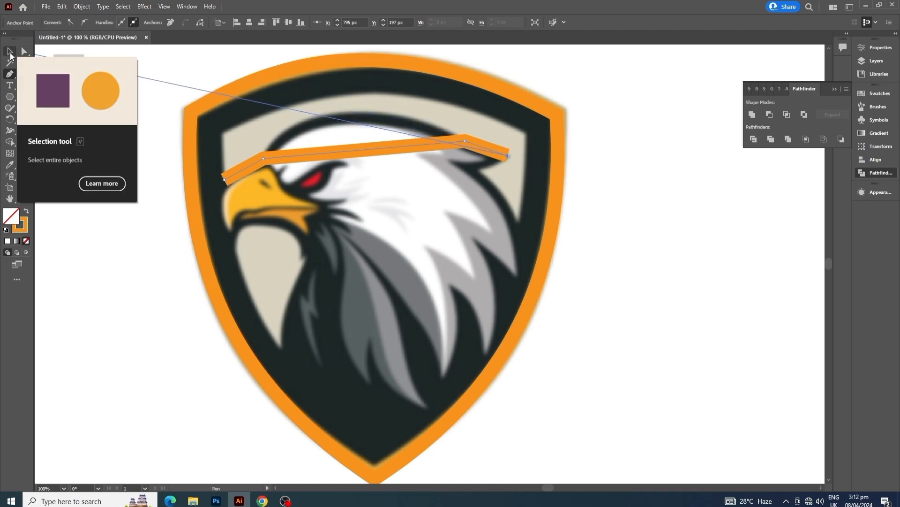
pyautogui.click(174, 142)
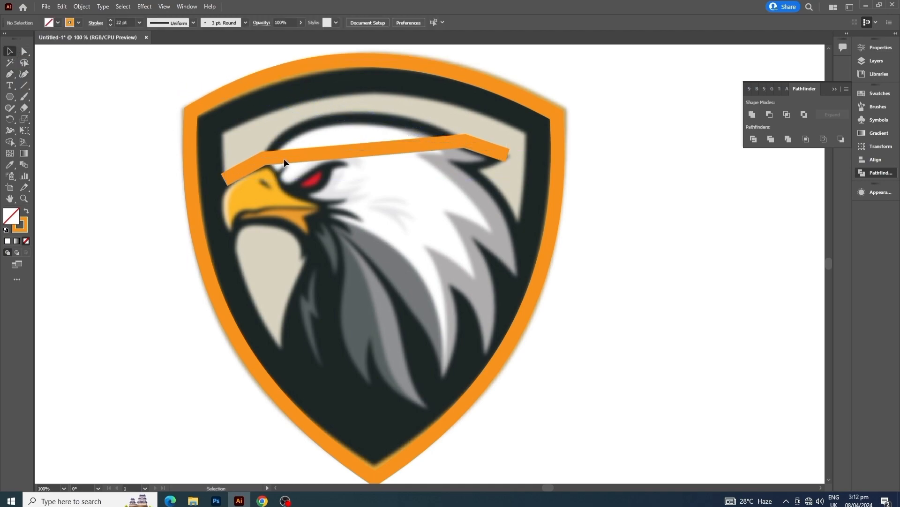
pyautogui.click(285, 156)
pyautogui.click(127, 22)
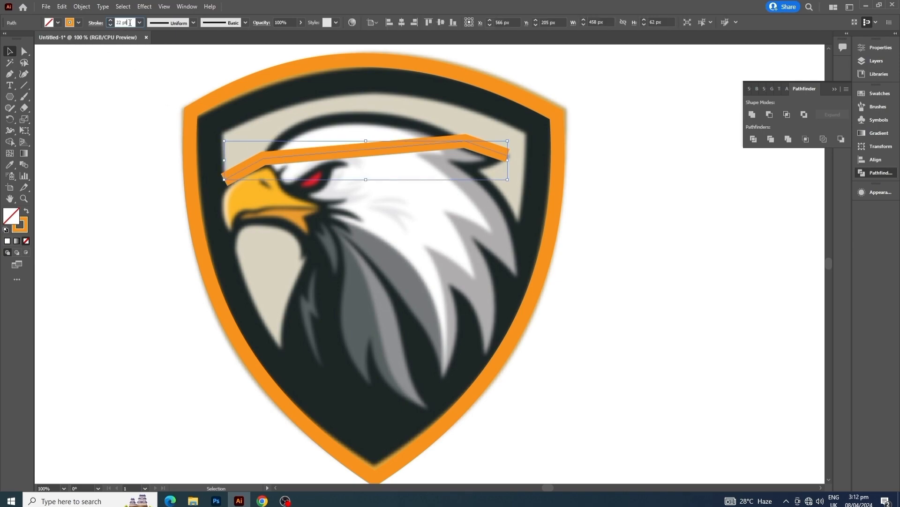
pyautogui.scroll(-20, 130, 22)
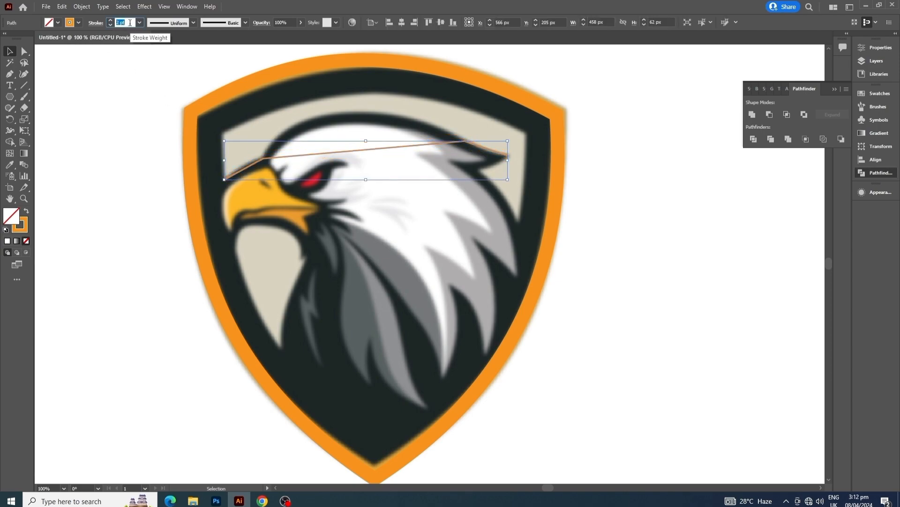
# - Bend the path's segments into curves that follow the beak top, the crown's dark outline and the rear crest
pyautogui.click(9, 74)
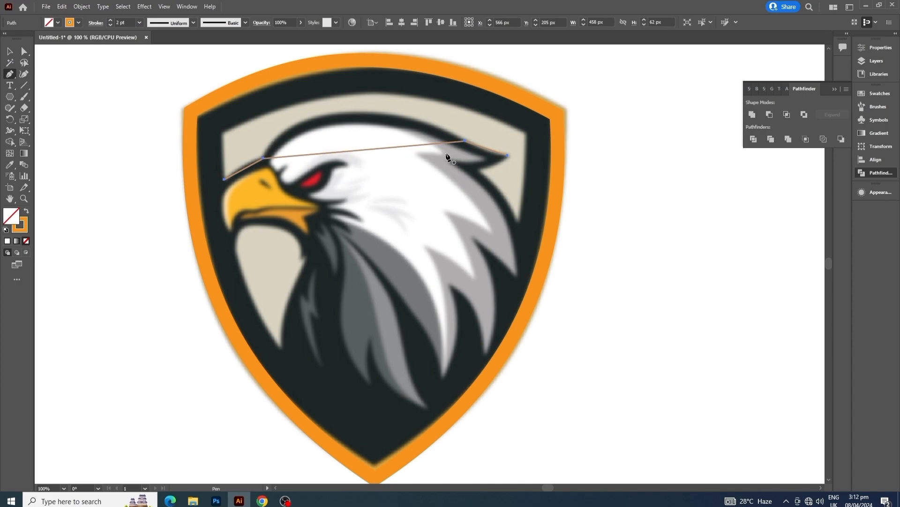
pyautogui.moveTo(343, 150); pyautogui.dragTo(337, 124)
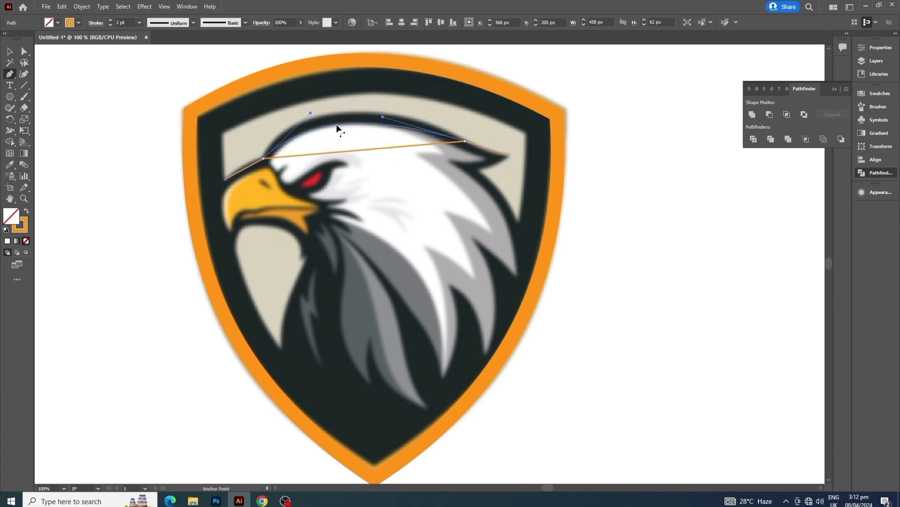
pyautogui.moveTo(336, 124); pyautogui.dragTo(336, 124)
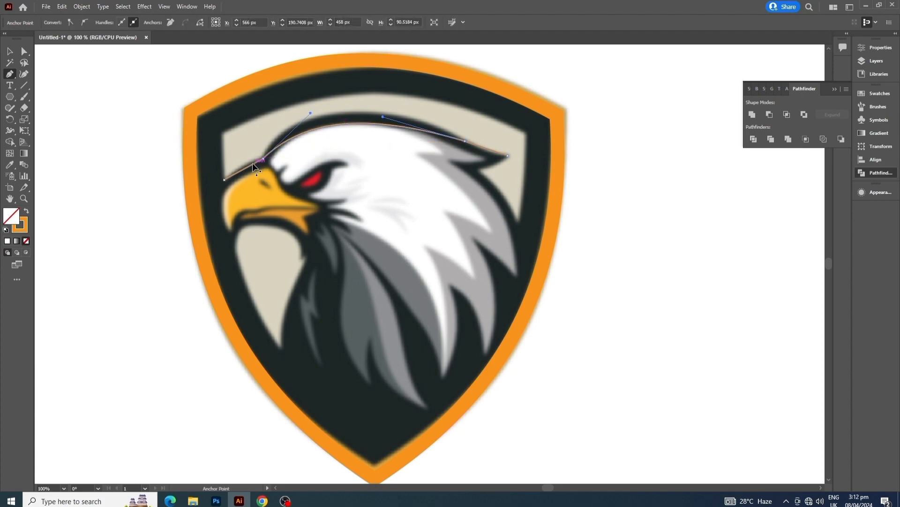
pyautogui.moveTo(252, 162); pyautogui.dragTo(251, 162)
pyautogui.moveTo(325, 126); pyautogui.dragTo(320, 115)
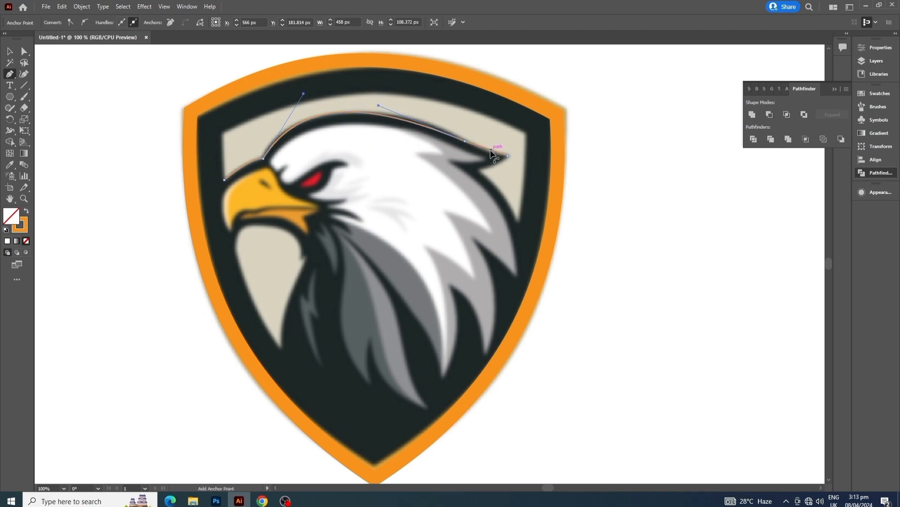
pyautogui.moveTo(491, 150); pyautogui.dragTo(488, 155)
# - Continue the path from the crest tip through the notch beneath it to the beige panel's lower right point, curving both segments
pyautogui.click(508, 155)
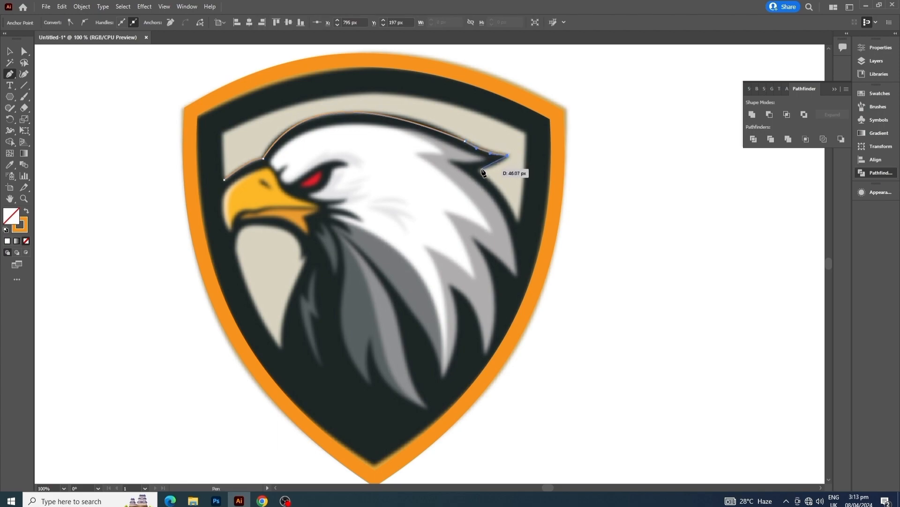
pyautogui.moveTo(509, 156); pyautogui.dragTo(495, 163)
pyautogui.moveTo(497, 161); pyautogui.dragTo(497, 162)
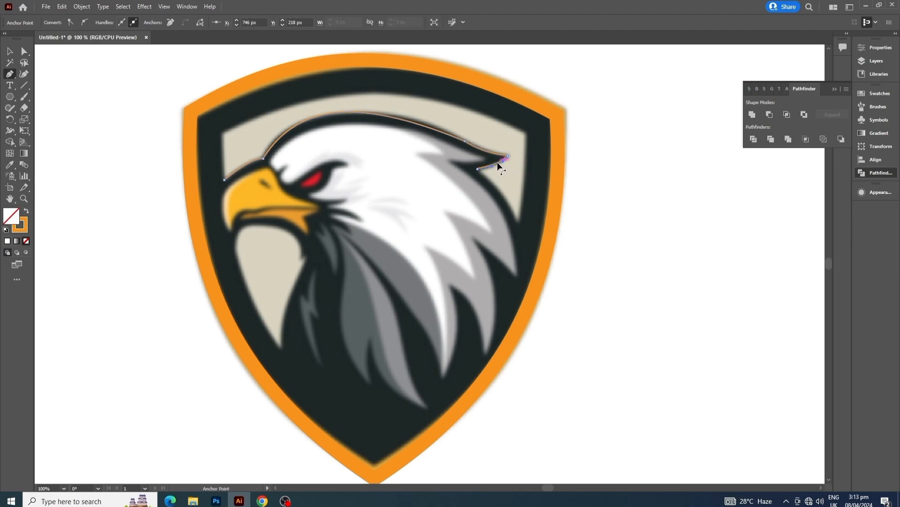
pyautogui.click(517, 223)
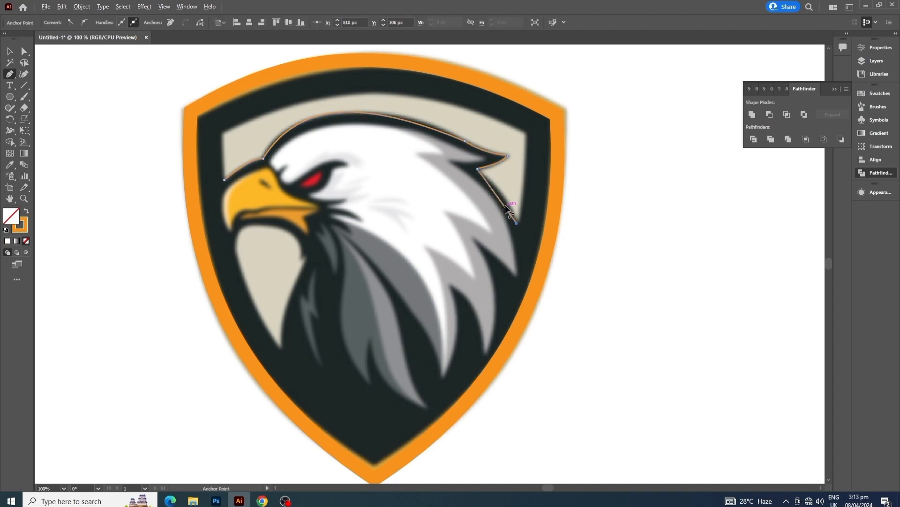
pyautogui.moveTo(505, 207); pyautogui.dragTo(505, 202)
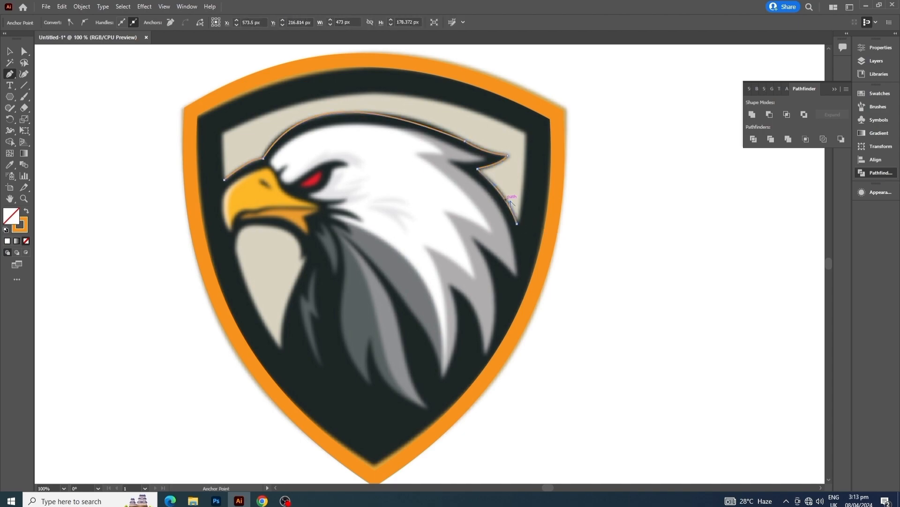
# - Trace the beige panel's right edge, top and left edge, close the path at its start, and curve the top edge to match
pyautogui.moveTo(527, 134); pyautogui.dragTo(523, 195)
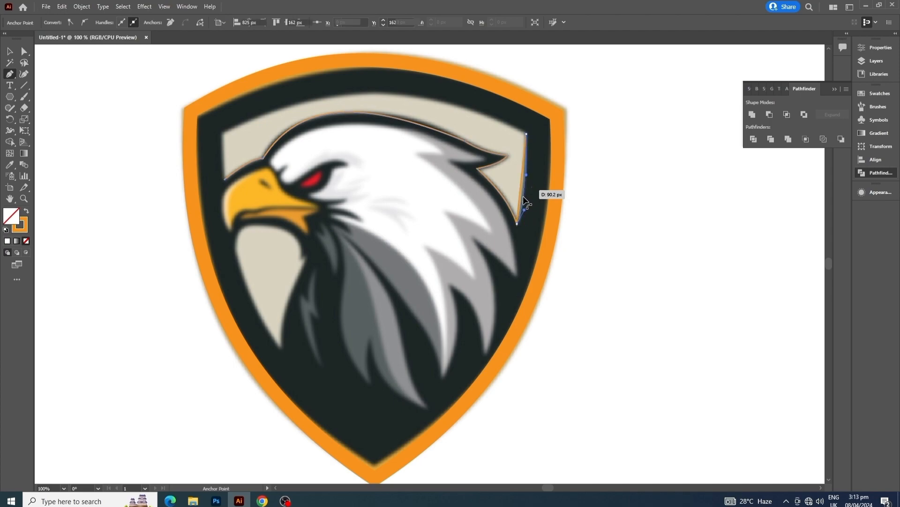
pyautogui.click(353, 94)
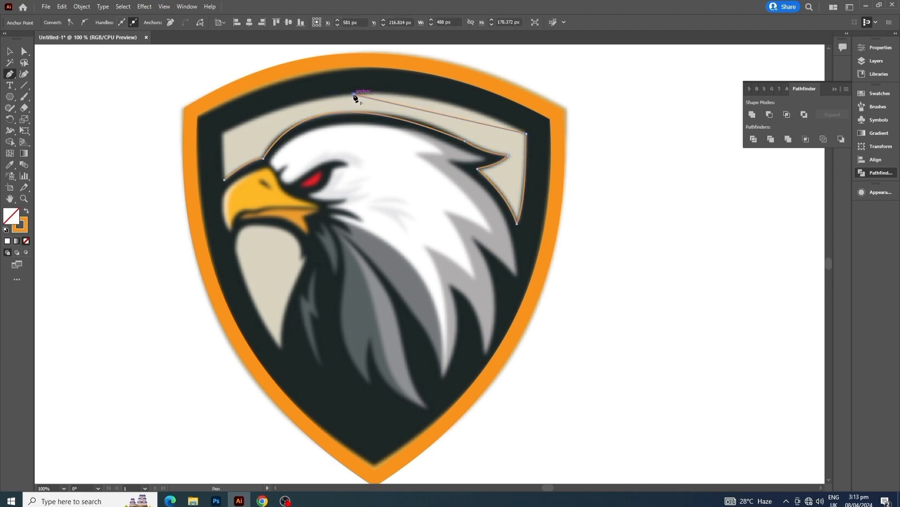
pyautogui.click(224, 132)
pyautogui.click(224, 181)
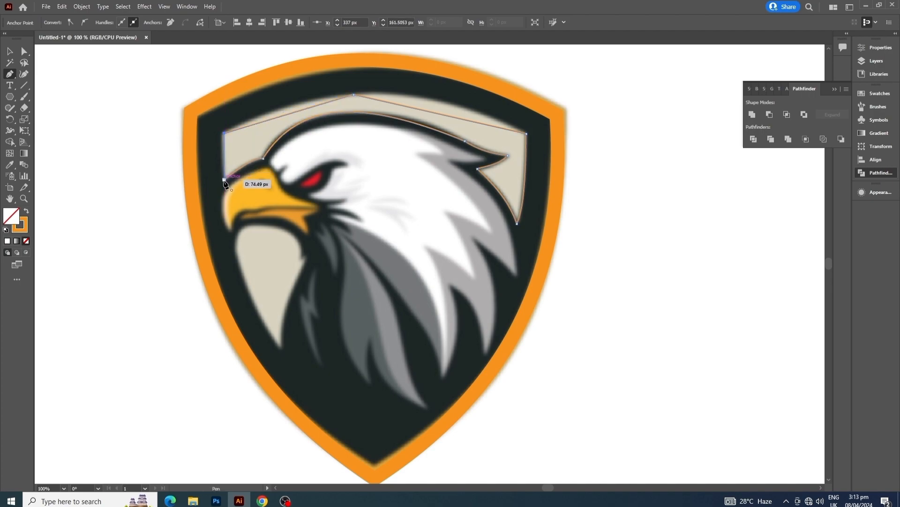
pyautogui.moveTo(291, 117); pyautogui.dragTo(292, 103)
pyautogui.moveTo(440, 113); pyautogui.dragTo(437, 101)
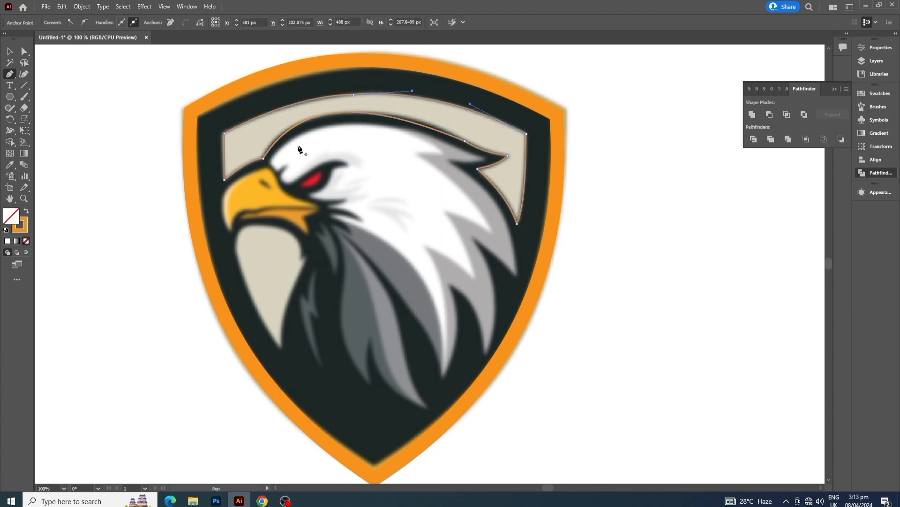
# - Draw a closed five-point Pen outline around the beige area below the beak, including the small notch at its right
pyautogui.scroll(-2, 232, 141)
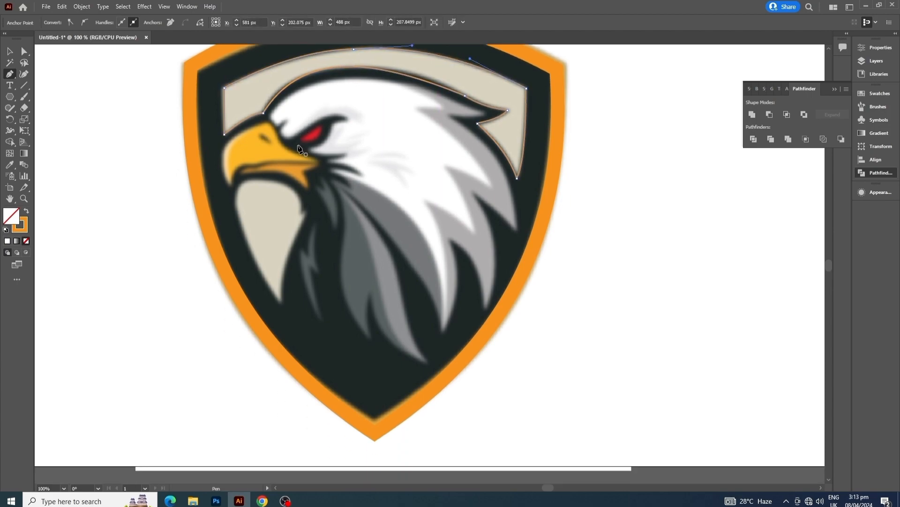
pyautogui.click(247, 180)
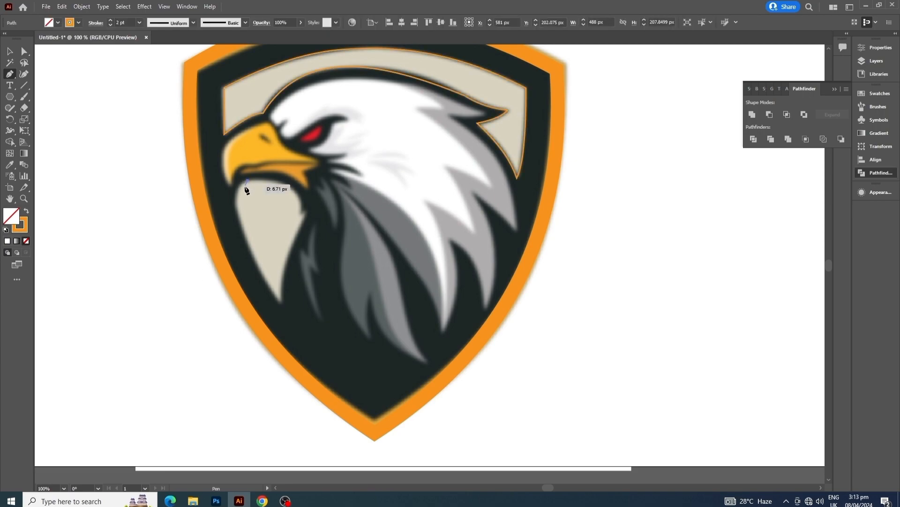
pyautogui.click(240, 220)
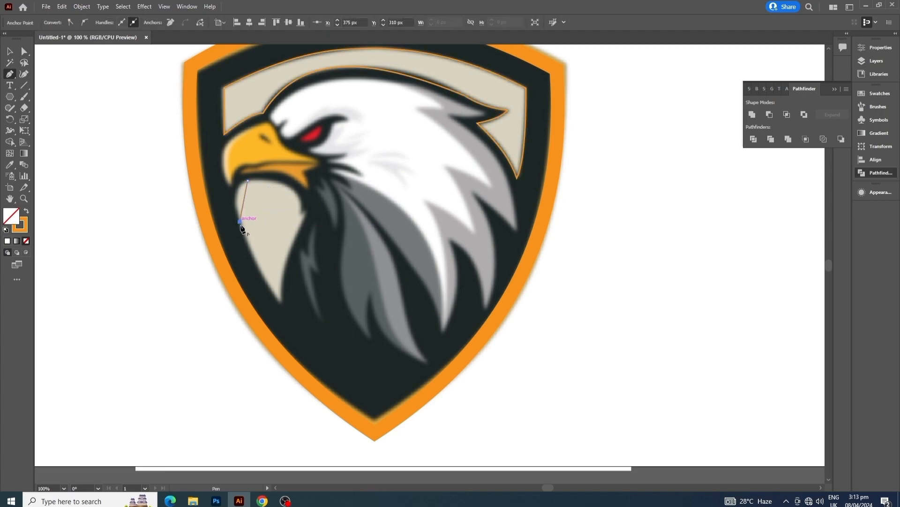
pyautogui.click(281, 303)
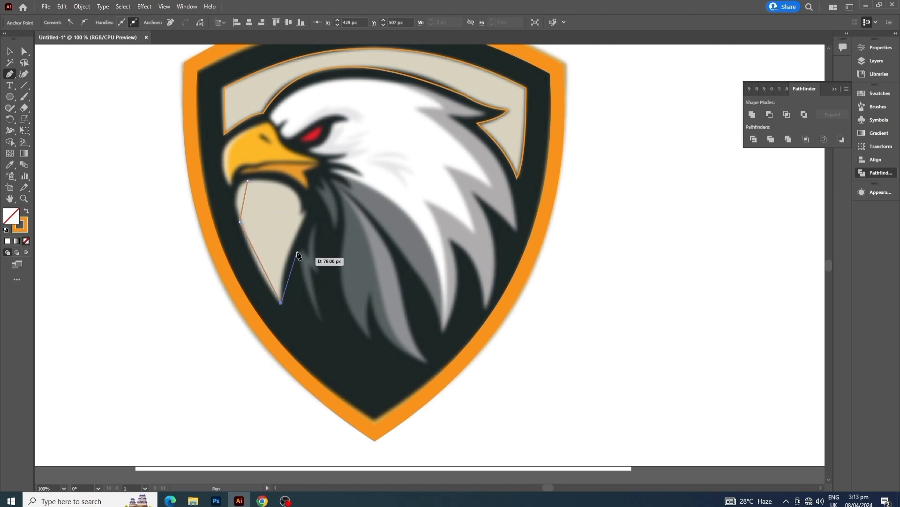
pyautogui.click(307, 212)
pyautogui.click(299, 212)
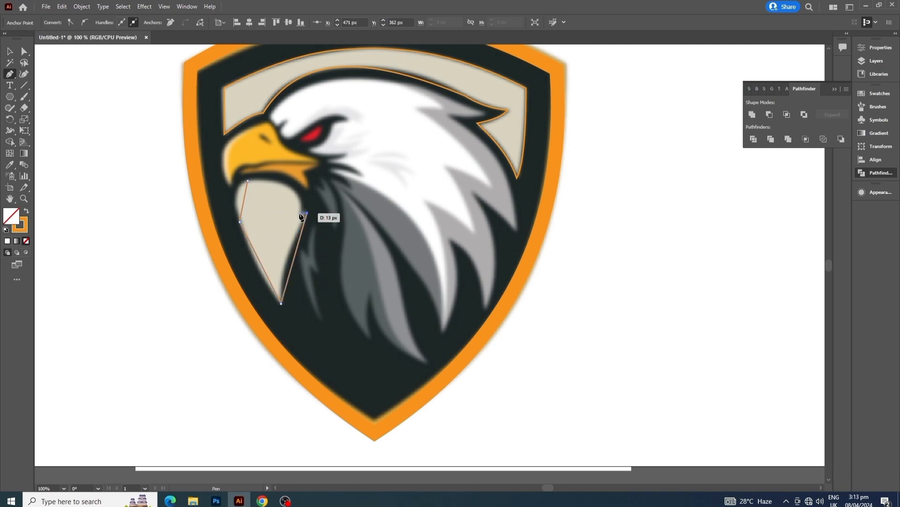
pyautogui.click(247, 180)
# - Bend the top and side segments of the lower beige outline into curves that match the reference shape
pyautogui.moveTo(291, 187); pyautogui.dragTo(291, 187)
pyautogui.moveTo(243, 202); pyautogui.dragTo(236, 195)
pyautogui.moveTo(261, 259); pyautogui.dragTo(285, 264)
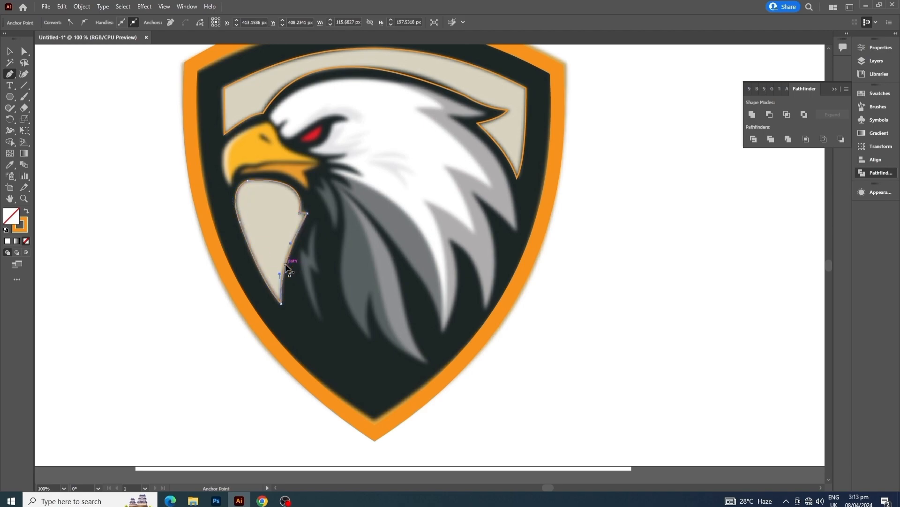
# - Draw a closed five-to-six-point Pen outline around the darker orange lower beak, including the notch at its rear corner
pyautogui.scroll(-2, 321, 216)
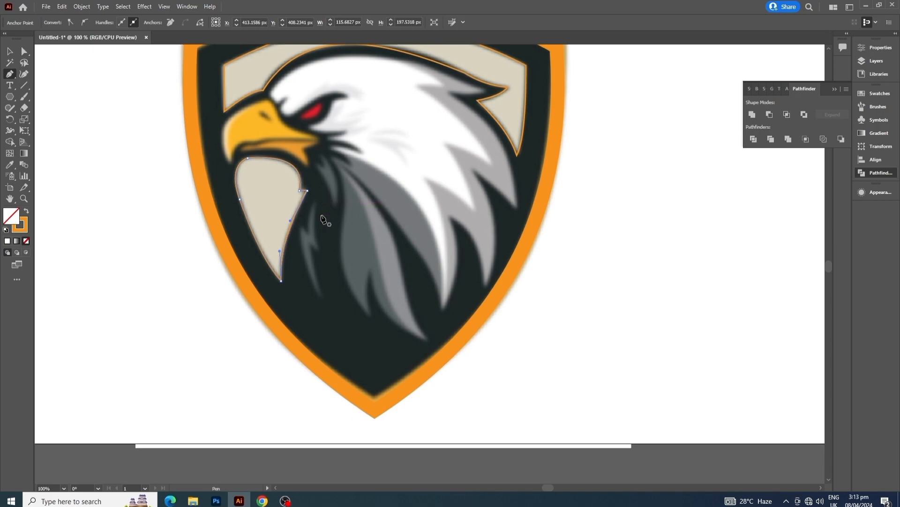
pyautogui.scroll(5, 322, 217)
pyautogui.scroll(1, 237, 213)
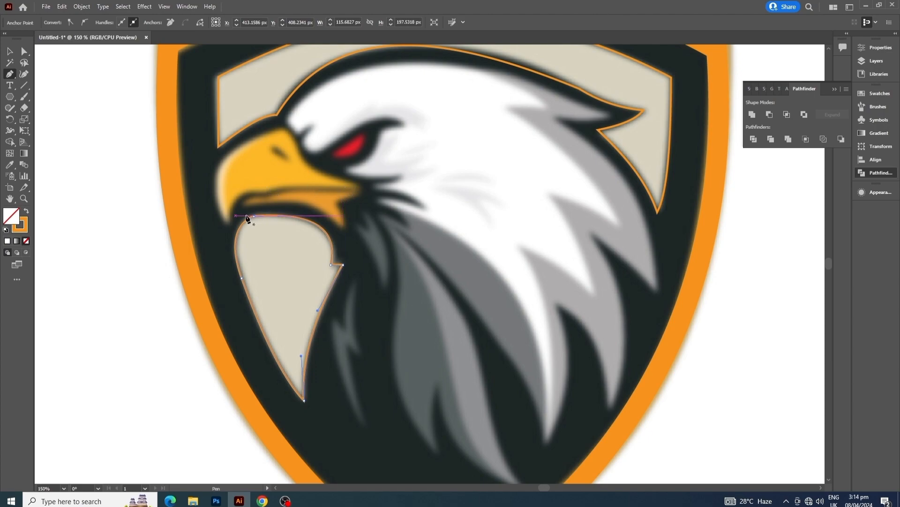
pyautogui.click(243, 205)
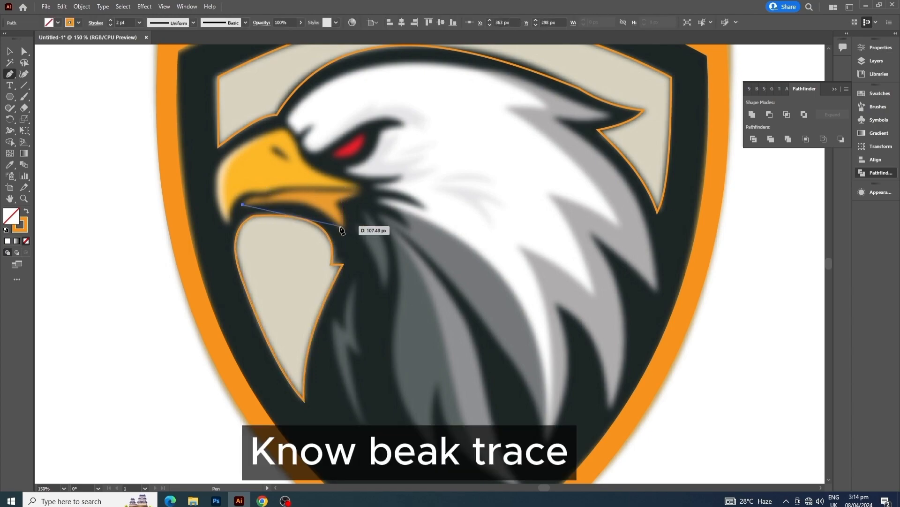
pyautogui.moveTo(343, 228)
pyautogui.mouseDown()
pyautogui.moveTo(341, 201)
pyautogui.moveTo(363, 197)
pyautogui.mouseUp()
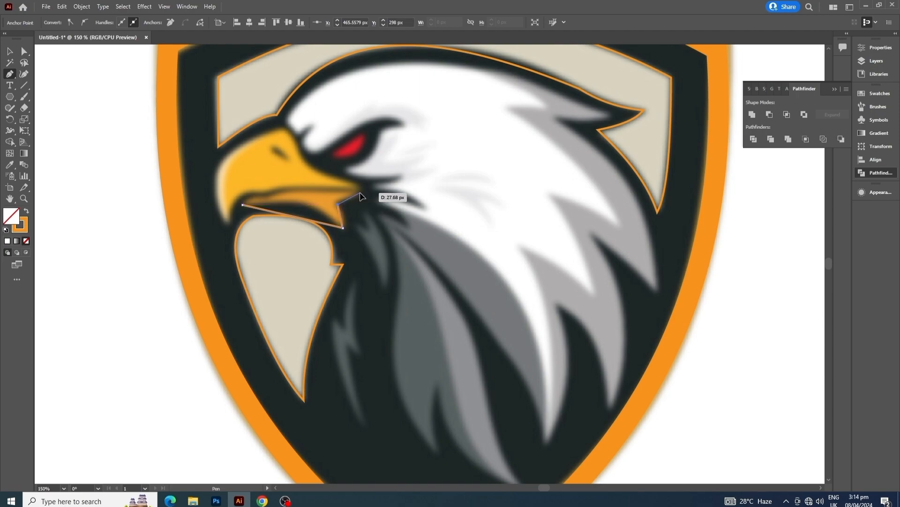
pyautogui.click(360, 192)
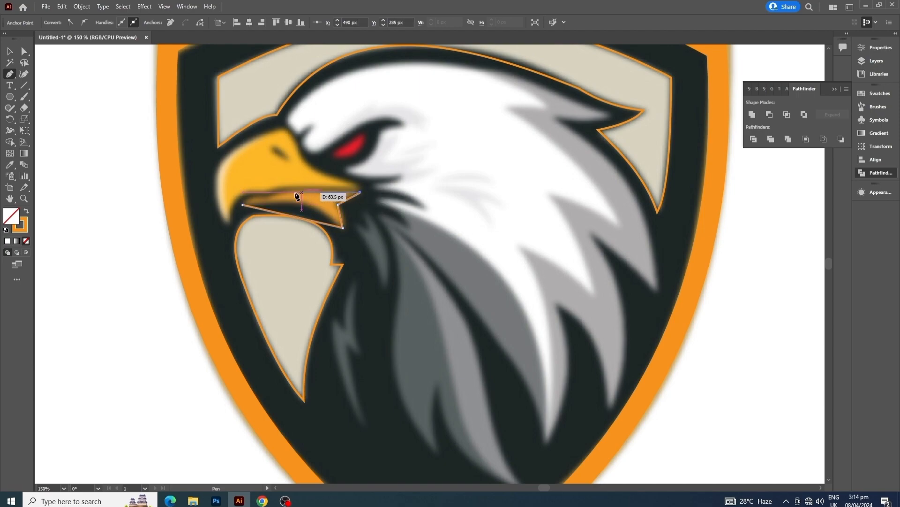
pyautogui.click(271, 196)
pyautogui.click(243, 205)
# - Bend the upper, lower and rear segments of the lower beak outline into curves that match the reference
pyautogui.press('alt')
pyautogui.moveTo(314, 193); pyautogui.dragTo(349, 203)
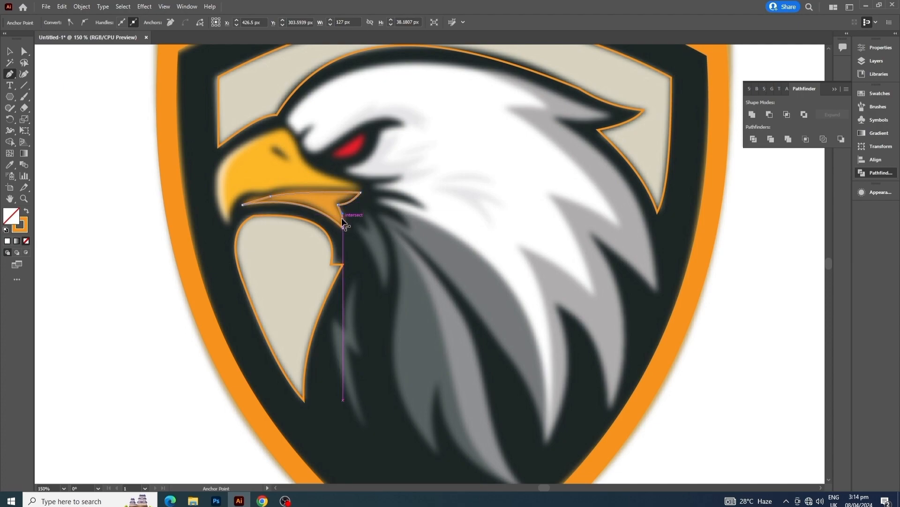
pyautogui.click(270, 197)
# - Draw a closed straight-segment Pen outline around the yellow upper beak, from the hooked tip along the mouth, forehead and front edge
pyautogui.scroll(1, 232, 244)
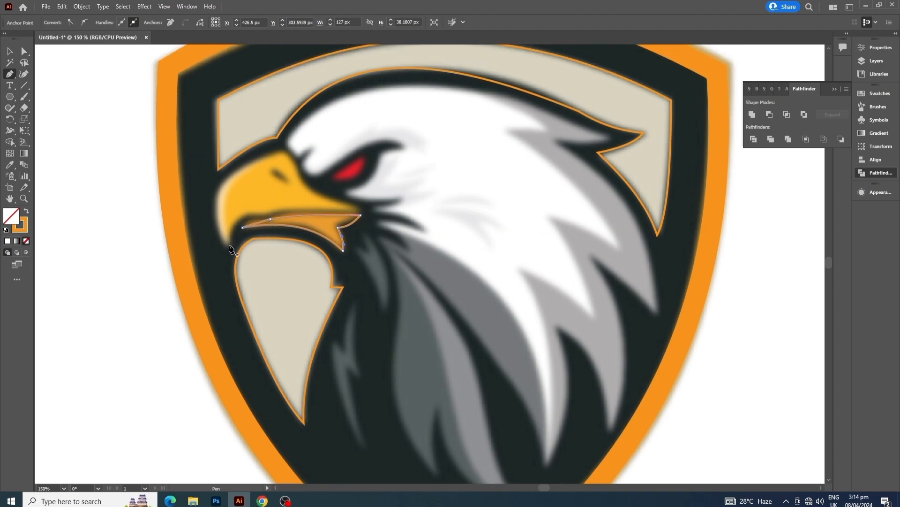
pyautogui.click(229, 246)
pyautogui.click(270, 214)
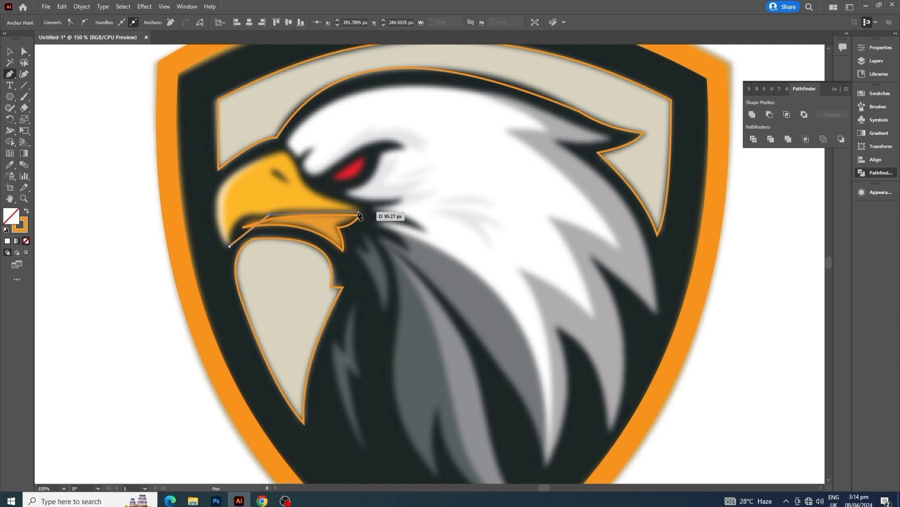
pyautogui.moveTo(359, 214); pyautogui.dragTo(339, 200)
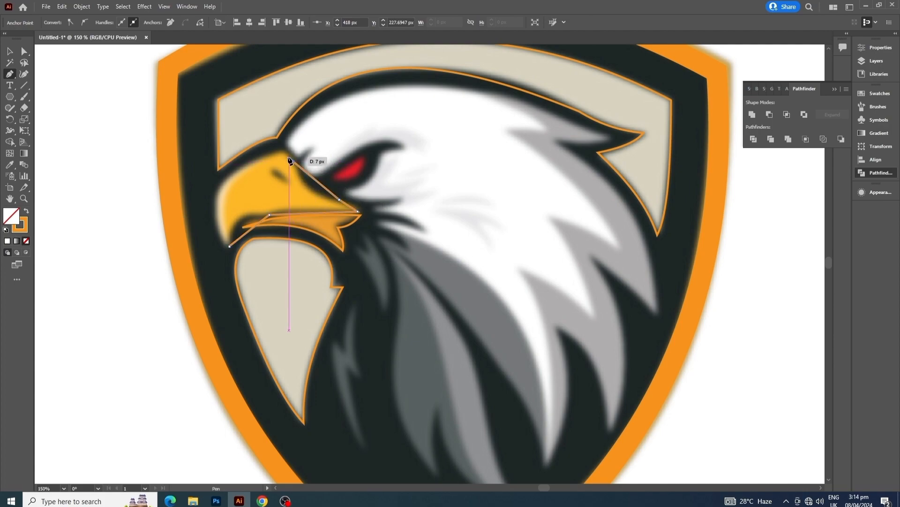
pyautogui.moveTo(294, 160); pyautogui.dragTo(269, 157)
pyautogui.click(265, 154)
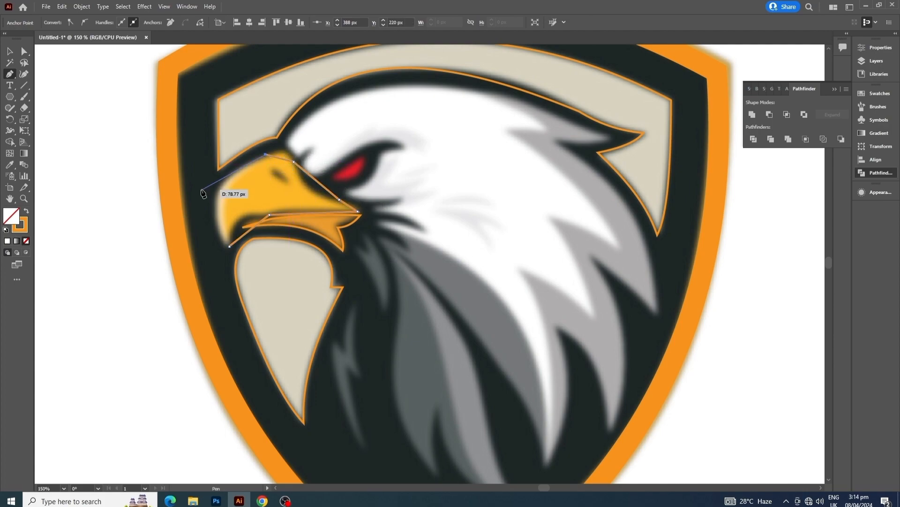
pyautogui.click(217, 220)
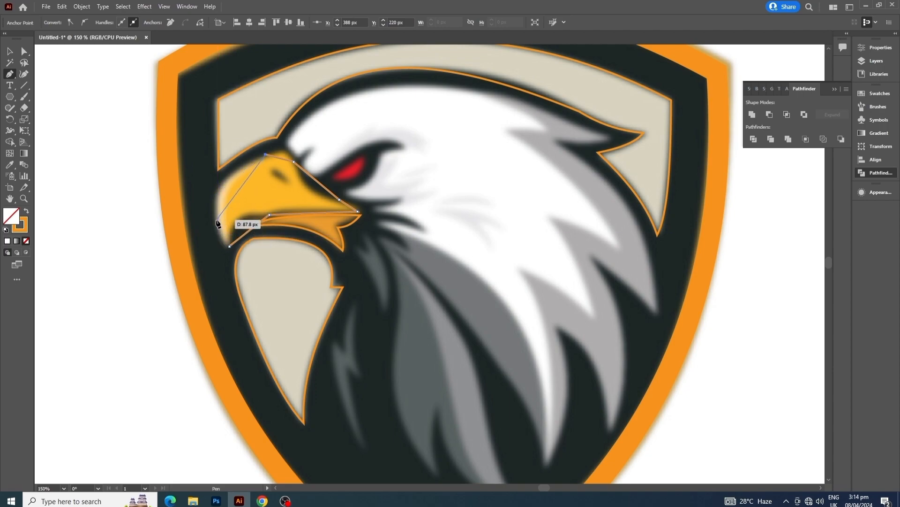
pyautogui.click(230, 246)
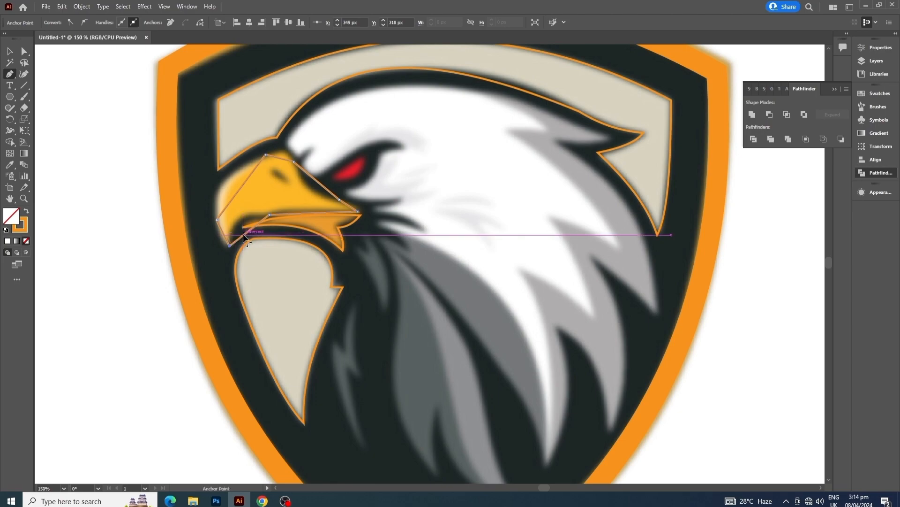
# - Bend the upper beak's mouth, rear, top and front segments into curves that follow the reference shape
pyautogui.moveTo(243, 234); pyautogui.dragTo(238, 221)
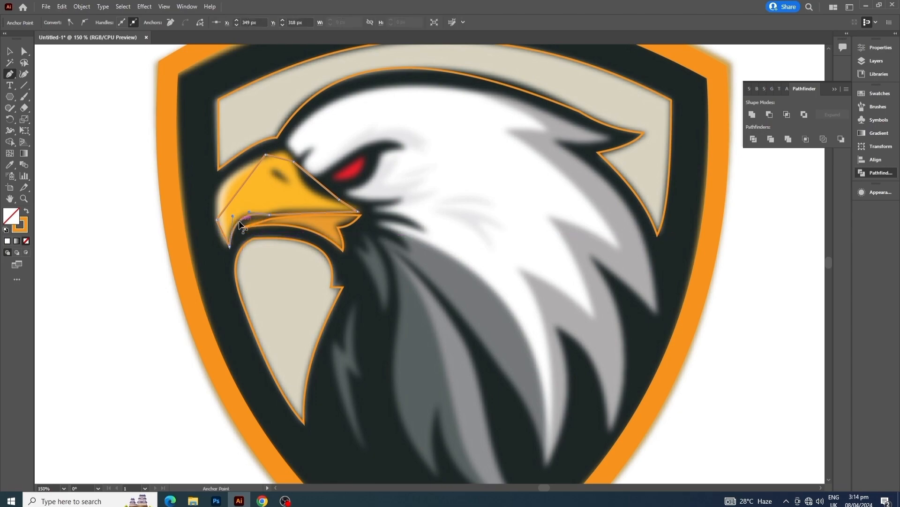
pyautogui.moveTo(306, 209); pyautogui.dragTo(306, 209)
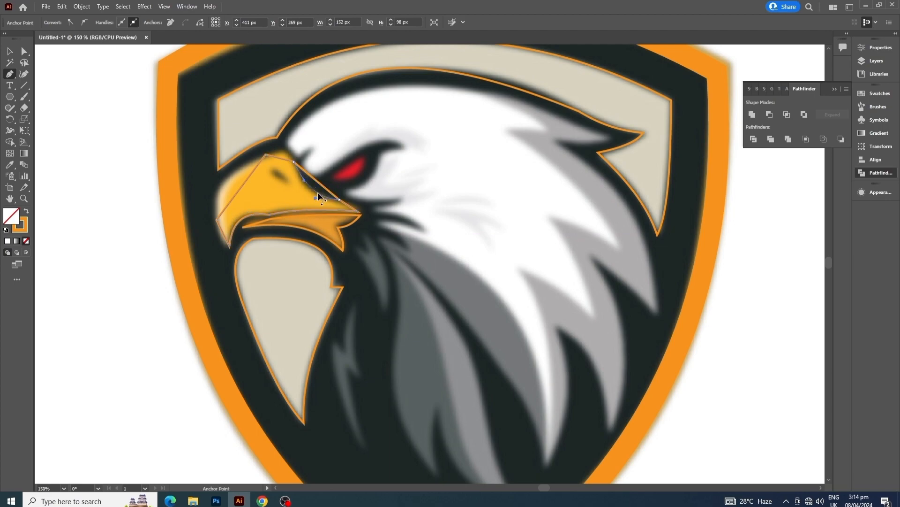
pyautogui.moveTo(318, 191); pyautogui.dragTo(359, 210)
pyautogui.moveTo(281, 150); pyautogui.dragTo(280, 150)
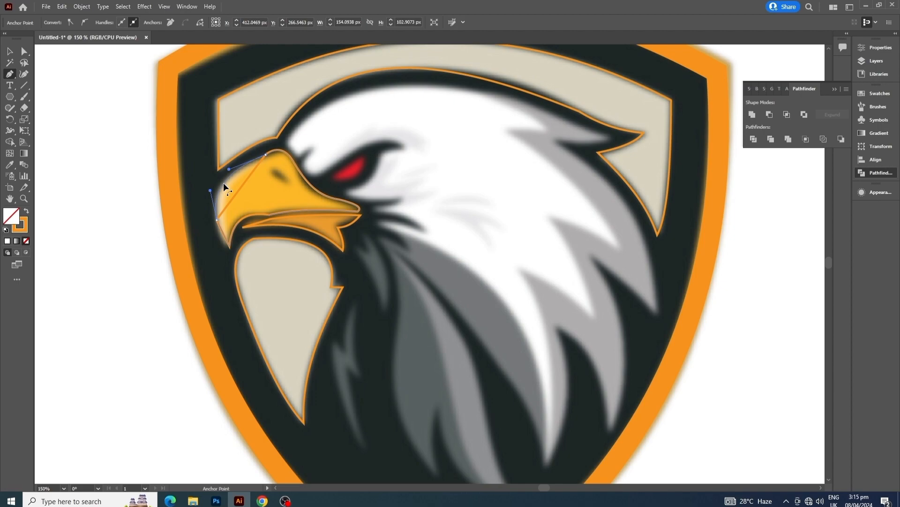
pyautogui.moveTo(223, 183); pyautogui.dragTo(223, 183)
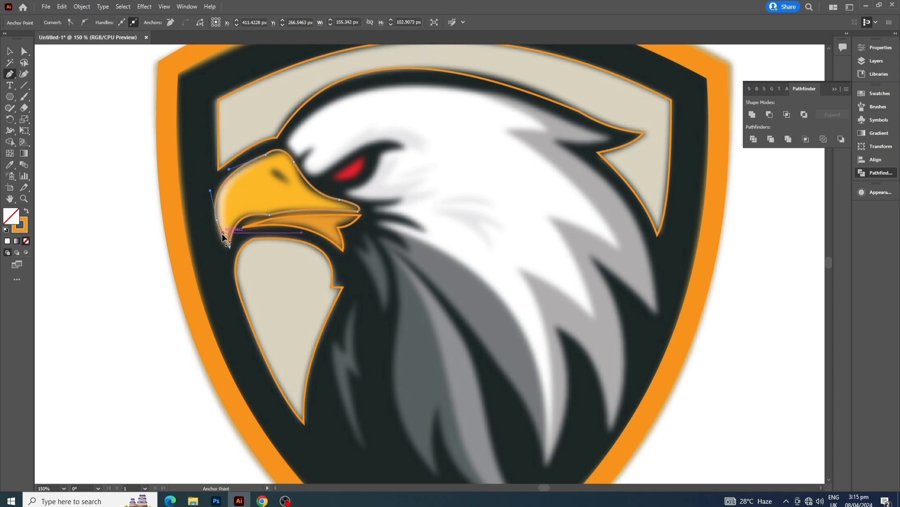
pyautogui.click(222, 233)
# - Draw a short diagonal Pen line over the nostril mark on the upper beak
pyautogui.press('p')
pyautogui.keyDown('alt'); pyautogui.scroll(-4, 217, 258); pyautogui.keyUp('alt')
pyautogui.keyDown('alt'); pyautogui.scroll(5, 250, 230); pyautogui.keyUp('alt')
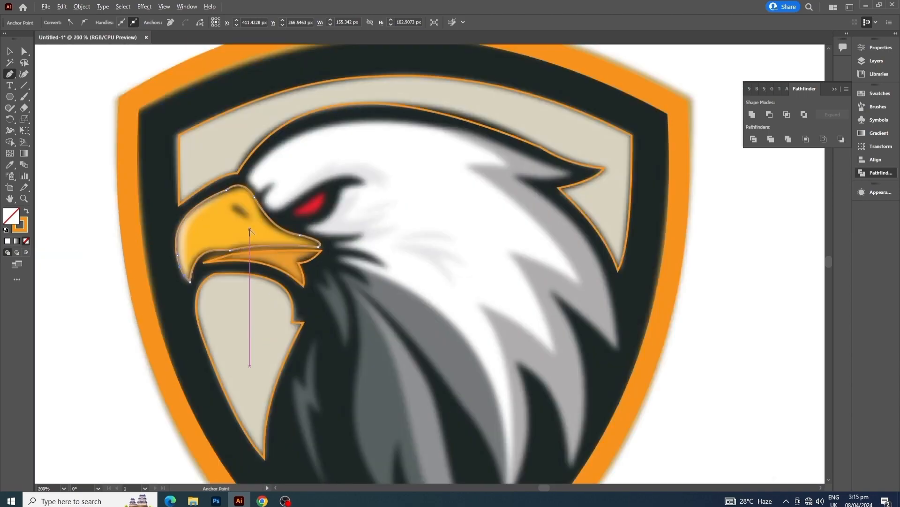
pyautogui.keyDown('alt'); pyautogui.scroll(1, 249, 229); pyautogui.keyUp('alt')
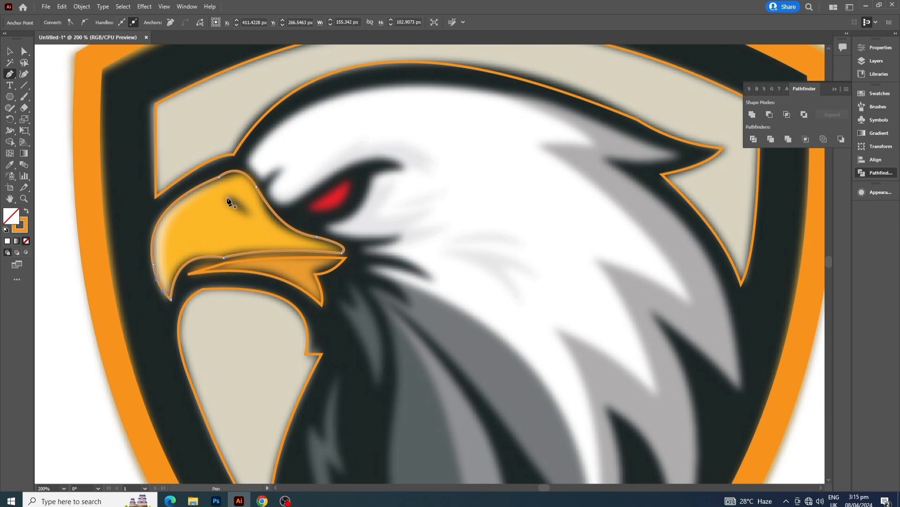
pyautogui.click(229, 197)
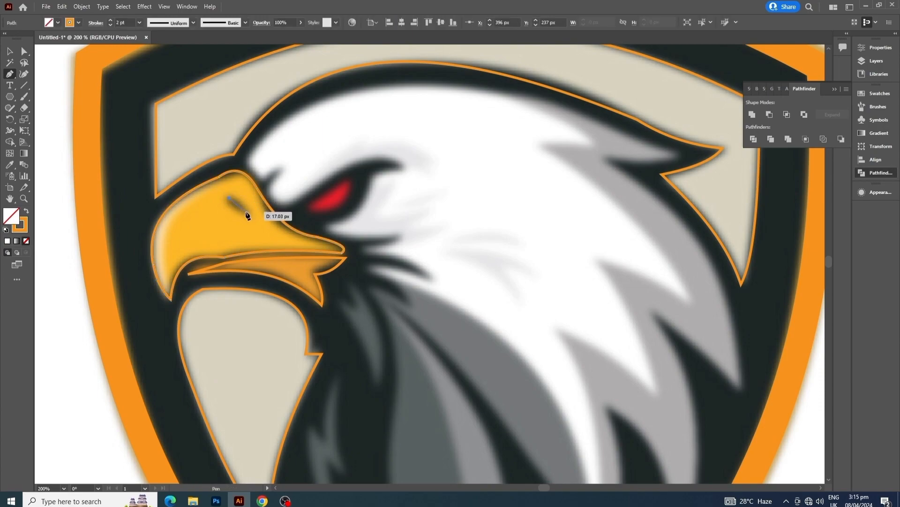
pyautogui.moveTo(246, 212); pyautogui.dragTo(247, 213)
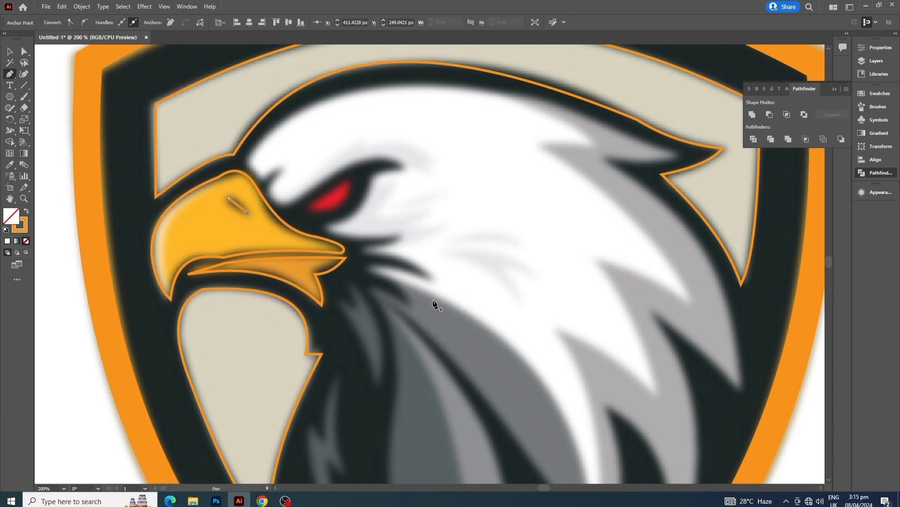
# - Start a new Pen outline of the eagle's head above the beak, running over the crown to the crest tip and the notch beneath it
pyautogui.keyDown('alt'); pyautogui.scroll(-2, 314, 282); pyautogui.keyUp('alt')
pyautogui.moveTo(390, 275); pyautogui.dragTo(290, 217)
pyautogui.keyDown('alt'); pyautogui.scroll(1, 203, 156); pyautogui.keyUp('alt')
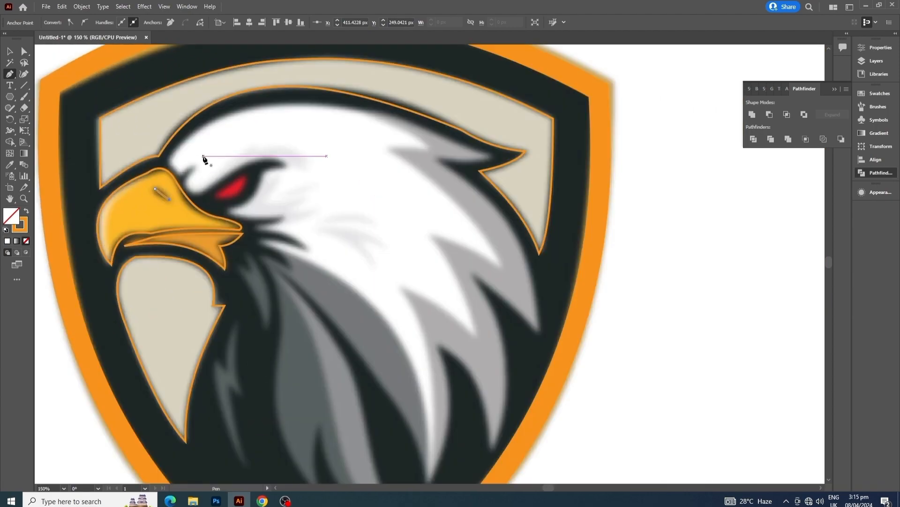
pyautogui.keyDown('alt'); pyautogui.scroll(-1, 241, 162); pyautogui.keyUp('alt')
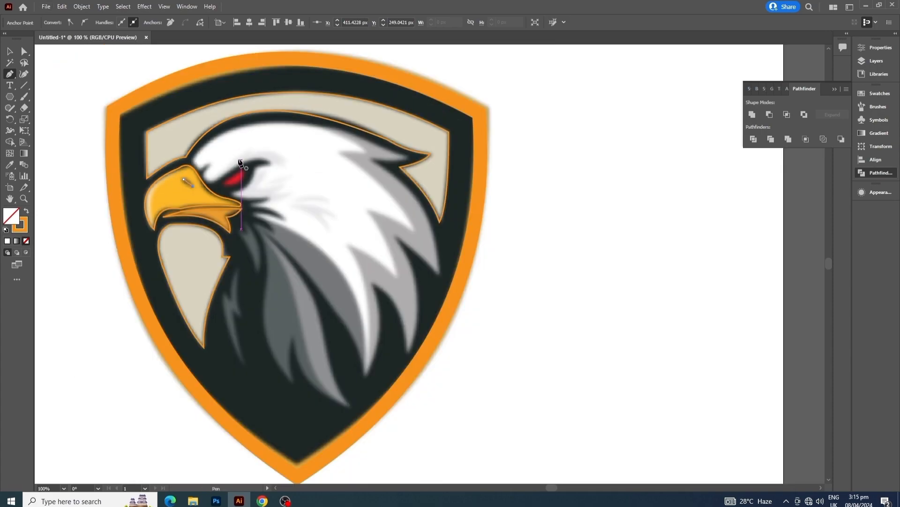
pyautogui.click(192, 161)
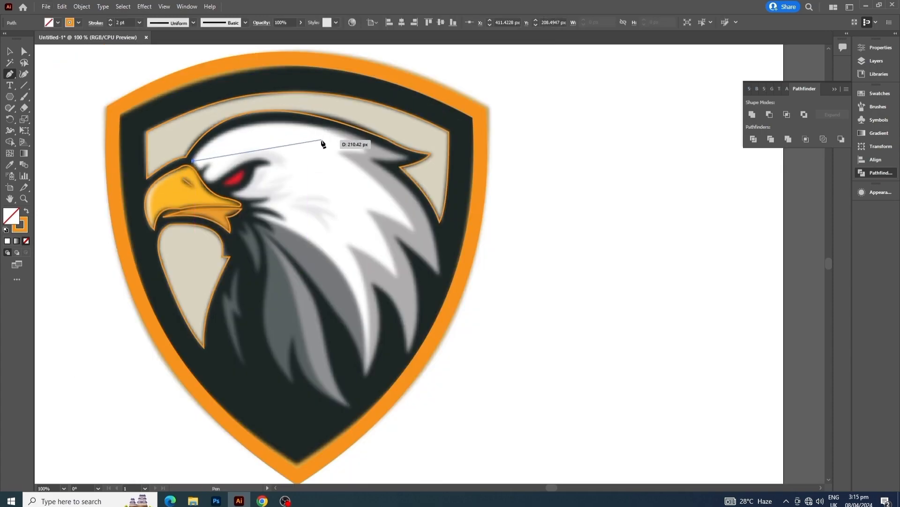
pyautogui.click(335, 128)
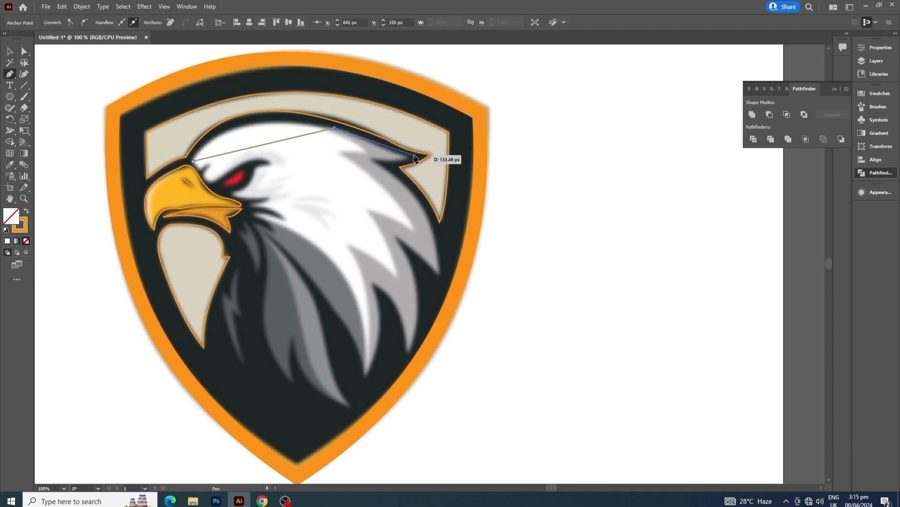
pyautogui.click(409, 158)
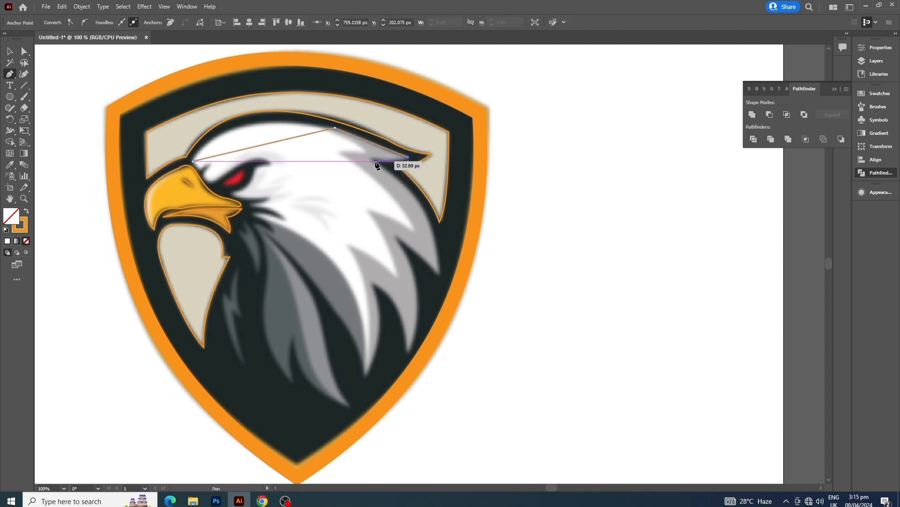
pyautogui.click(373, 160)
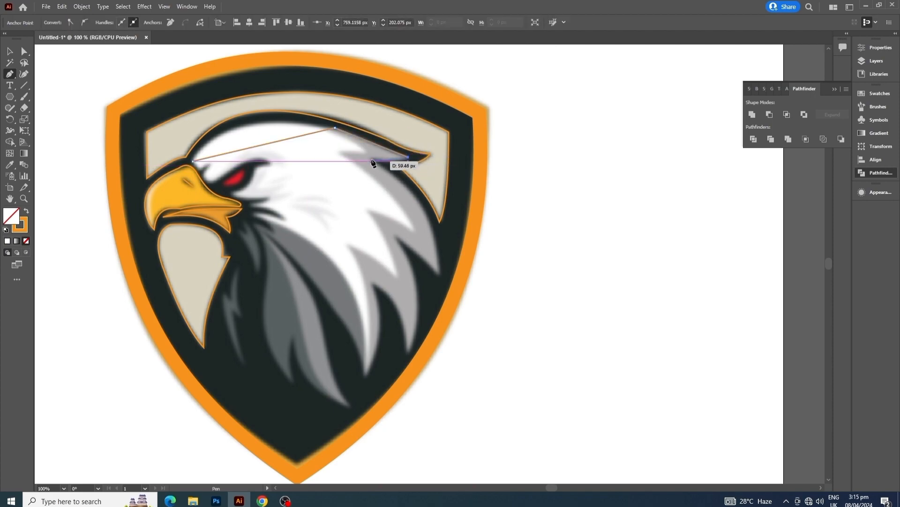
# - Continue the head outline with straight segments through the three large rear feather tips and the two notches between them
pyautogui.click(440, 276)
pyautogui.click(397, 238)
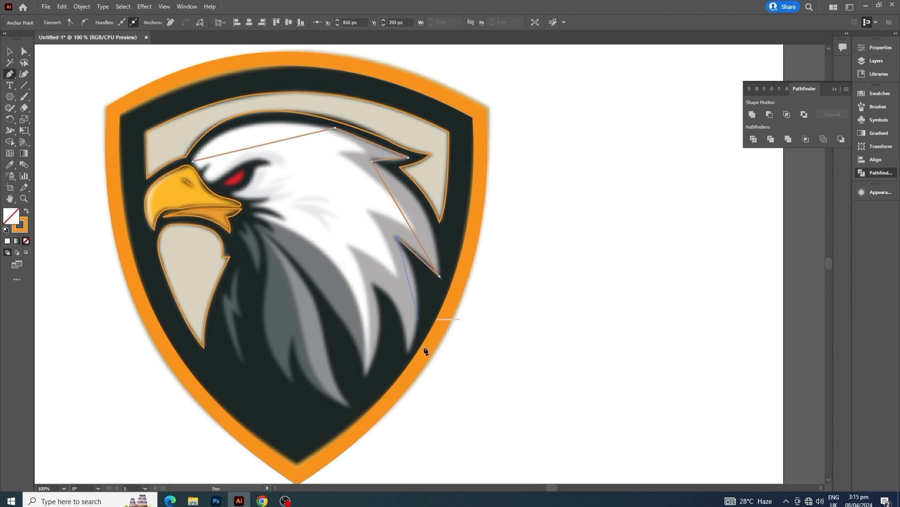
pyautogui.click(407, 351)
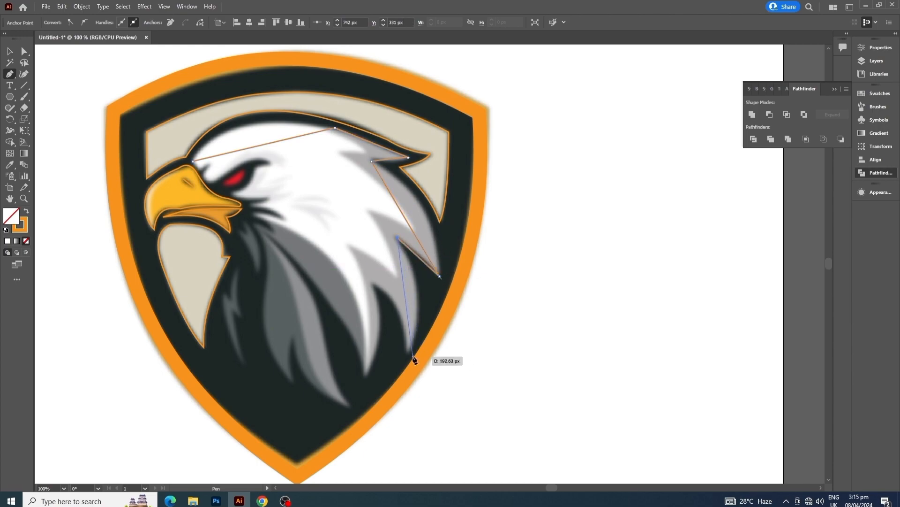
pyautogui.click(375, 285)
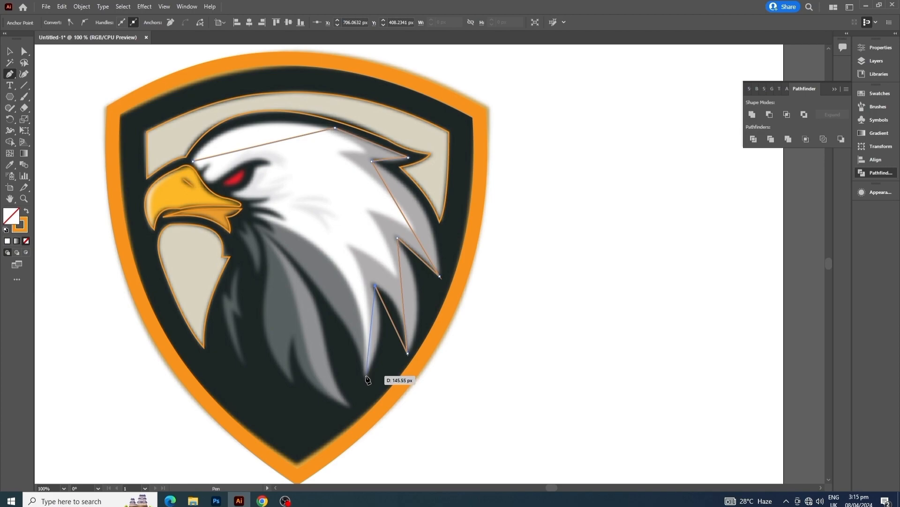
pyautogui.click(366, 376)
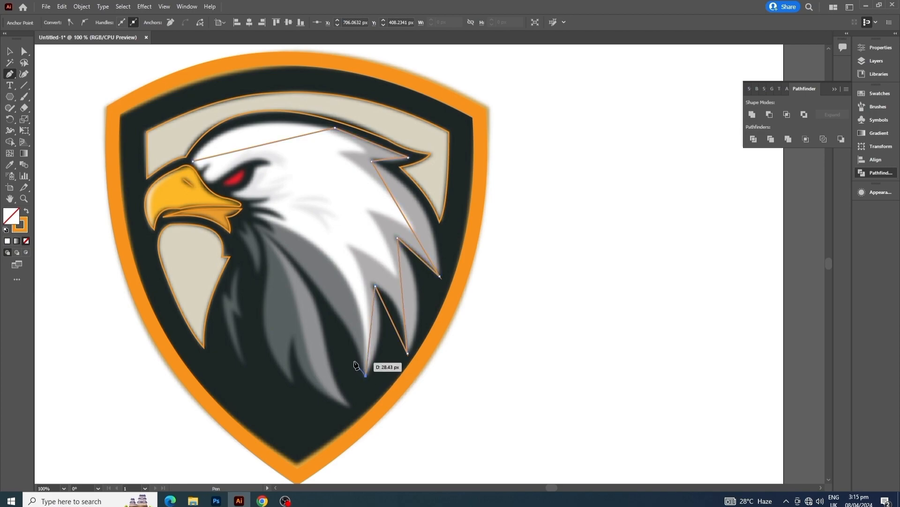
# - Continue the head outline with straight segments up to the throat, around the two-tipped grey neck feather, and back up behind the beak
pyautogui.click(267, 234)
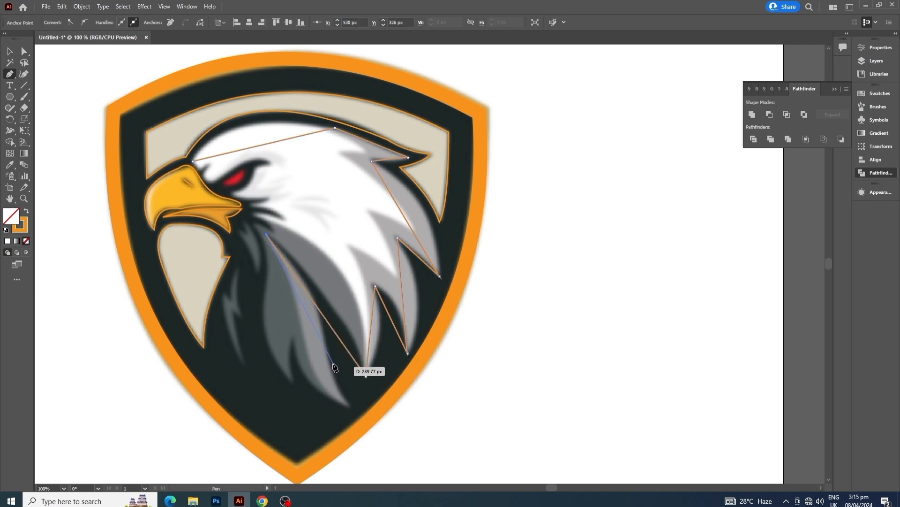
pyautogui.click(324, 332)
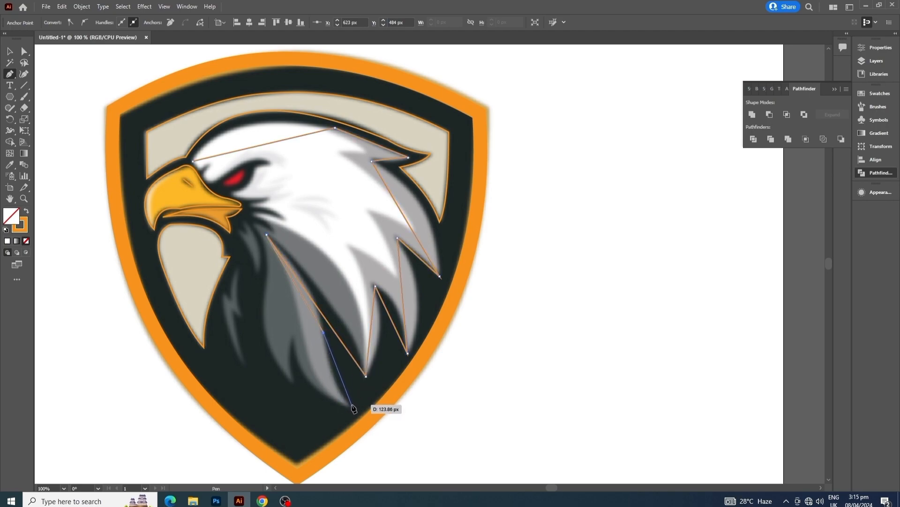
pyautogui.click(352, 404)
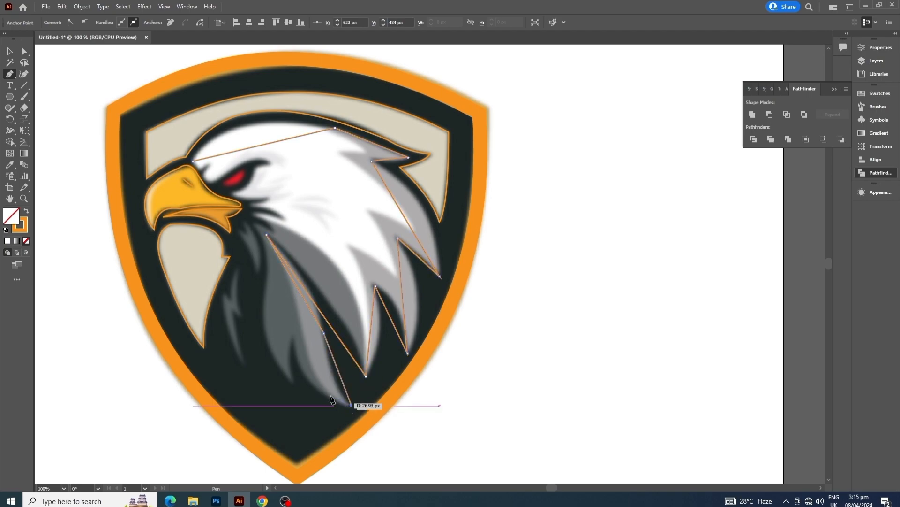
pyautogui.click(294, 337)
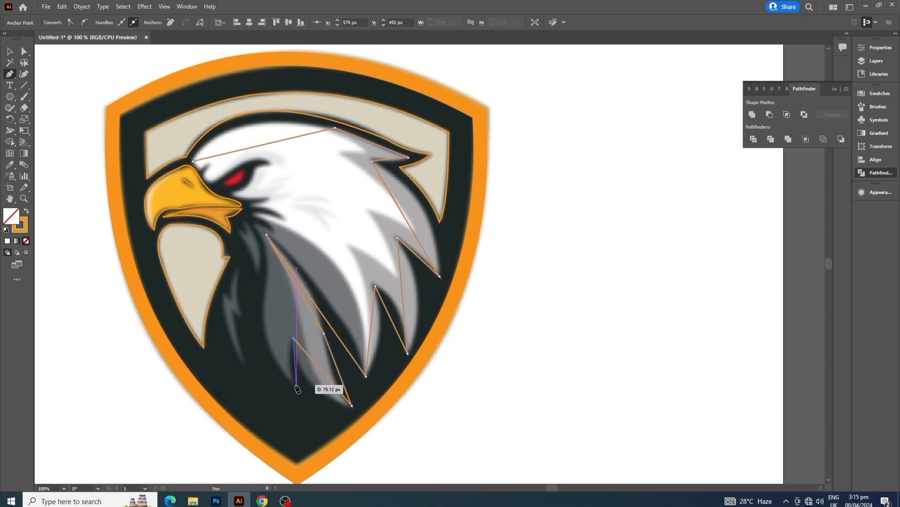
pyautogui.click(296, 384)
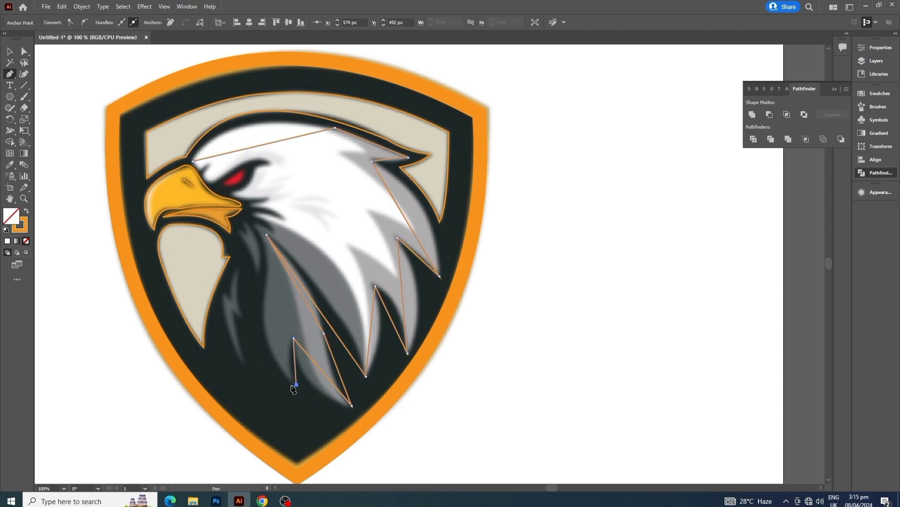
pyautogui.click(261, 297)
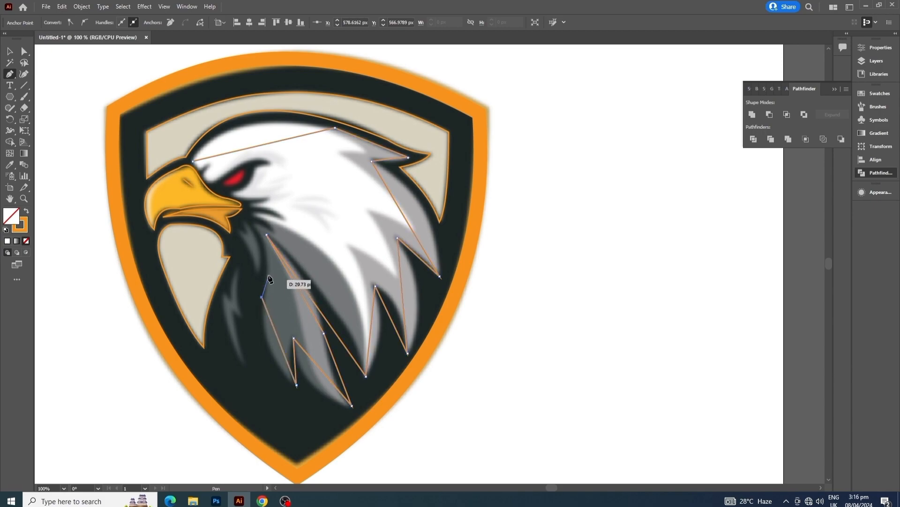
pyautogui.click(254, 224)
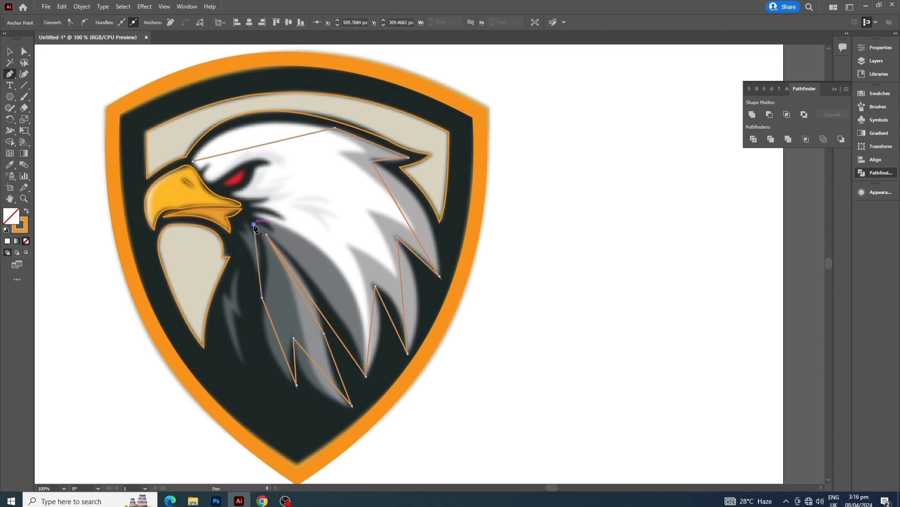
# - Add the pointed cheek tufts behind the beak corner to the head outline as straight zigzag segments ending below the eye
pyautogui.click(271, 230)
pyautogui.click(250, 214)
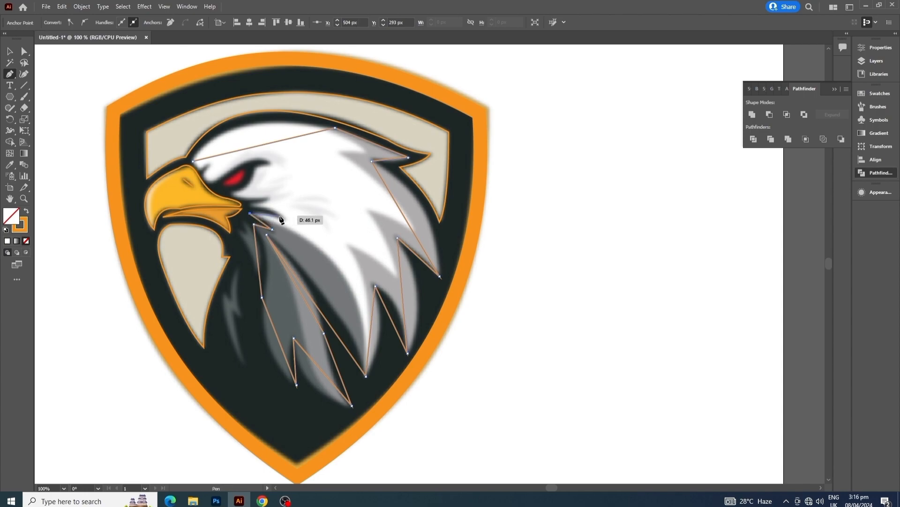
pyautogui.click(283, 217)
pyautogui.click(248, 204)
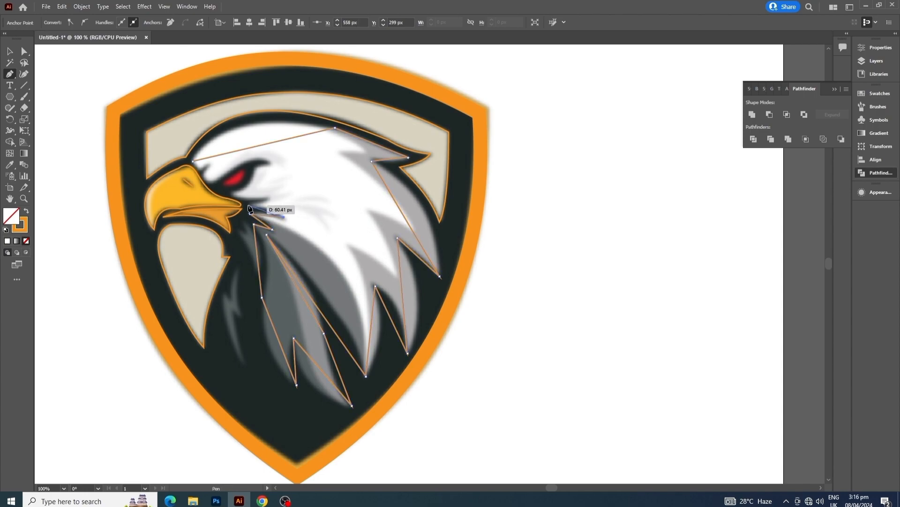
pyautogui.click(267, 200)
pyautogui.click(230, 193)
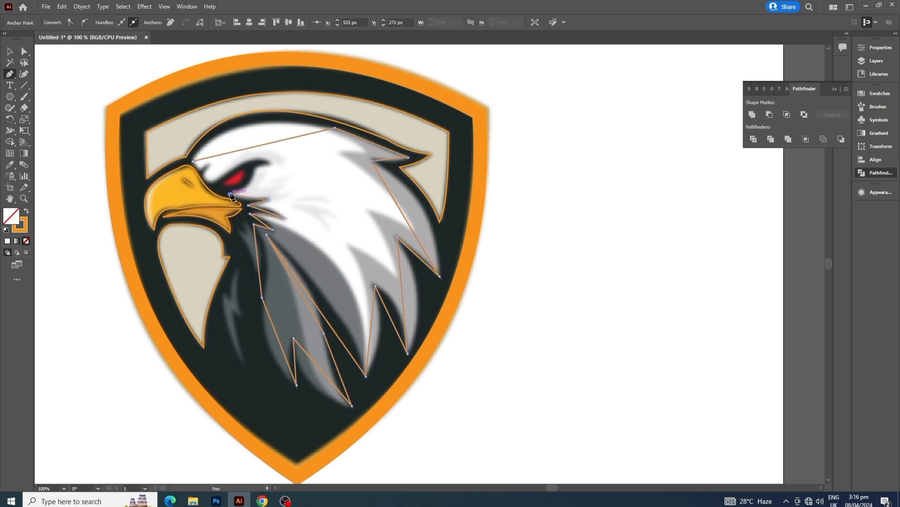
# - Run the head outline around the eye's rear, brow and forehead notch, and close it at its starting point above the beak
pyautogui.click(255, 167)
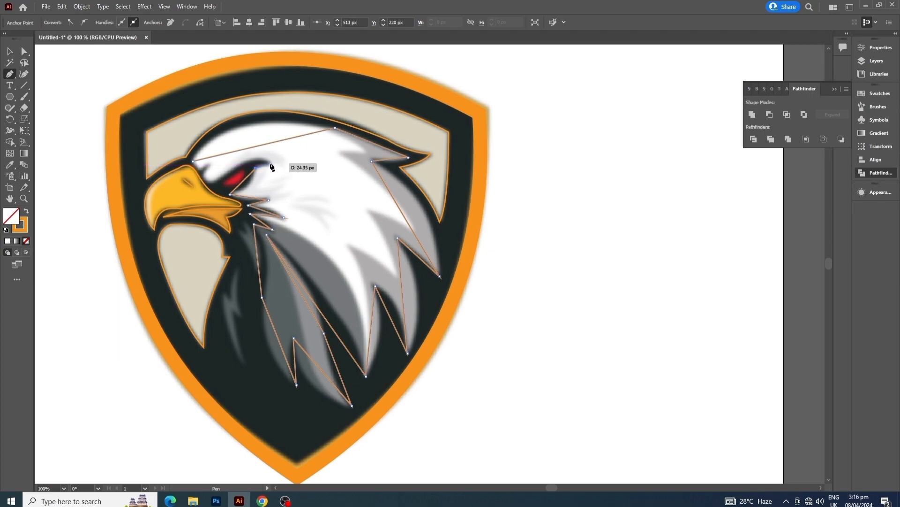
pyautogui.click(270, 164)
pyautogui.click(214, 183)
pyautogui.moveTo(202, 176); pyautogui.dragTo(201, 165)
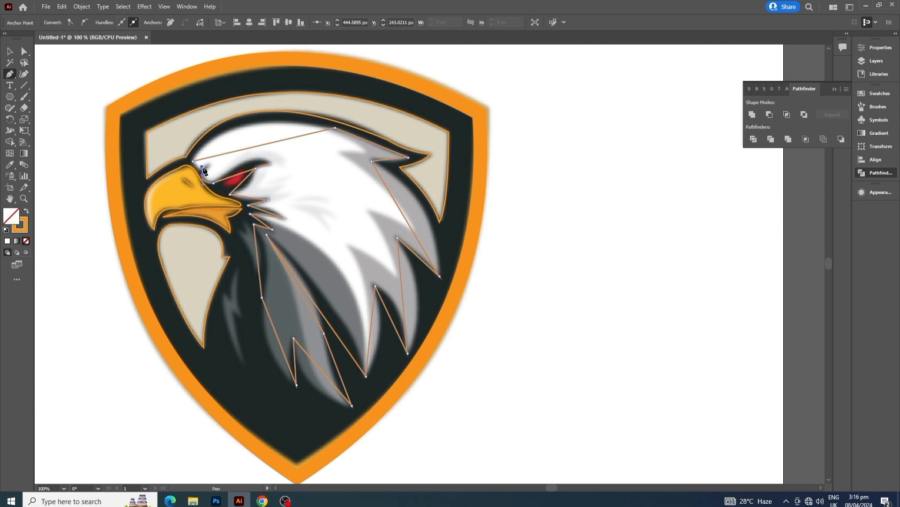
pyautogui.click(202, 176)
pyautogui.click(210, 166)
pyautogui.moveTo(194, 161); pyautogui.dragTo(187, 149)
# - Bend the head outline's crown, rear feather and neck feather segments into curves that follow the reference
pyautogui.moveTo(254, 147); pyautogui.dragTo(234, 129)
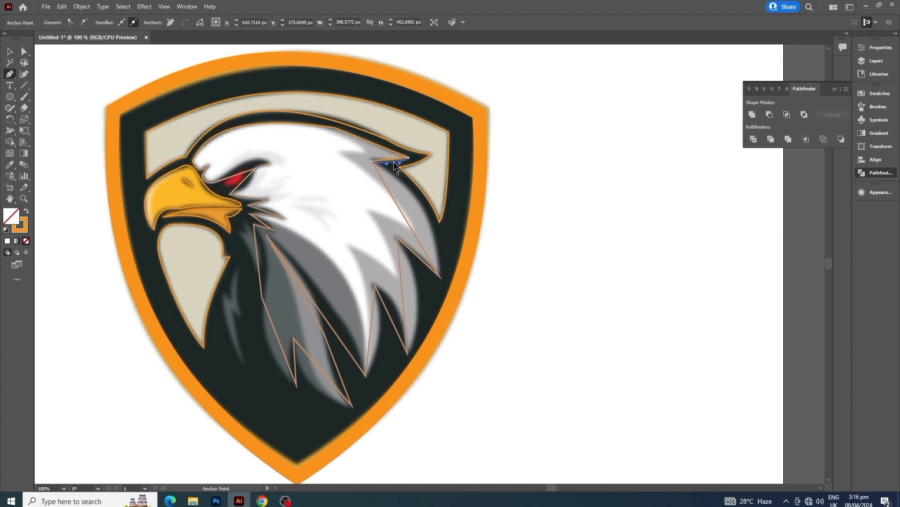
pyautogui.moveTo(403, 214); pyautogui.dragTo(424, 224)
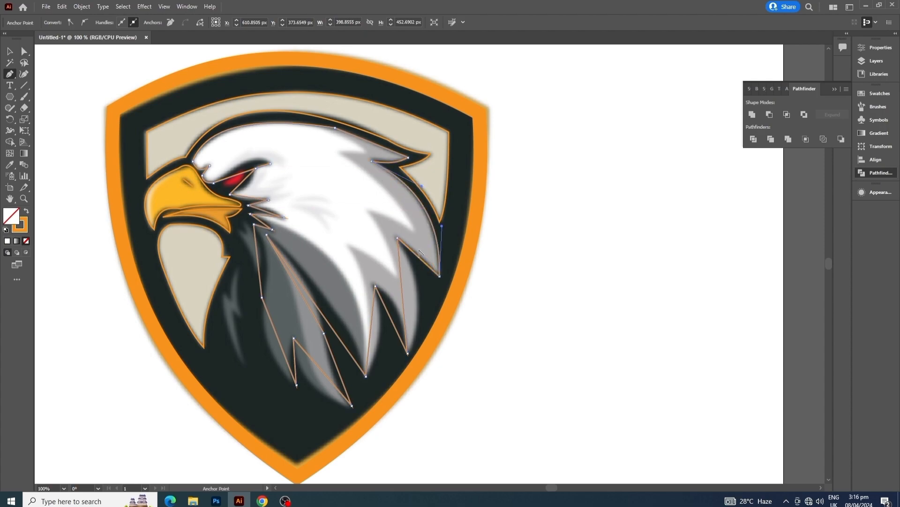
pyautogui.moveTo(401, 277); pyautogui.dragTo(318, 307)
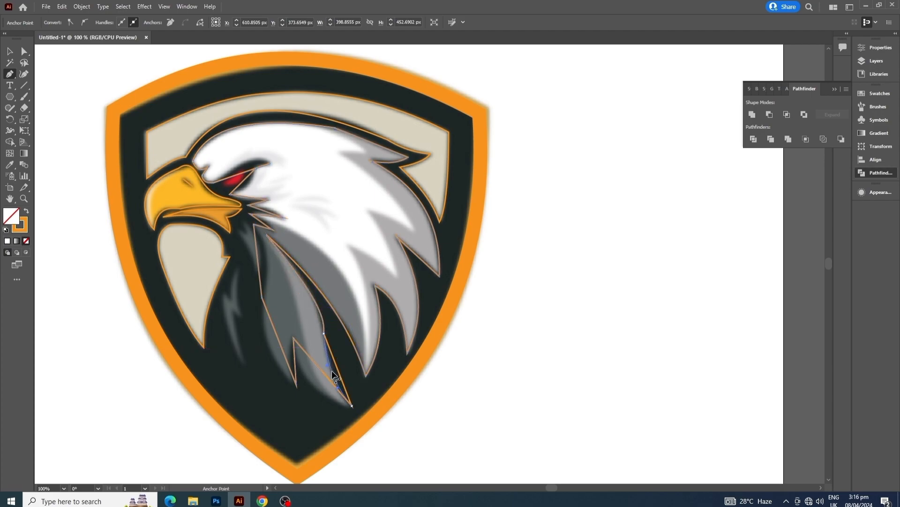
pyautogui.moveTo(331, 370); pyautogui.dragTo(274, 359)
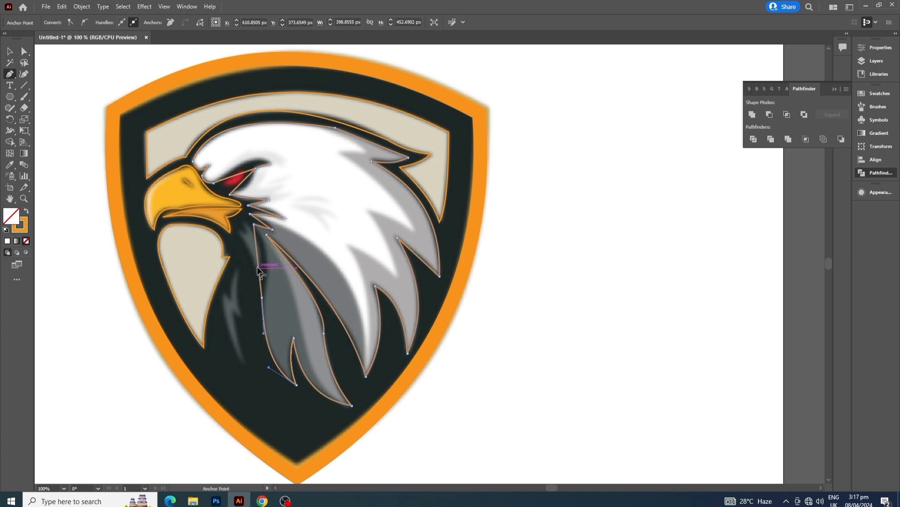
pyautogui.moveTo(257, 267); pyautogui.dragTo(266, 263)
# - Bend the cheek tuft segments behind the beak into curves that match the reference tufts
pyautogui.scroll(3, 263, 222)
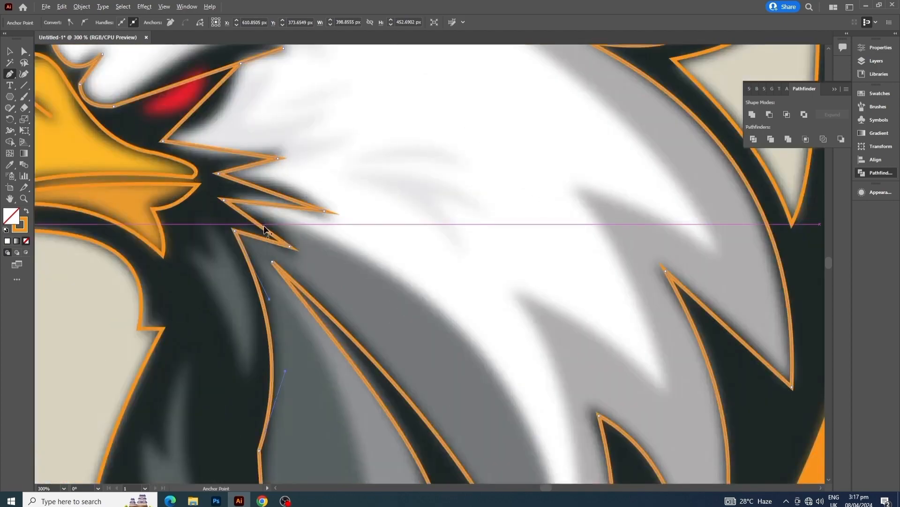
pyautogui.moveTo(270, 224); pyautogui.dragTo(270, 225)
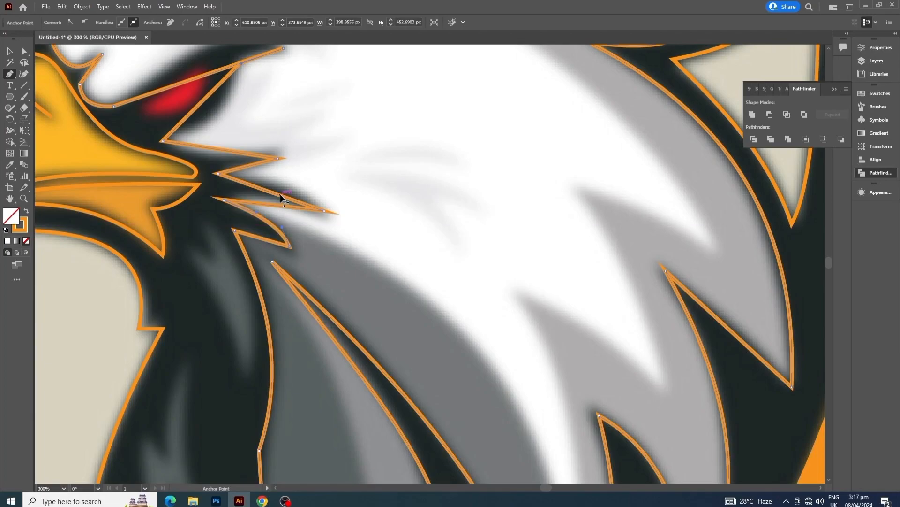
pyautogui.moveTo(286, 189); pyautogui.dragTo(268, 196)
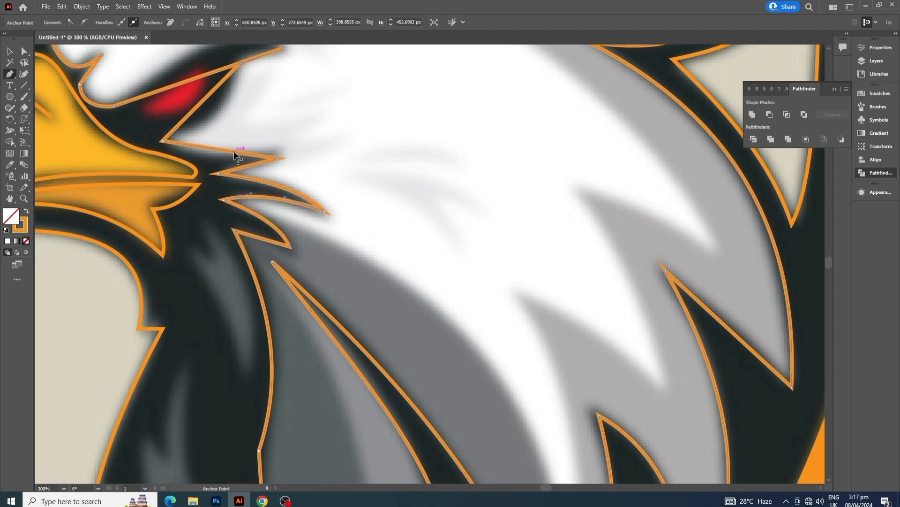
pyautogui.moveTo(234, 151); pyautogui.dragTo(201, 157)
pyautogui.moveTo(203, 156); pyautogui.dragTo(204, 157)
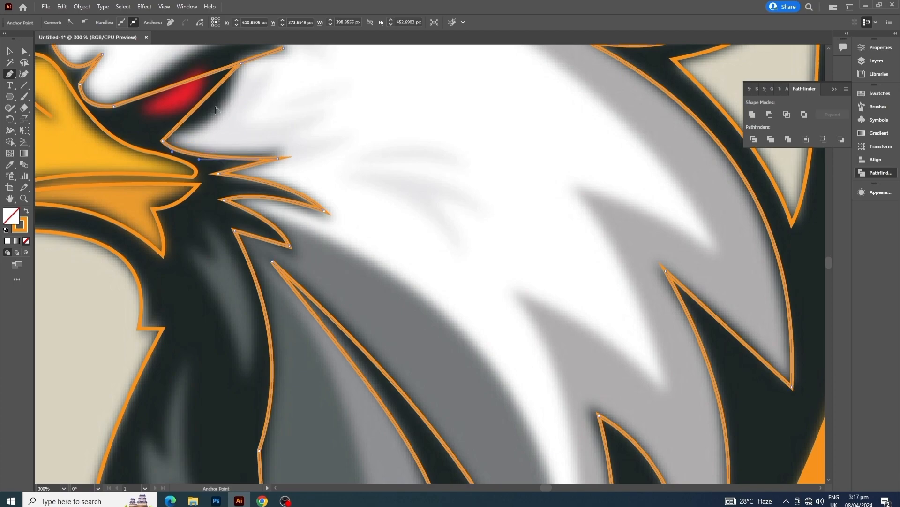
# - Bend the head outline's segments along the eye's rear edge and under the brow into curves around the eye
pyautogui.moveTo(212, 95); pyautogui.dragTo(216, 107)
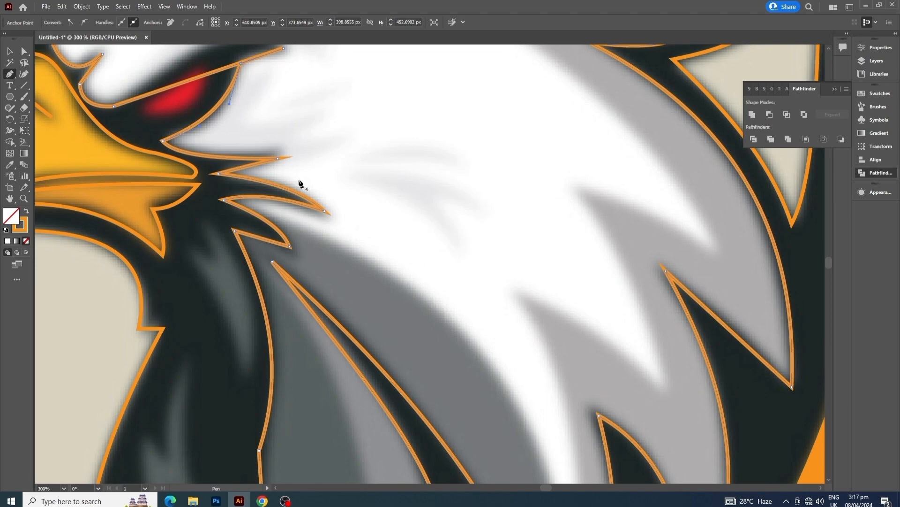
pyautogui.scroll(3, 305, 197)
pyautogui.press('alt')
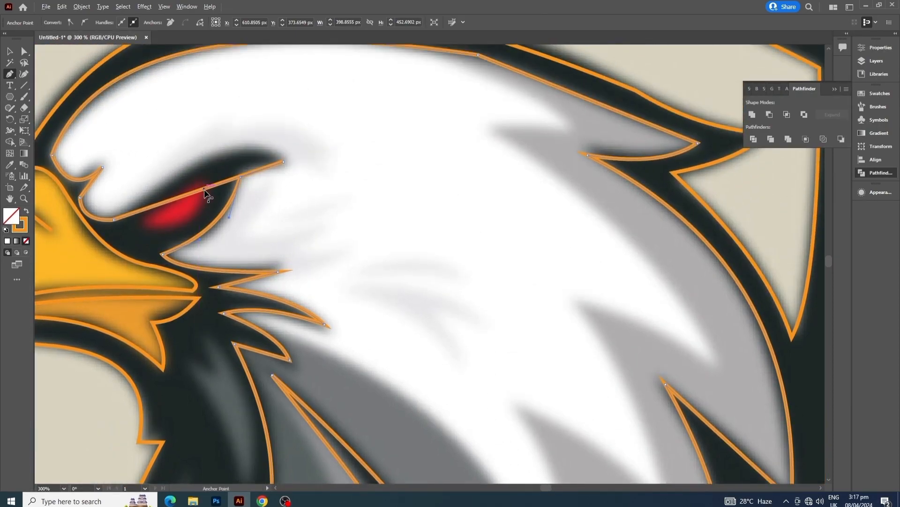
pyautogui.moveTo(204, 190); pyautogui.dragTo(209, 158)
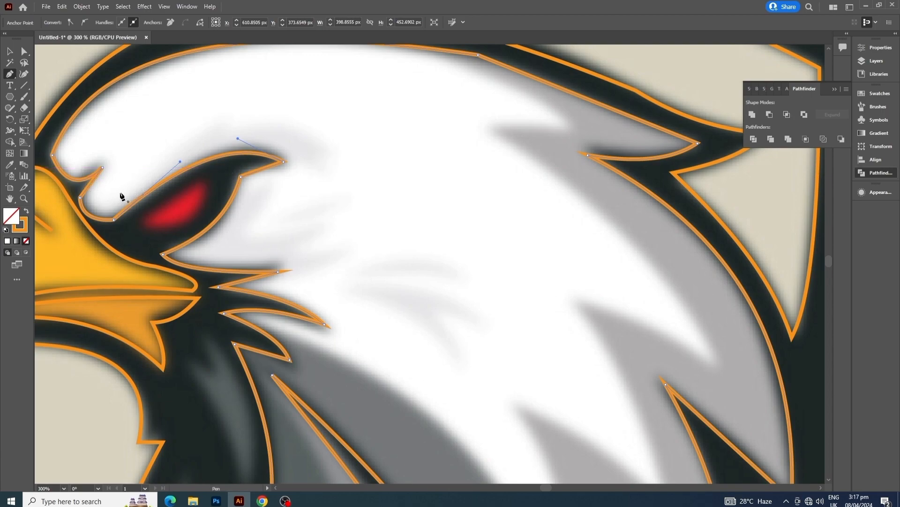
# - Start a new Pen path along the white-grey plumage boundary, from the crown through the first notch to the next white feather tip
pyautogui.scroll(-2, 121, 195)
pyautogui.scroll(-2, 121, 194)
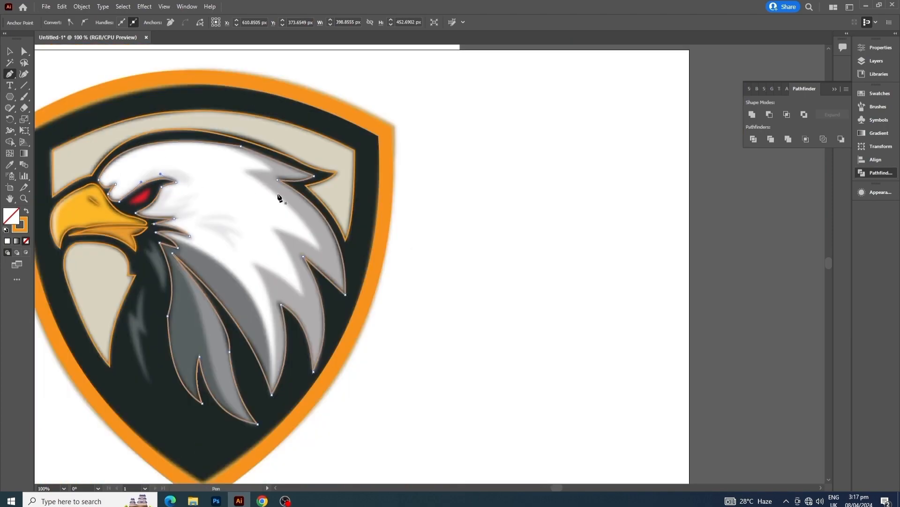
pyautogui.scroll(3, 201, 195)
pyautogui.scroll(-1, 226, 202)
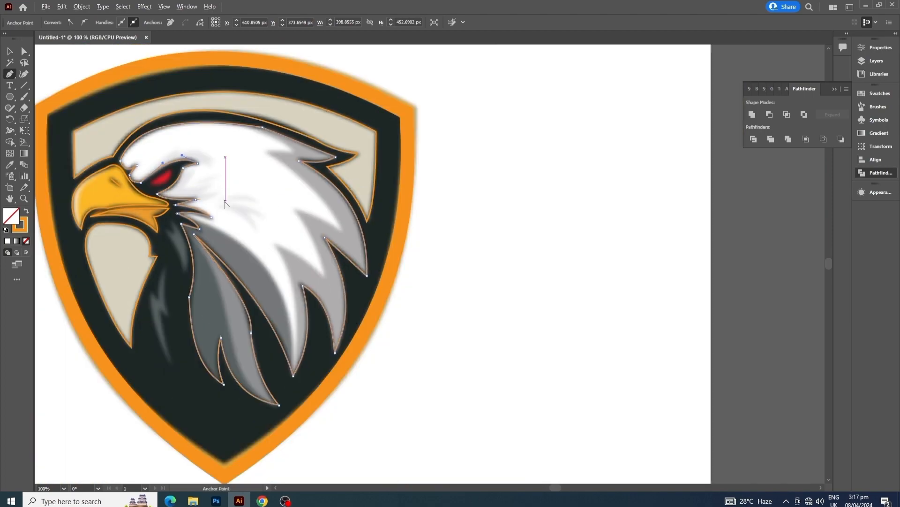
pyautogui.click(243, 123)
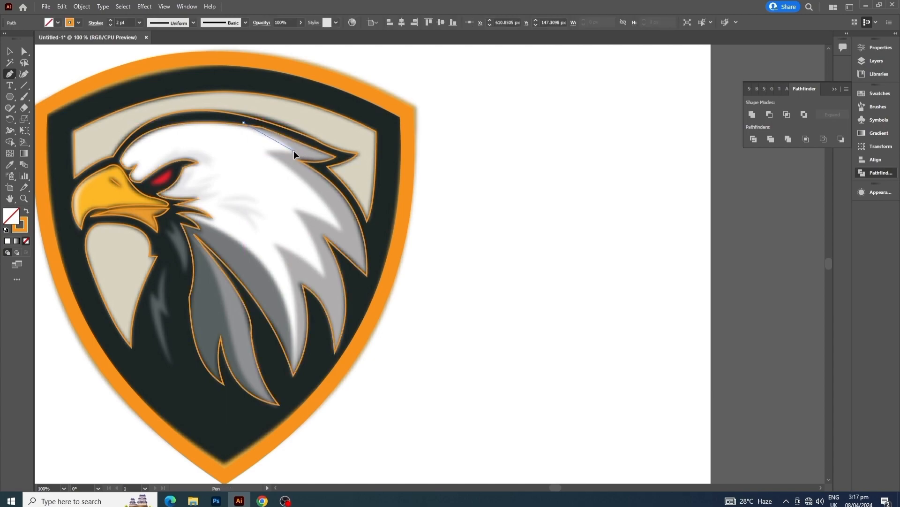
pyautogui.click(294, 151)
pyautogui.click(266, 151)
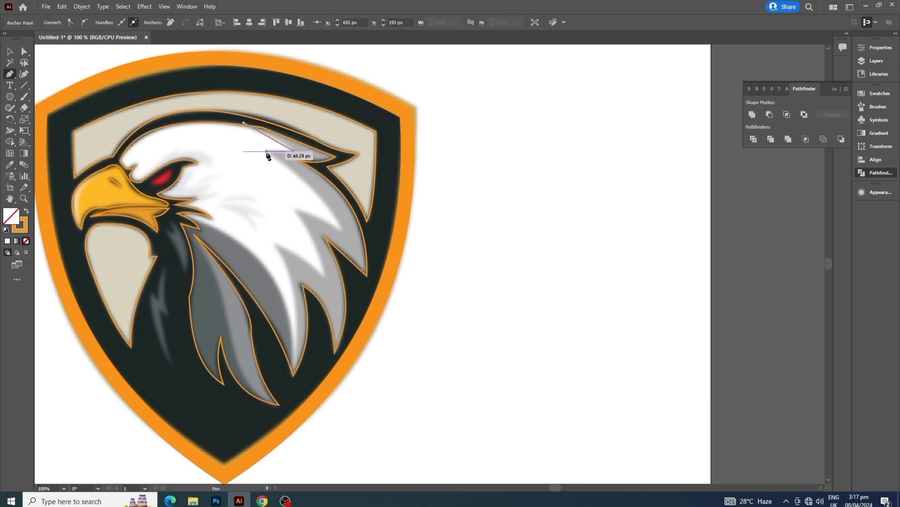
pyautogui.click(341, 230)
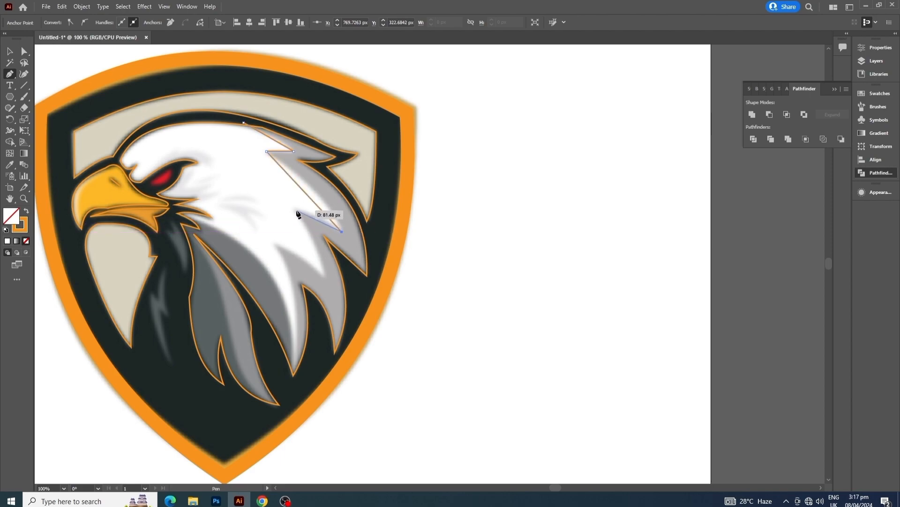
# - Continue the plumage boundary with straight segments through the remaining white feather tips and notches, and back up to the cheek tufts
pyautogui.click(296, 209)
pyautogui.click(323, 272)
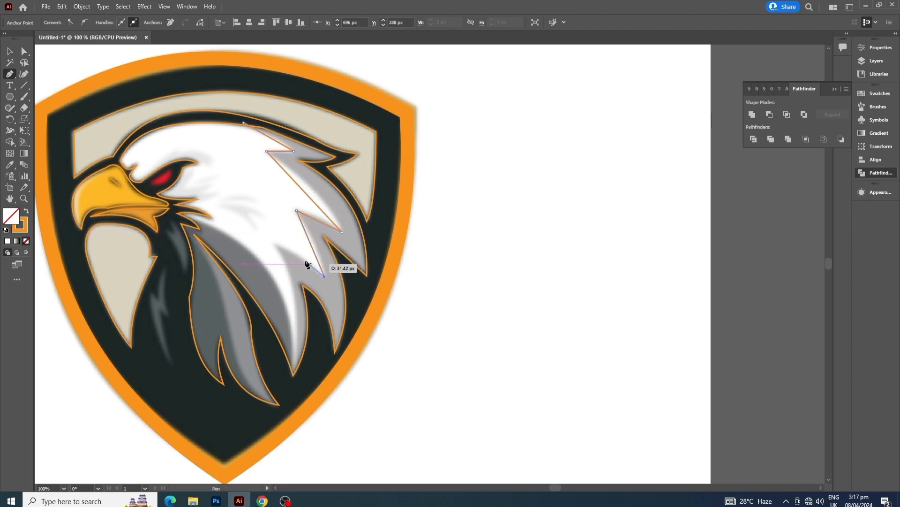
pyautogui.click(275, 243)
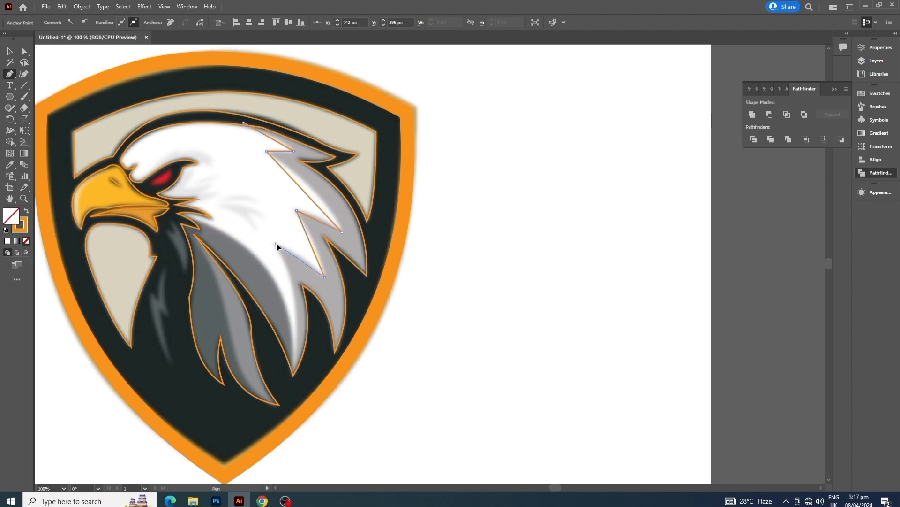
pyautogui.click(293, 374)
pyautogui.click(216, 230)
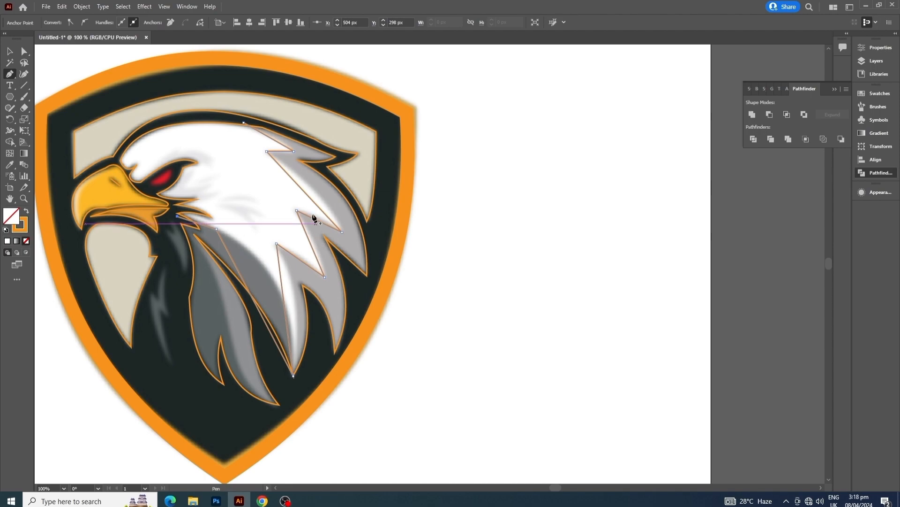
# - Bend the plumage boundary's segments into curves that follow the edges of the white feathers
pyautogui.press('alt')
pyautogui.moveTo(296, 185); pyautogui.dragTo(305, 181)
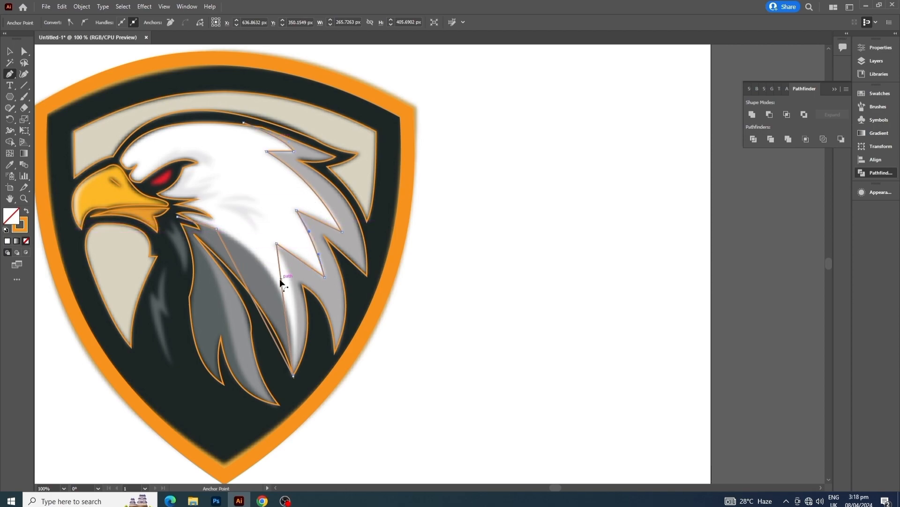
pyautogui.moveTo(279, 278); pyautogui.dragTo(294, 289)
pyautogui.moveTo(237, 266); pyautogui.dragTo(266, 272)
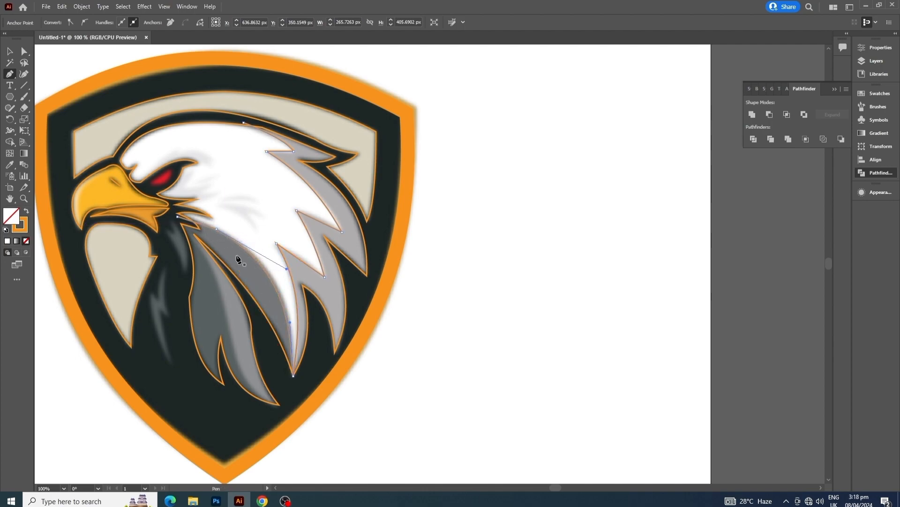
# - Trace the red iris as a closed three-point Pen path and bend its lower and rear edges into curves
pyautogui.scroll(-1, 241, 259)
pyautogui.scroll(2, 156, 168)
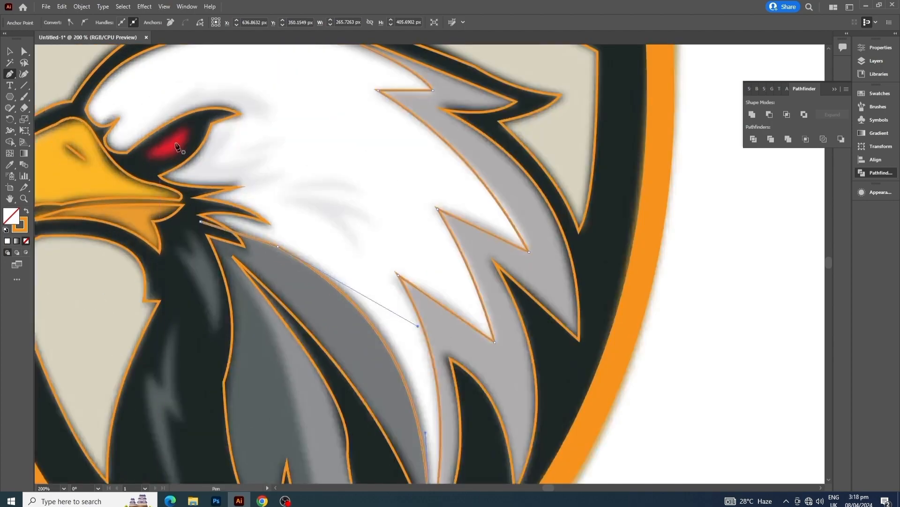
pyautogui.click(185, 128)
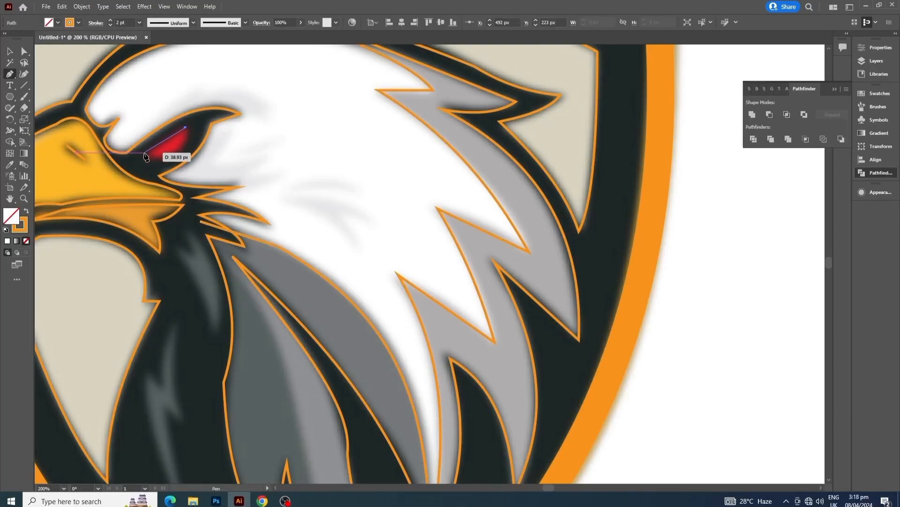
pyautogui.moveTo(144, 152); pyautogui.dragTo(180, 157)
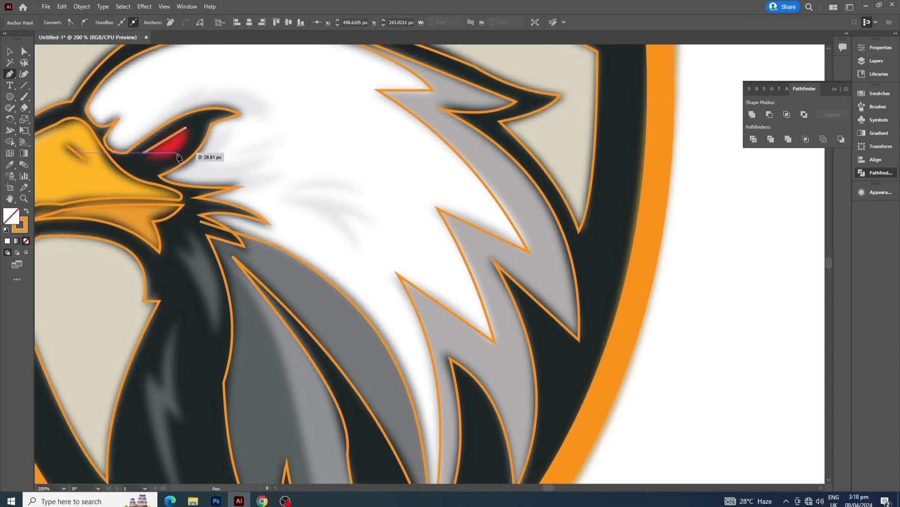
pyautogui.click(177, 153)
pyautogui.click(185, 127)
pyautogui.press('alt')
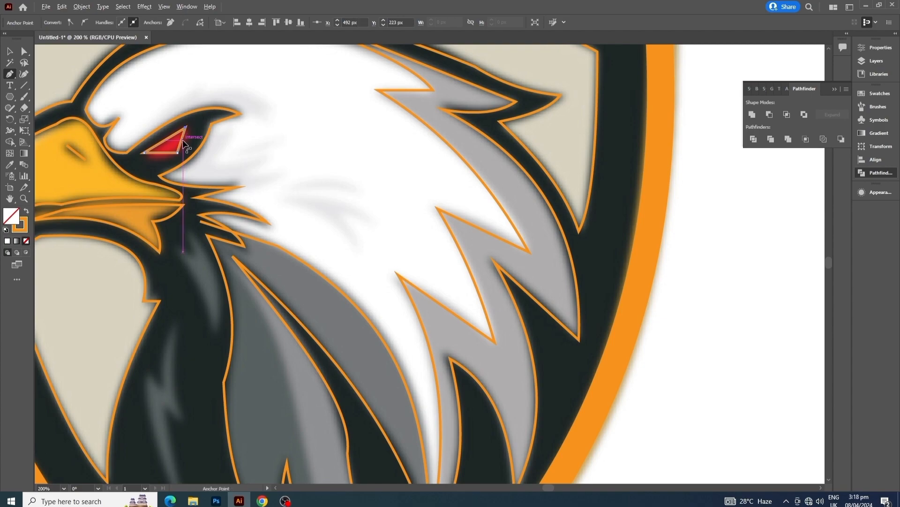
pyautogui.moveTo(183, 141); pyautogui.dragTo(160, 168)
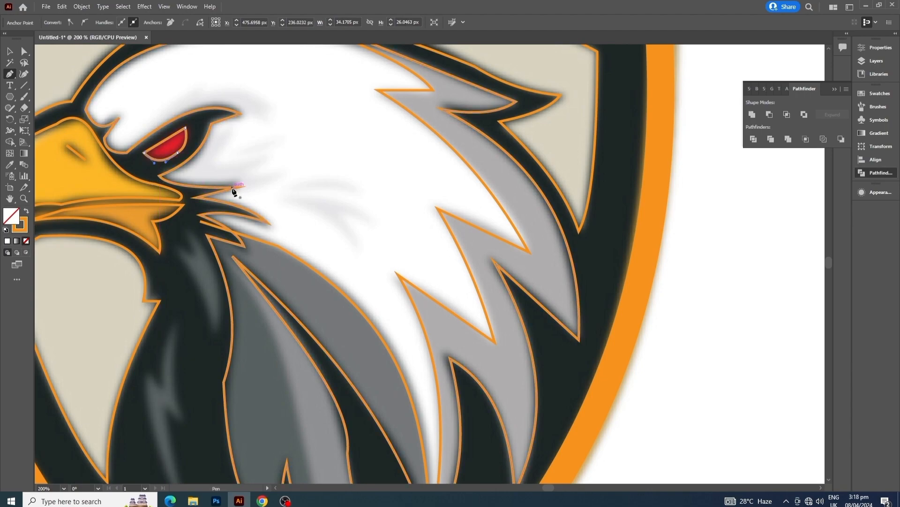
# - Draw an open Pen path along the boundary between the dark and light grey neck feather, curving it down to the feather tip
pyautogui.scroll(-3, 232, 187)
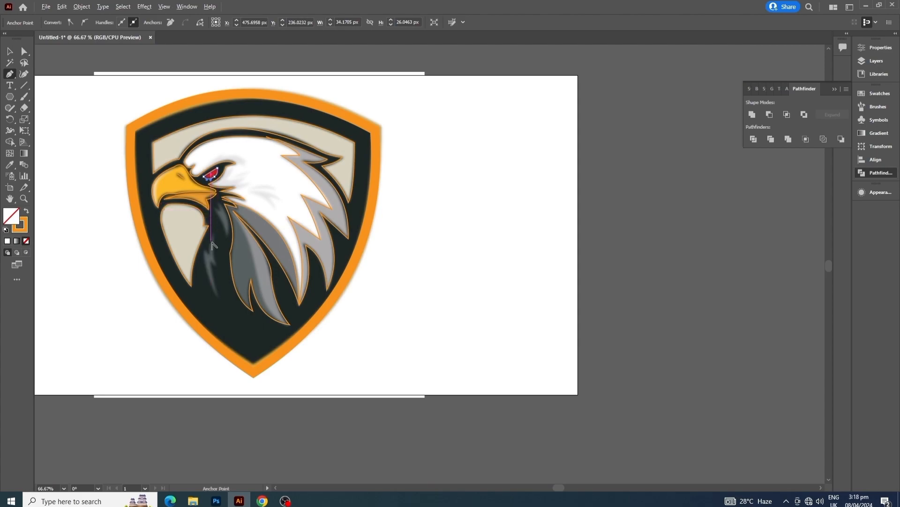
pyautogui.scroll(2, 213, 245)
pyautogui.scroll(-1, 219, 245)
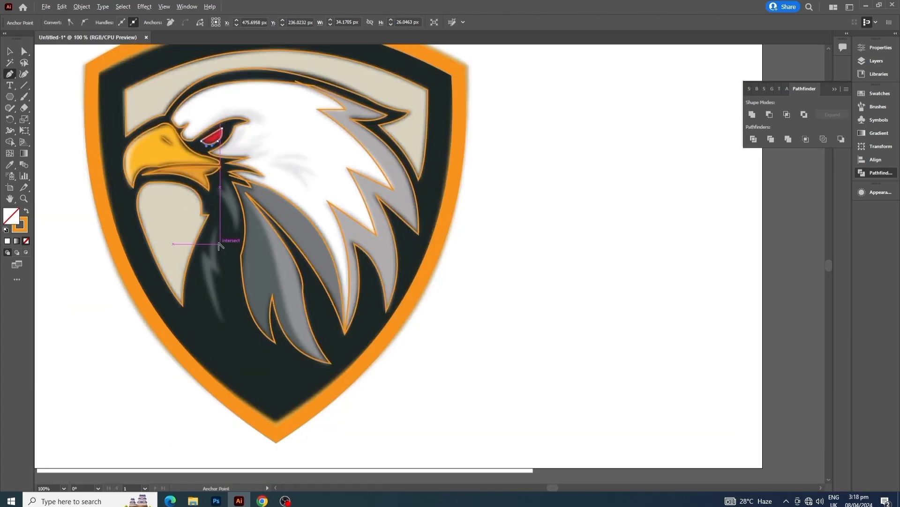
pyautogui.click(245, 193)
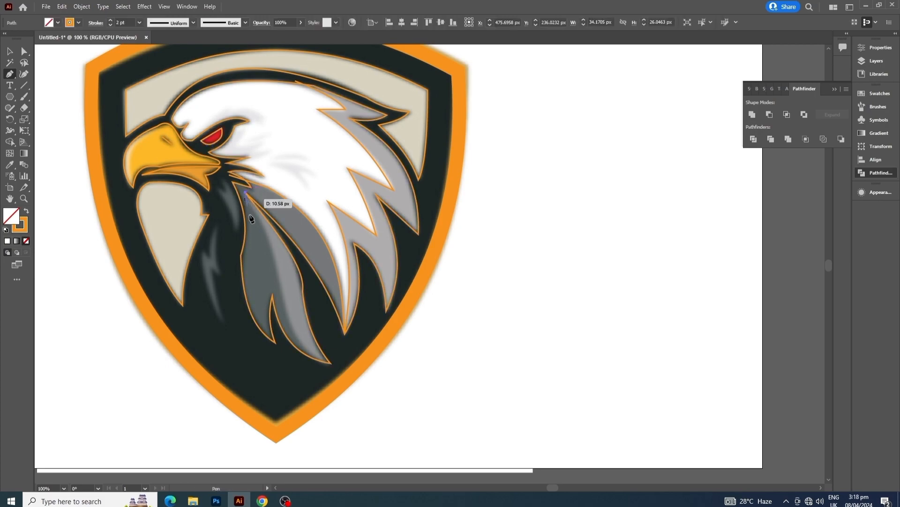
pyautogui.click(279, 285)
pyautogui.click(328, 367)
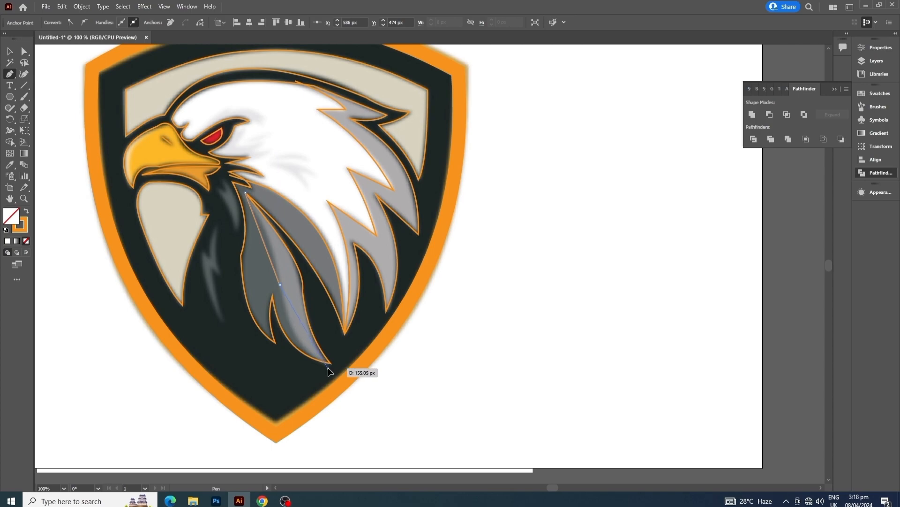
pyautogui.moveTo(301, 323); pyautogui.dragTo(292, 329)
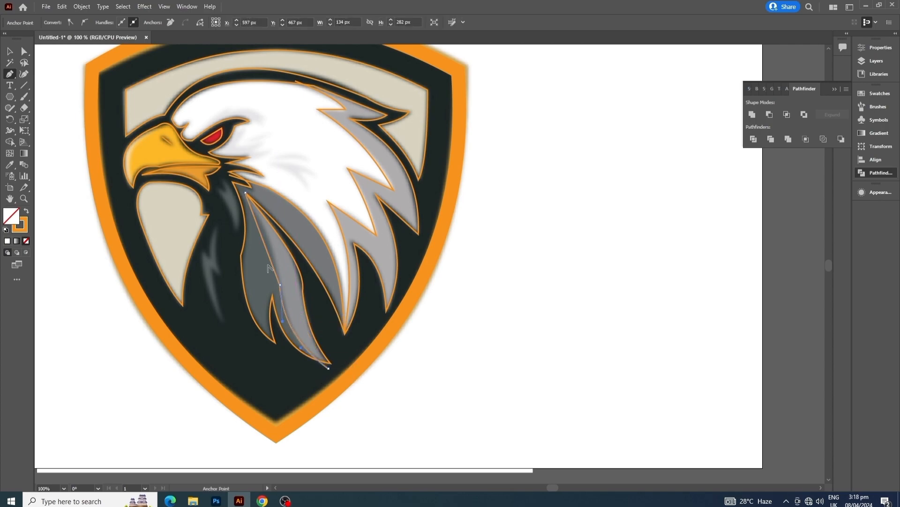
pyautogui.moveTo(267, 254); pyautogui.dragTo(271, 252)
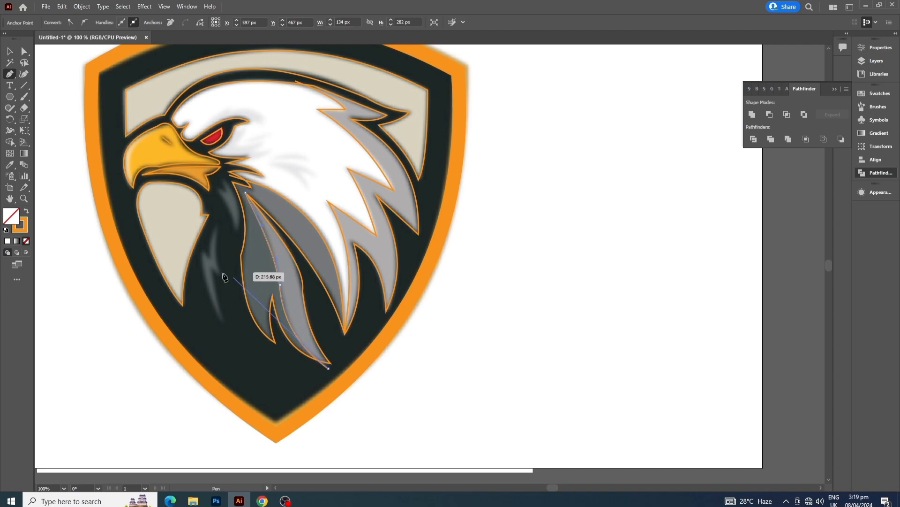
pyautogui.click(11, 52)
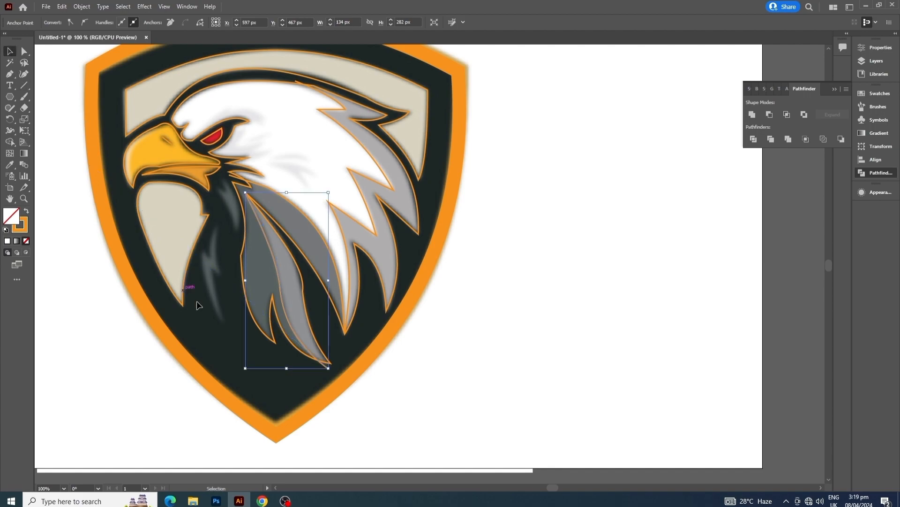
pyautogui.click(10, 74)
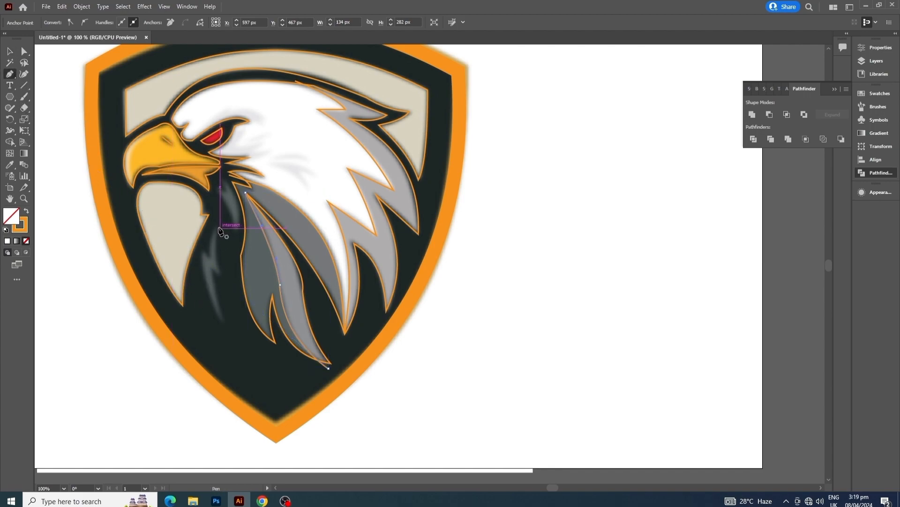
# - Trace the lower lightning-shaped throat highlight as a closed Pen path and bend its long edges into curves
pyautogui.click(220, 168)
pyautogui.moveTo(220, 254); pyautogui.dragTo(223, 280)
pyautogui.click(222, 277)
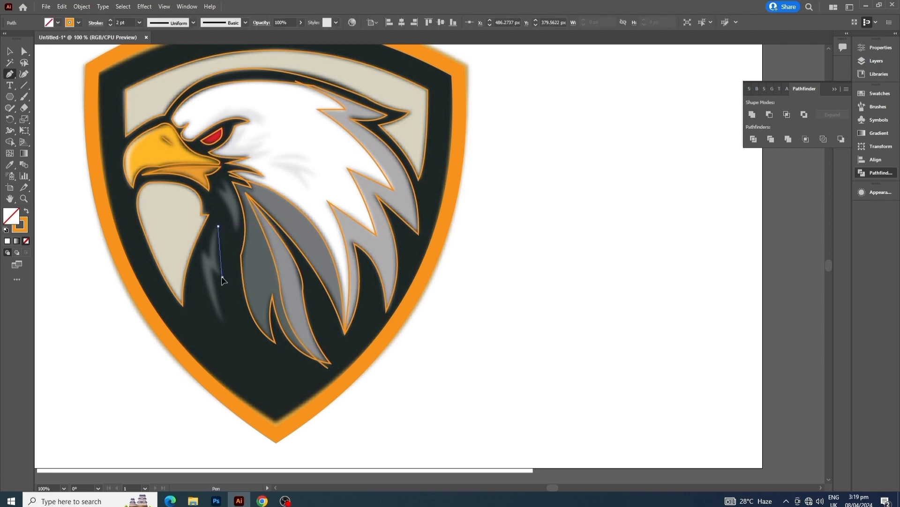
pyautogui.click(211, 269)
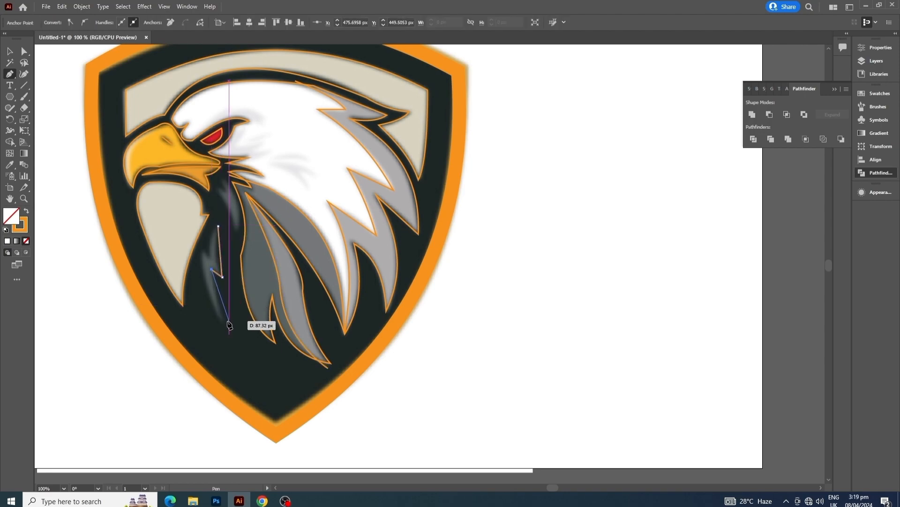
pyautogui.click(226, 321)
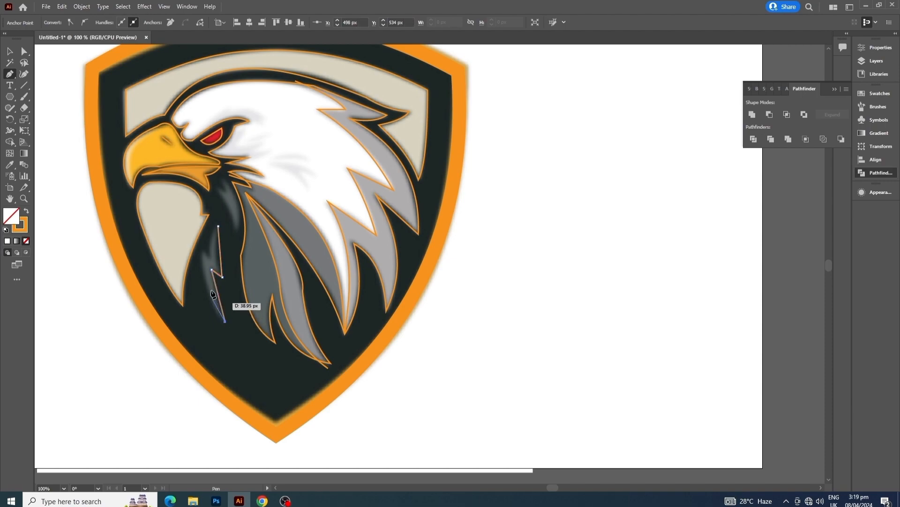
pyautogui.click(201, 250)
pyautogui.click(208, 257)
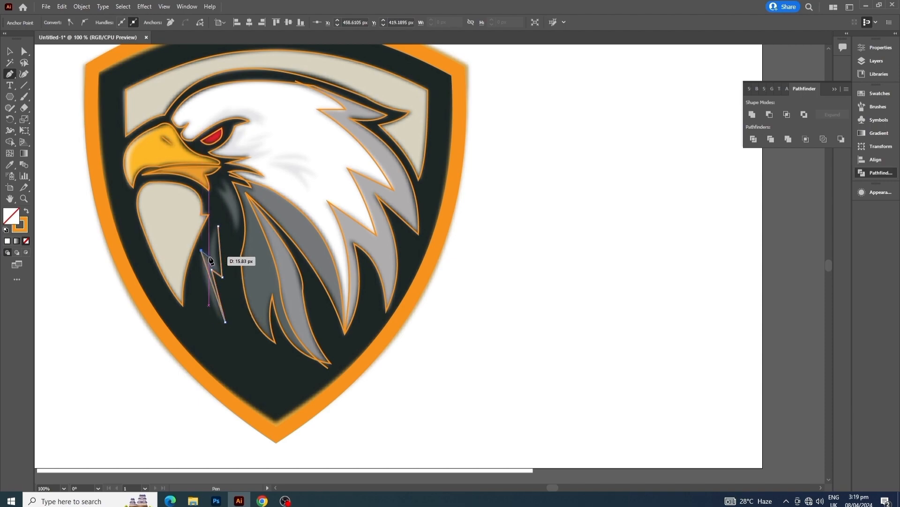
pyautogui.click(218, 226)
pyautogui.moveTo(211, 235); pyautogui.dragTo(217, 296)
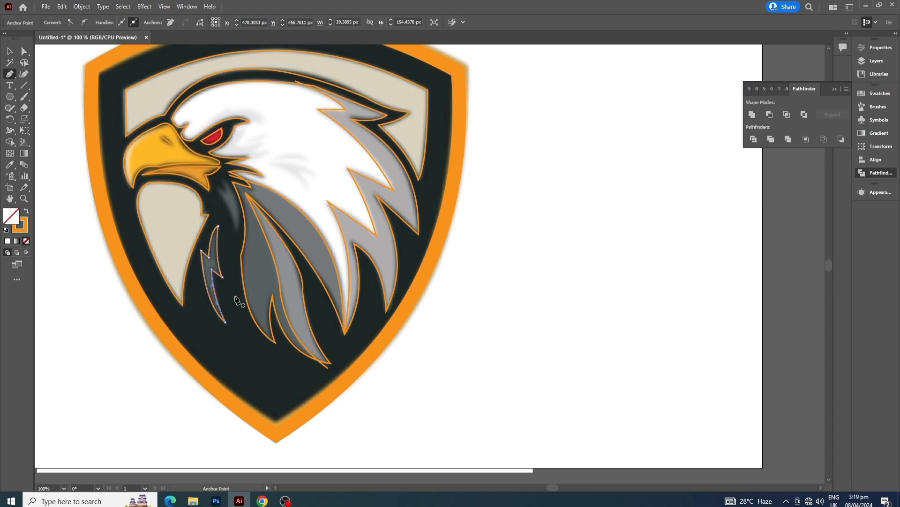
# - Trace the upper throat highlight below the beak corner as a closed notched Pen path with curved long edges
pyautogui.scroll(3, 229, 244)
pyautogui.scroll(1, 229, 244)
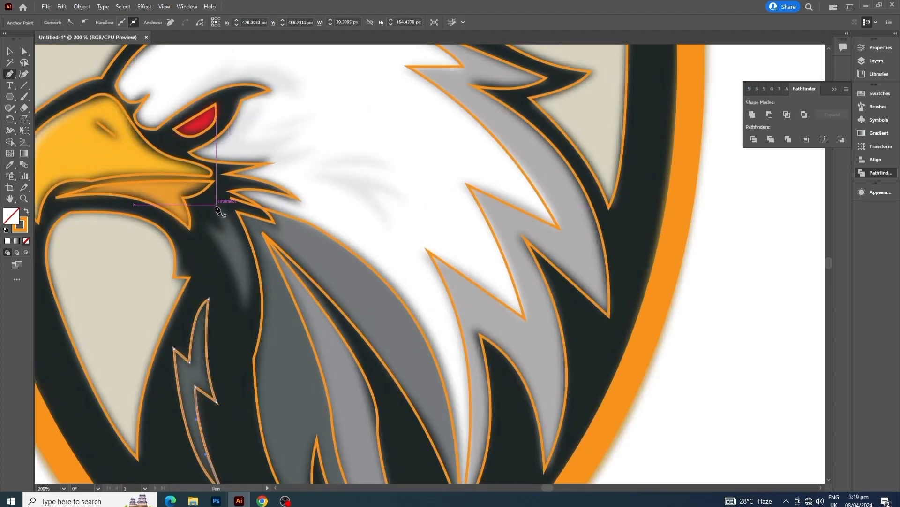
pyautogui.click(215, 205)
pyautogui.click(223, 229)
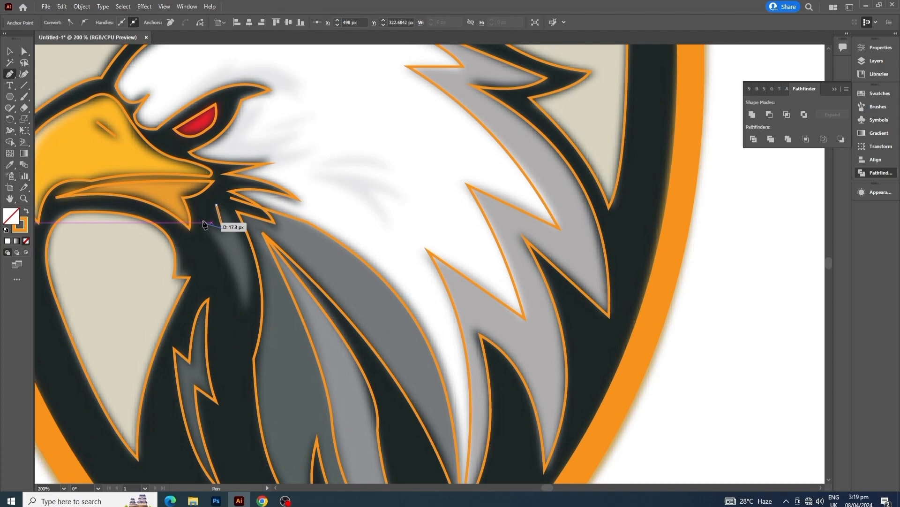
pyautogui.click(202, 220)
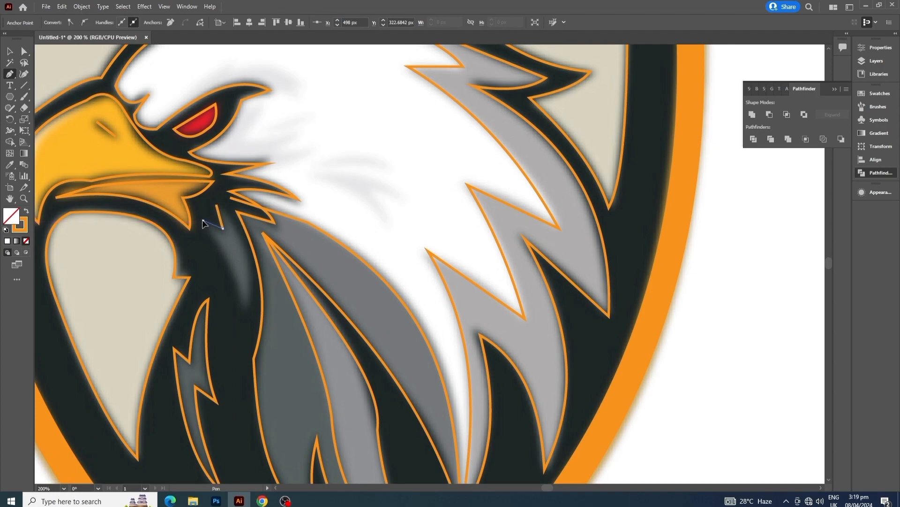
pyautogui.click(237, 309)
pyautogui.moveTo(226, 279); pyautogui.dragTo(231, 280)
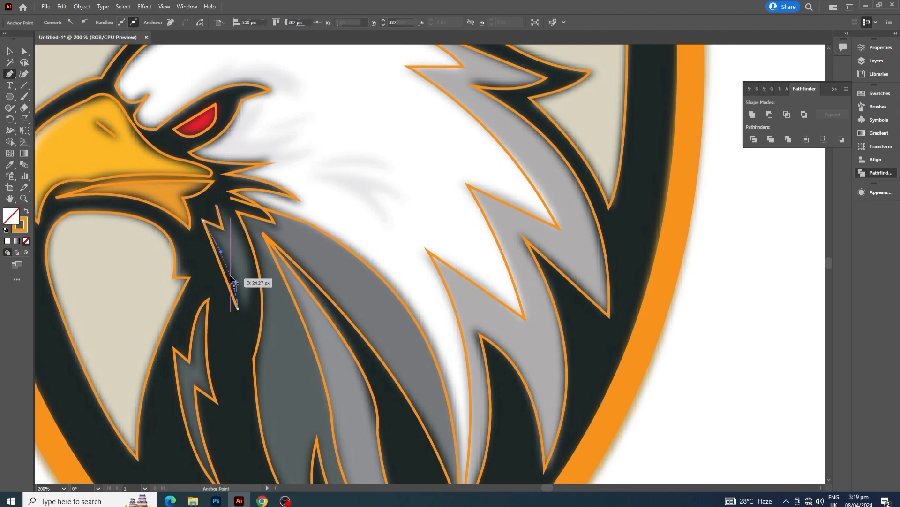
pyautogui.click(217, 205)
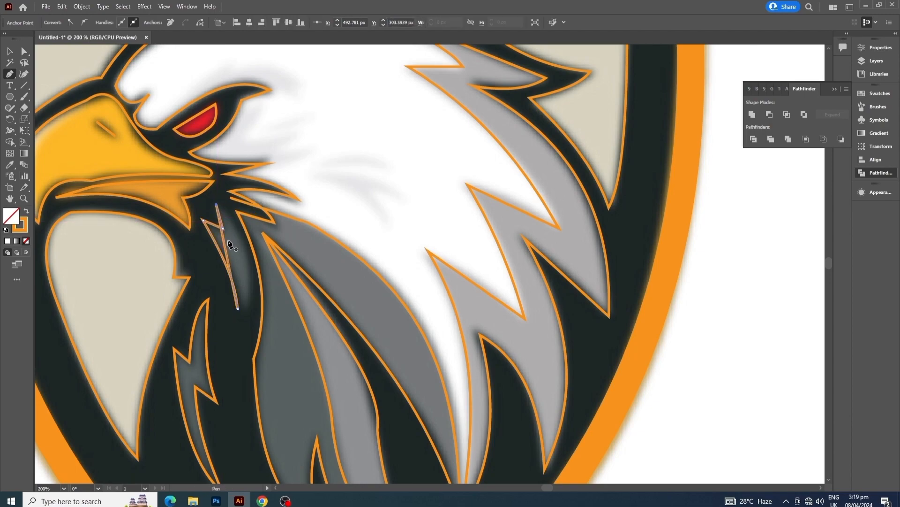
pyautogui.moveTo(237, 255); pyautogui.dragTo(247, 258)
# - Trace the lower grey cheek mark as a closed forked Pen shape with two tips and curved edges
pyautogui.scroll(4, 319, 303)
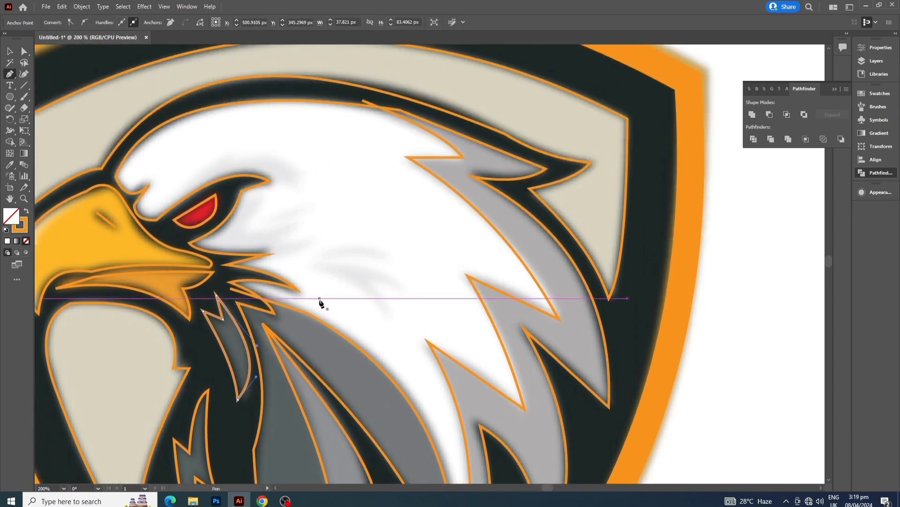
pyautogui.scroll(-1, 329, 282)
pyautogui.scroll(1, 348, 289)
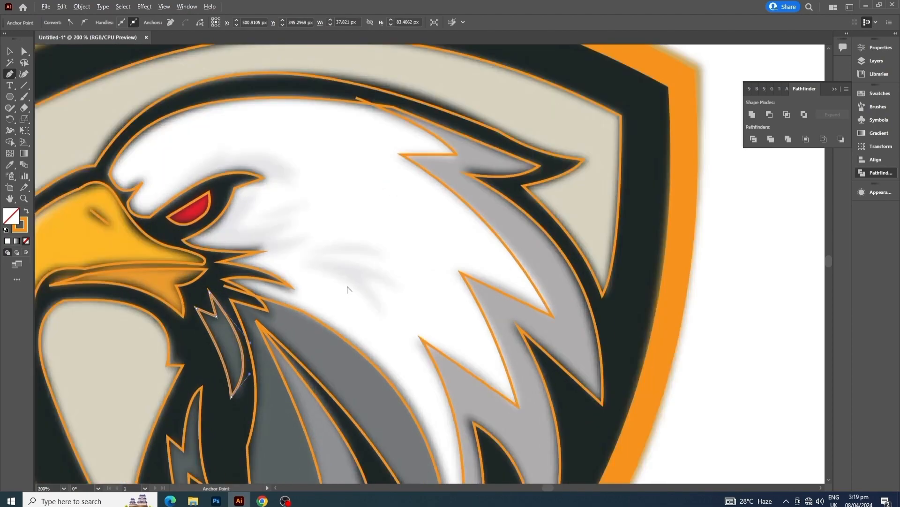
pyautogui.click(312, 262)
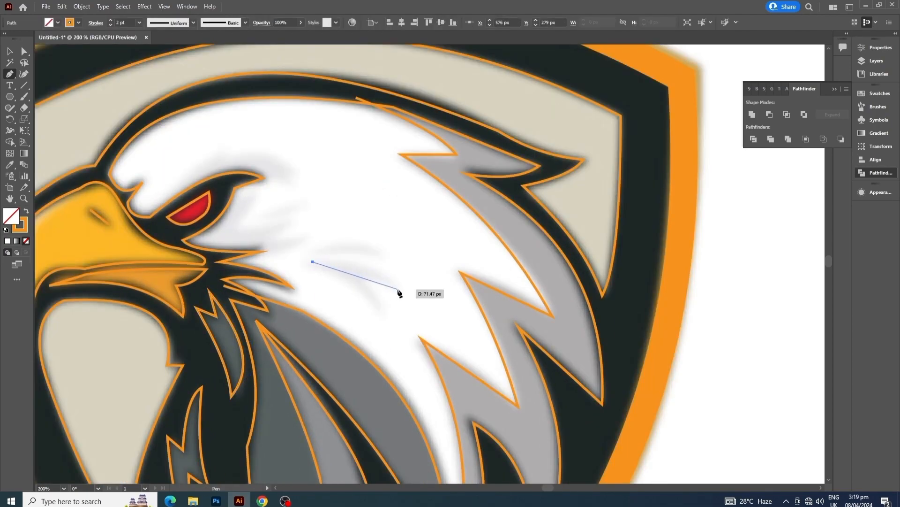
pyautogui.click(403, 292)
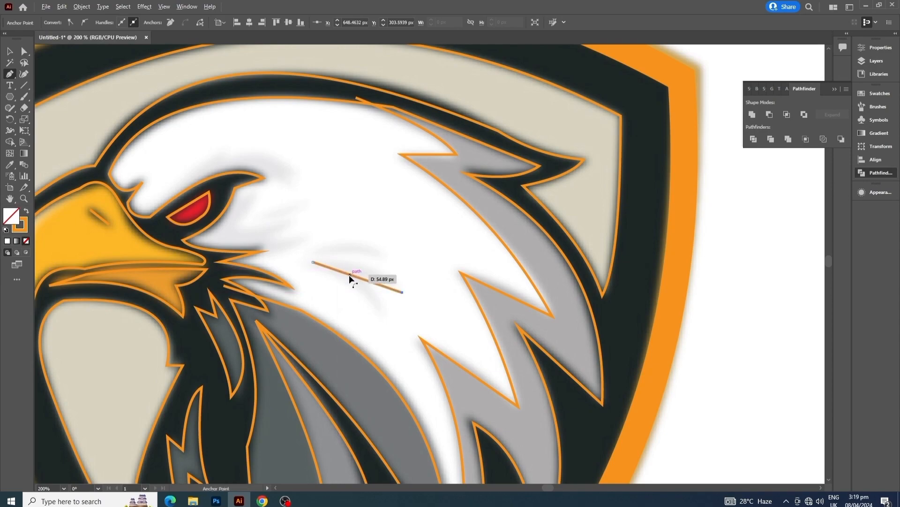
pyautogui.moveTo(350, 274); pyautogui.dragTo(356, 264)
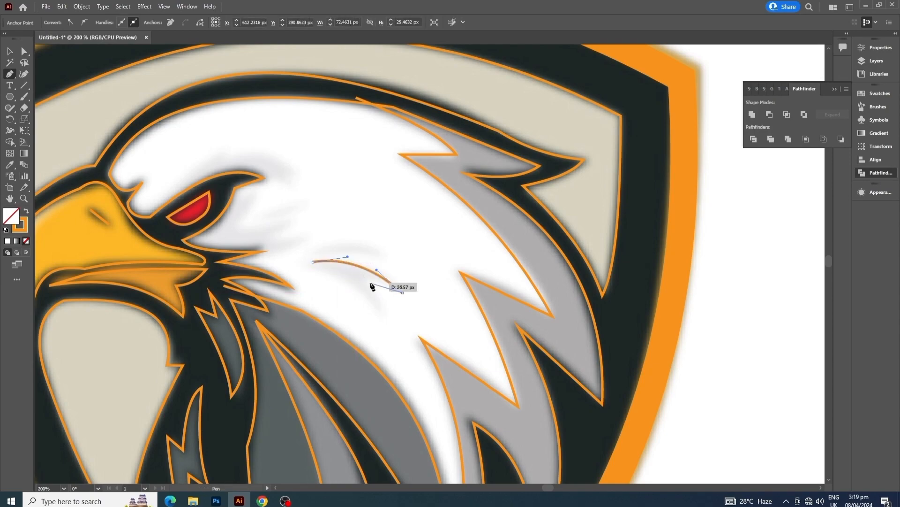
pyautogui.click(365, 276)
pyautogui.click(381, 319)
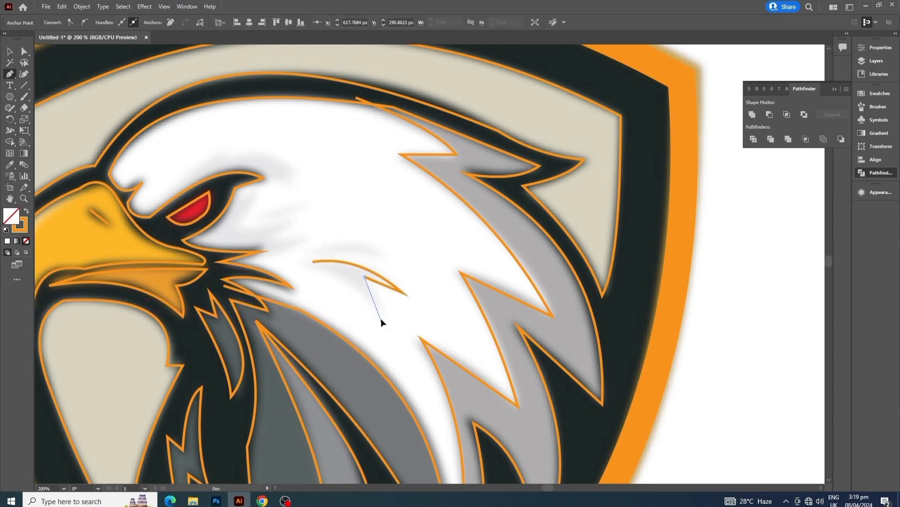
pyautogui.moveTo(374, 296); pyautogui.dragTo(353, 286)
pyautogui.click(313, 261)
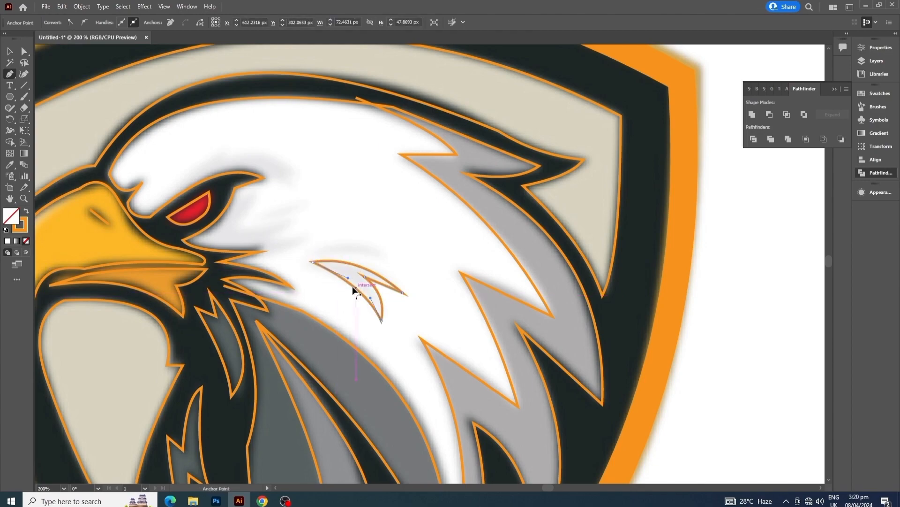
# - Draw a curved Pen segment along the top edge of the upper grey cheek mark
pyautogui.scroll(1, 285, 256)
pyautogui.click(313, 260)
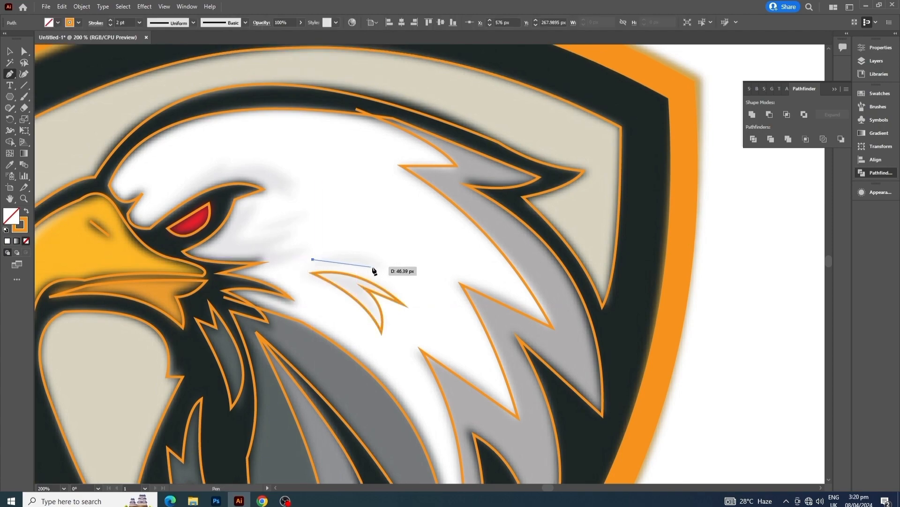
pyautogui.moveTo(383, 272); pyautogui.dragTo(412, 296)
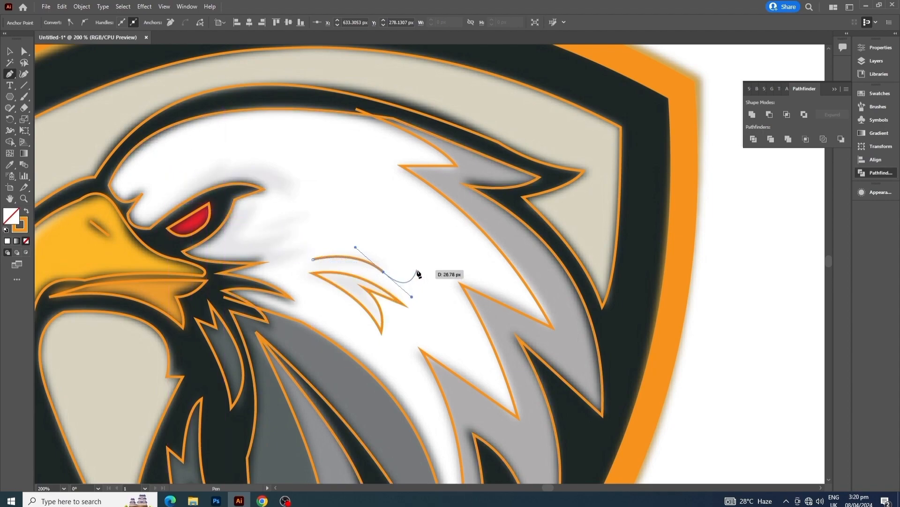
# - Draw two short Pen strokes over the grey shading behind the eye, the lower one straight and the upper one curved
pyautogui.keyDown('alt'); pyautogui.scroll(-3, 303, 261); pyautogui.keyUp('alt')
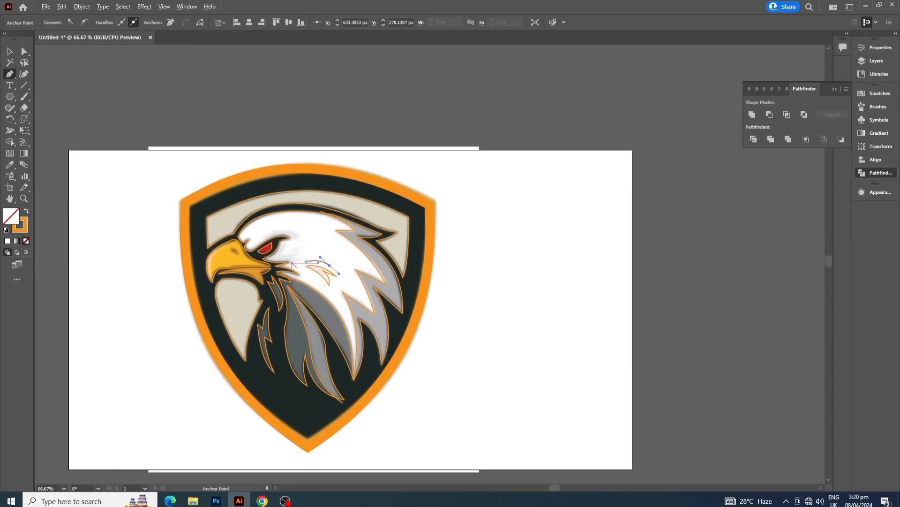
pyautogui.keyDown('alt'); pyautogui.scroll(3, 291, 265); pyautogui.keyUp('alt')
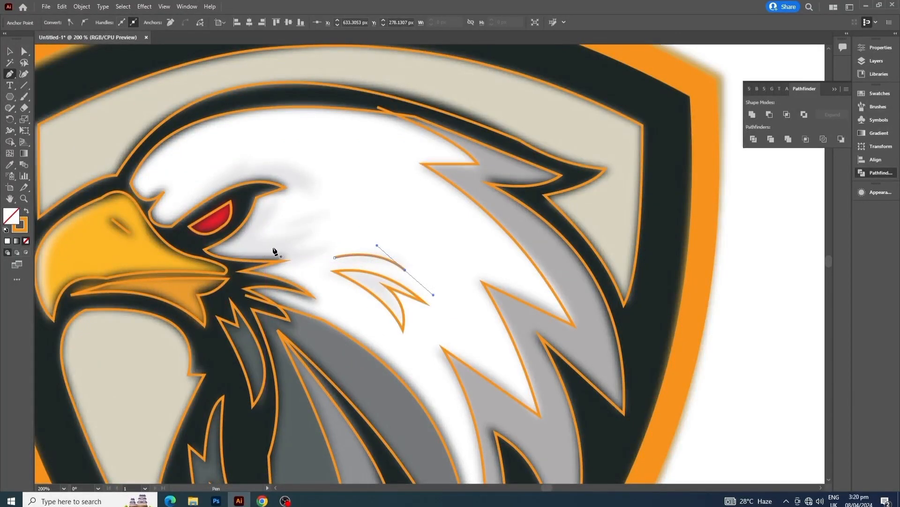
pyautogui.keyDown('ctrl'); pyautogui.click(275, 245); pyautogui.keyUp('ctrl')
pyautogui.click(275, 245)
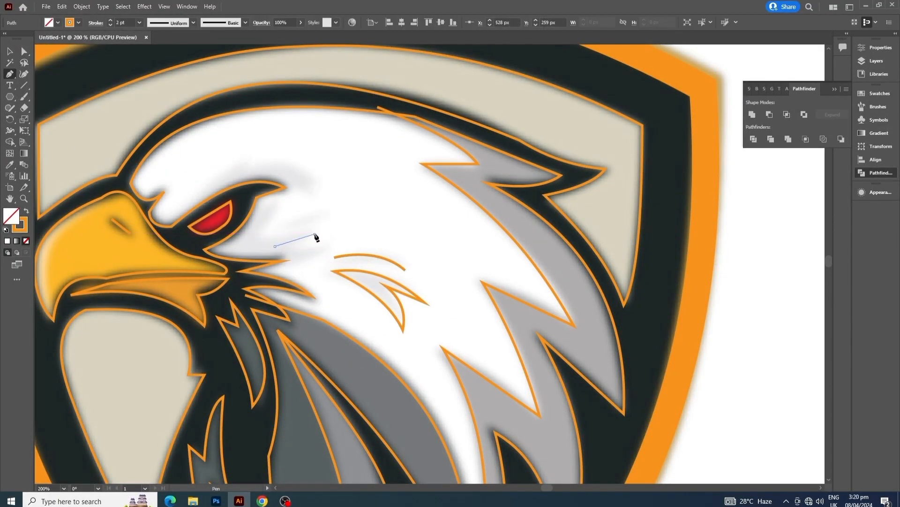
pyautogui.click(314, 233)
pyautogui.moveTo(322, 234); pyautogui.dragTo(329, 207)
pyautogui.keyDown('ctrl'); pyautogui.click(279, 223); pyautogui.keyUp('ctrl')
pyautogui.click(280, 224)
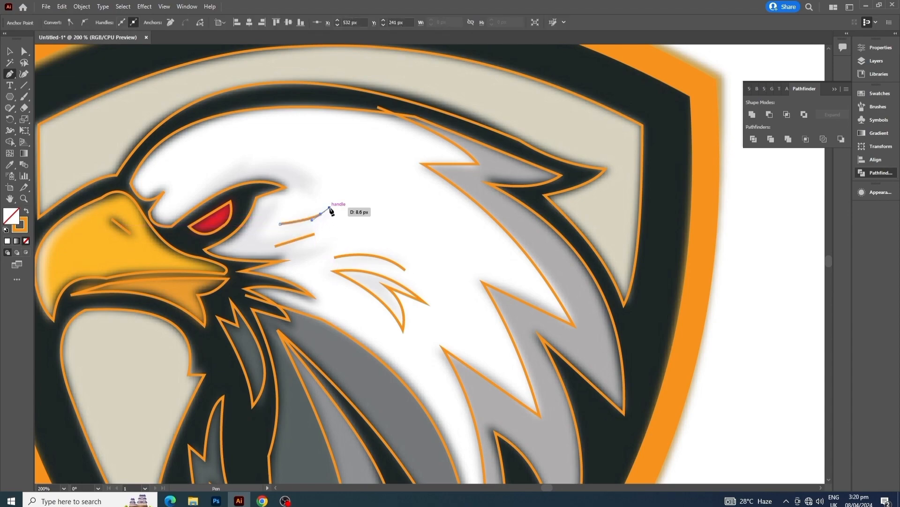
# - Draw a curved Pen stroke above the eye's rear corner and a slanted straight one just behind the eye
pyautogui.keyDown('ctrl'); pyautogui.click(264, 165); pyautogui.keyUp('ctrl')
pyautogui.click(265, 164)
pyautogui.moveTo(307, 191); pyautogui.dragTo(323, 216)
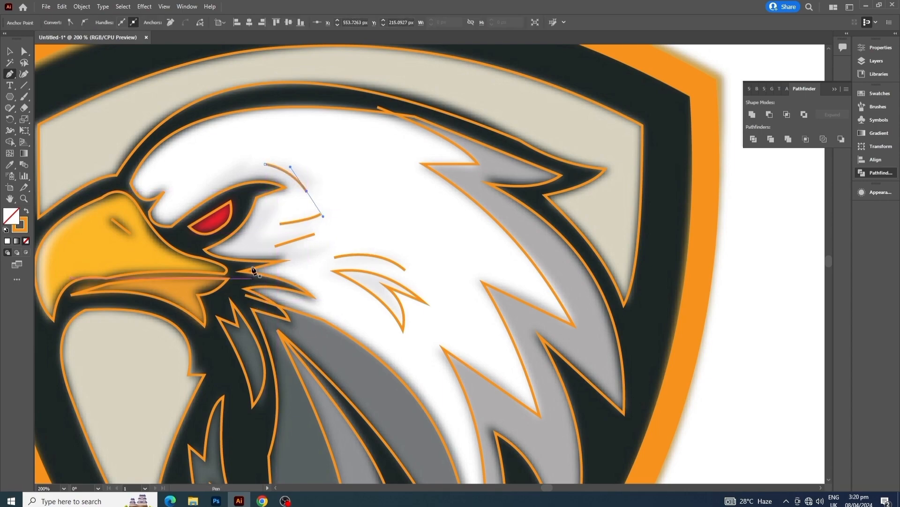
pyautogui.click(275, 202)
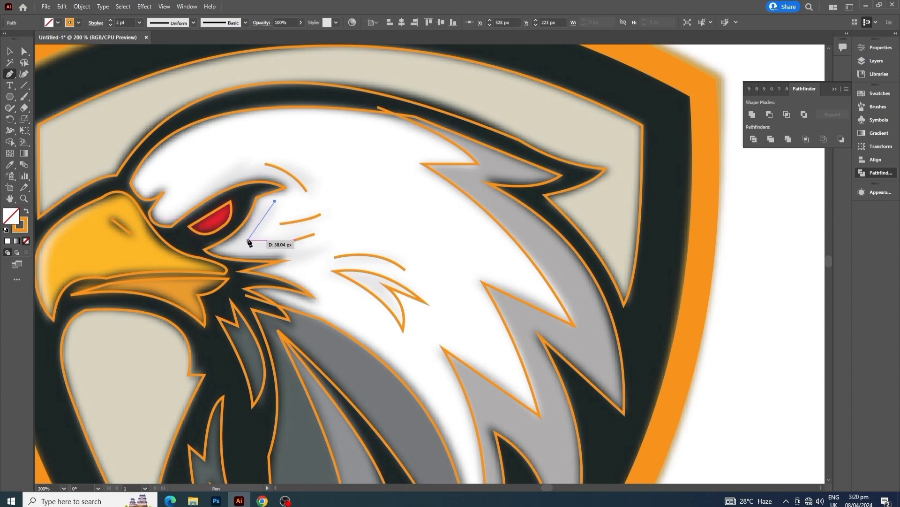
pyautogui.moveTo(247, 240); pyautogui.dragTo(290, 315)
pyautogui.press('Escape')
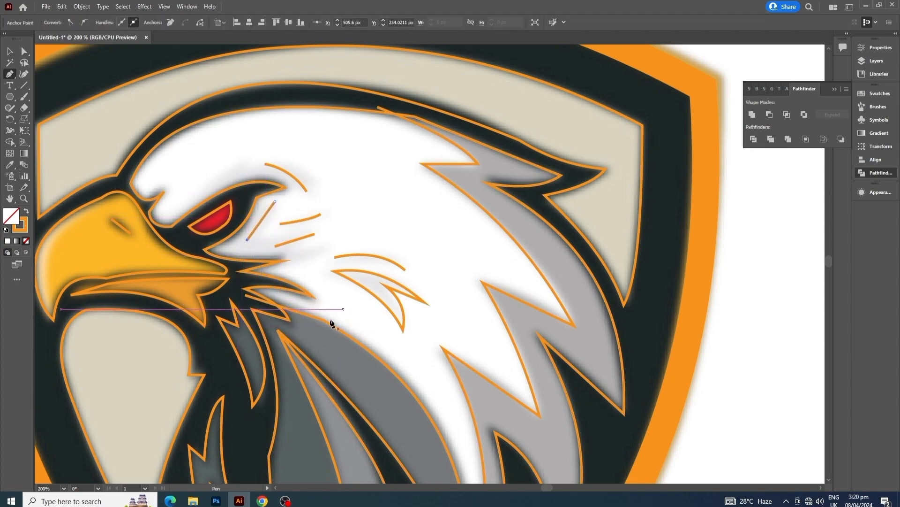
# - Select the overlapping head and feather outlines and cut them with the Shape Builder tool
pyautogui.press('alt')
pyautogui.scroll(-3, 315, 290)
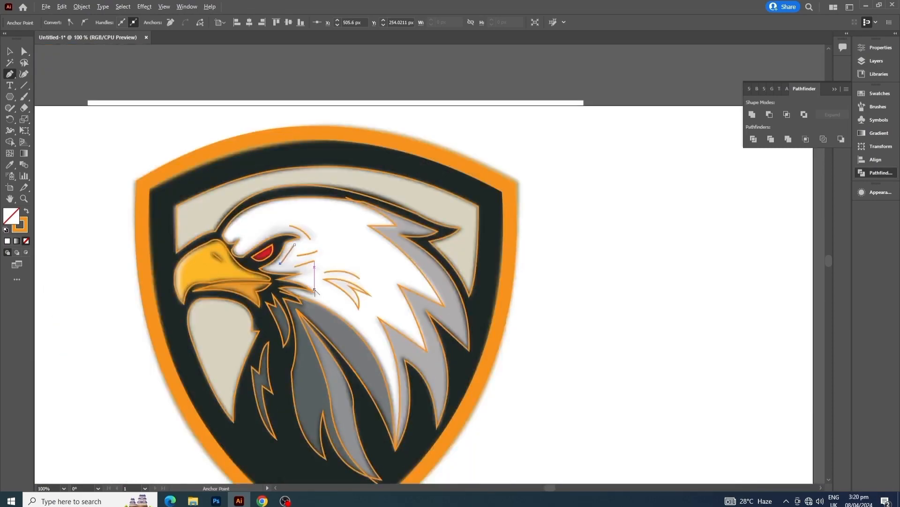
pyautogui.scroll(-1, 315, 290)
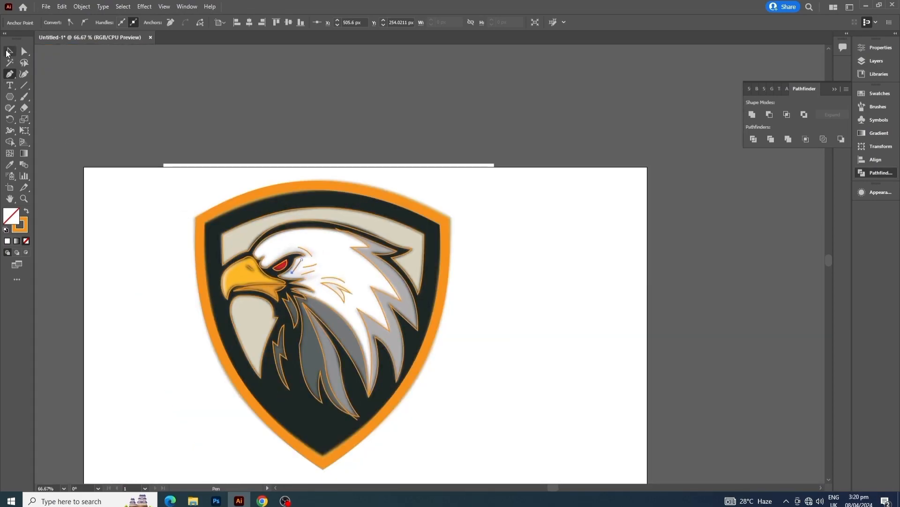
pyautogui.click(9, 52)
pyautogui.click(318, 173)
pyautogui.moveTo(137, 136); pyautogui.dragTo(455, 455)
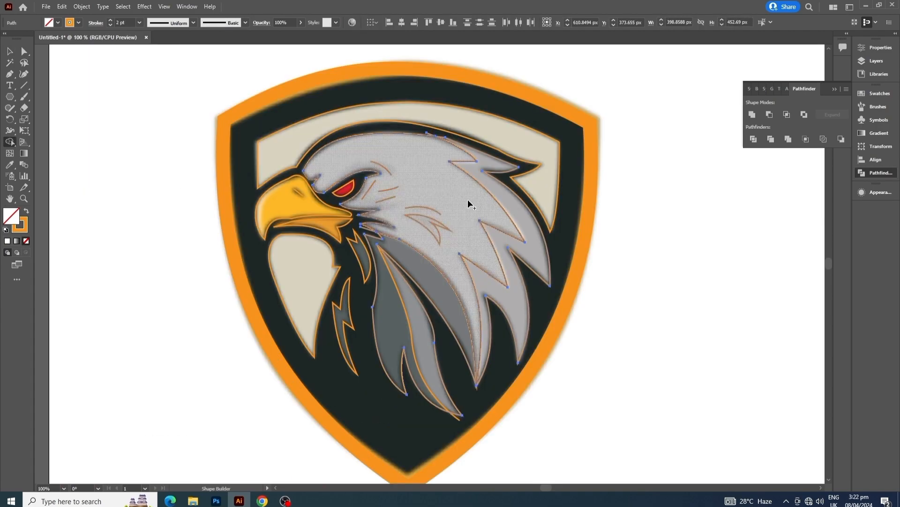
pyautogui.click(7, 53)
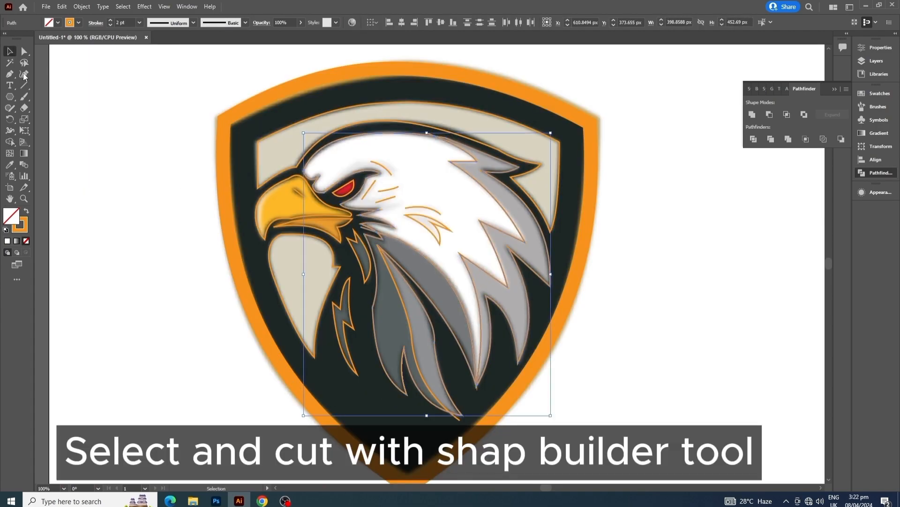
pyautogui.click(153, 280)
# - Select the lower neck feather outlines and cut their overlapping lines with the Shape Builder tool
pyautogui.click(413, 346)
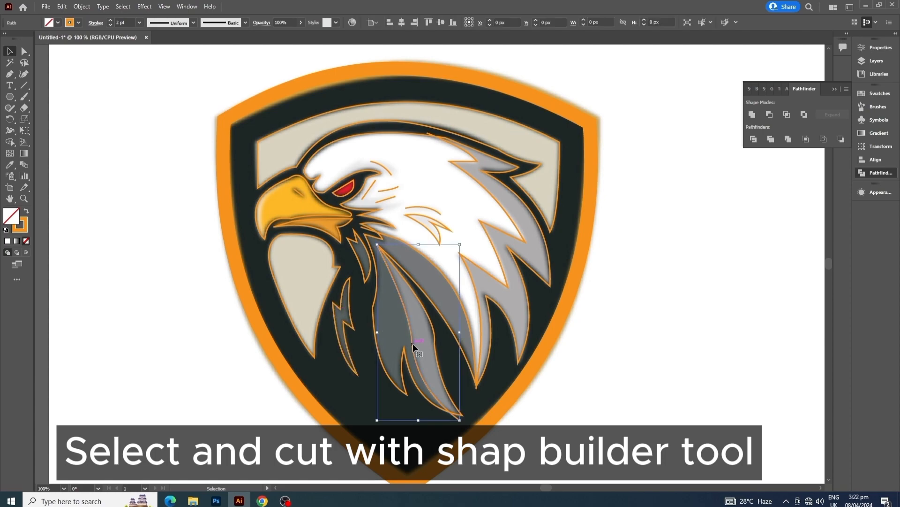
pyautogui.keyDown('shift'); pyautogui.click(434, 346); pyautogui.keyUp('shift')
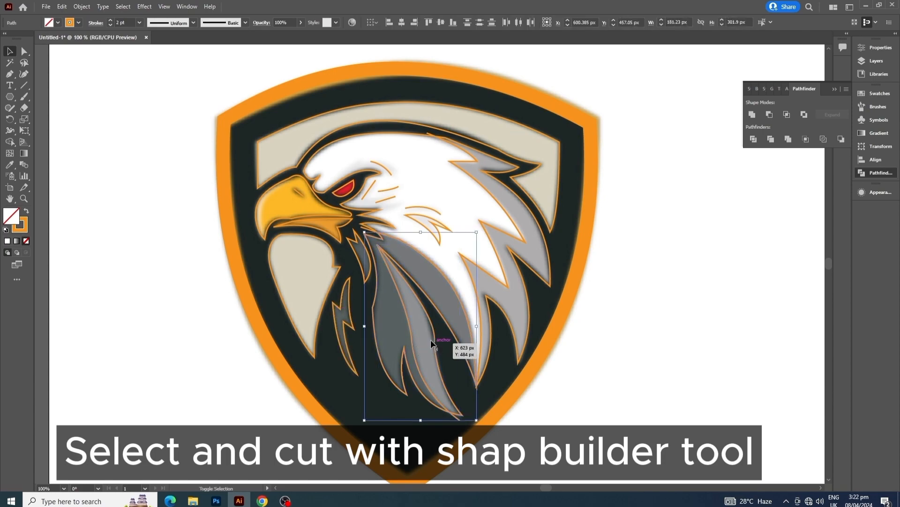
pyautogui.click(9, 142)
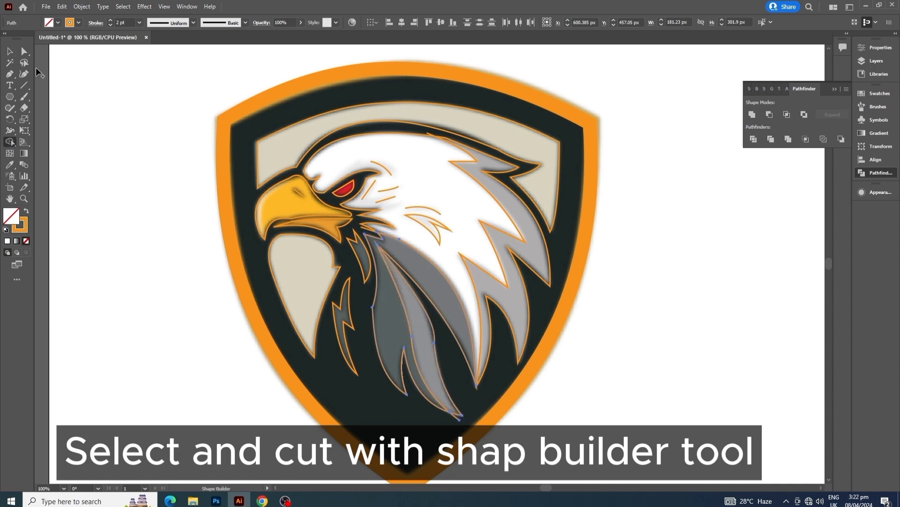
pyautogui.click(10, 51)
pyautogui.click(170, 234)
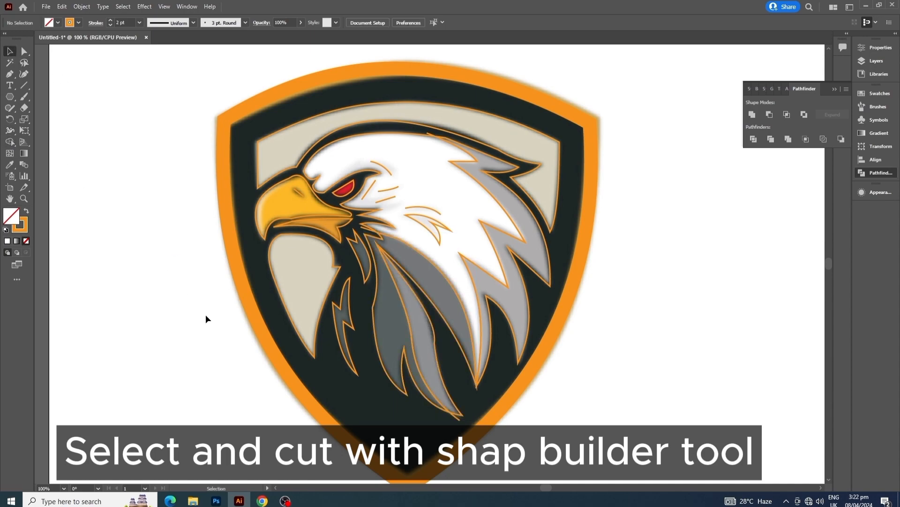
# - Delete the leftover line ends sticking out at the head's upper edge and the lowest feather tip
pyautogui.scroll(-1, 206, 317)
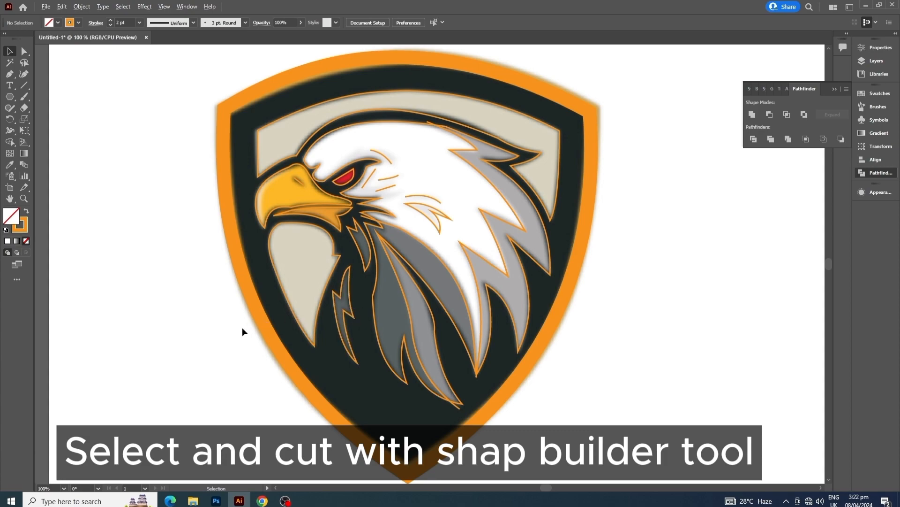
pyautogui.click(430, 121)
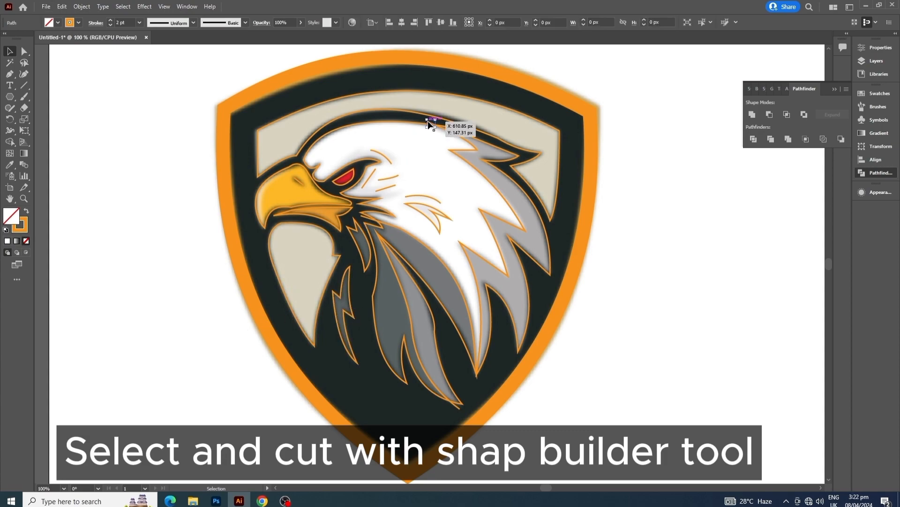
pyautogui.press('Delete')
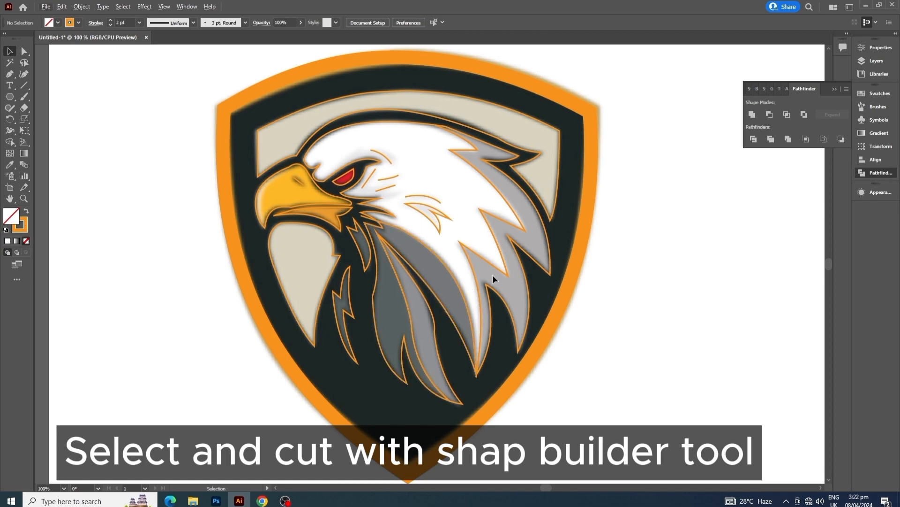
# - Set the five open shading strokes around the eye and cheek to 5 pt with the triangular tapered width profile
pyautogui.scroll(1, 472, 255)
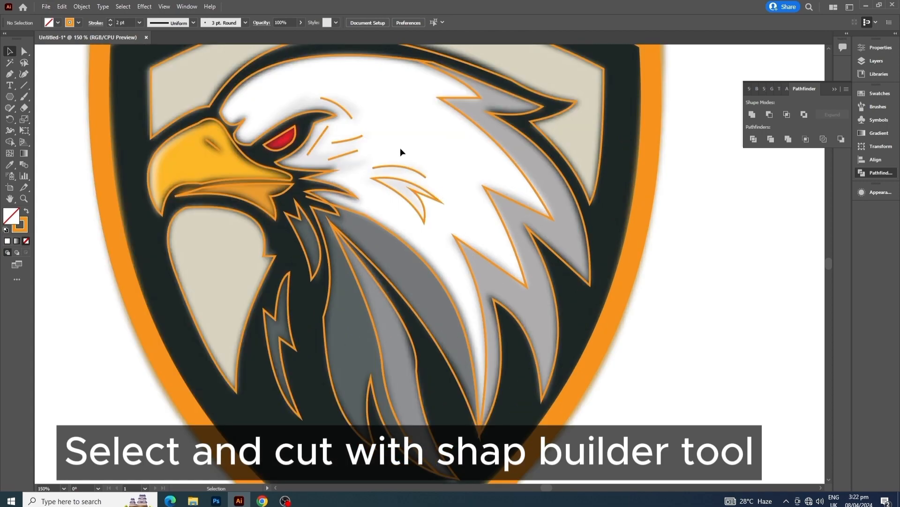
pyautogui.moveTo(348, 149); pyautogui.dragTo(343, 167)
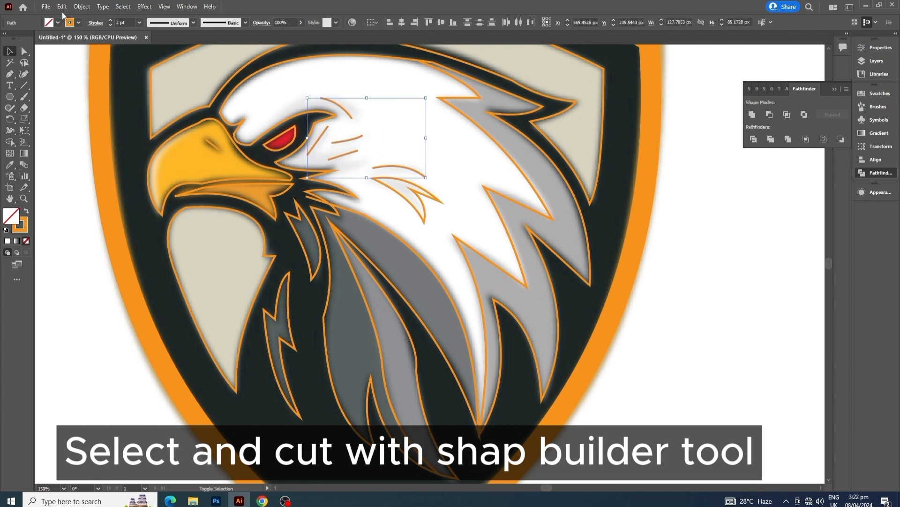
pyautogui.click(129, 22)
pyautogui.press('Up')
pyautogui.press('Up')
pyautogui.press('Up')
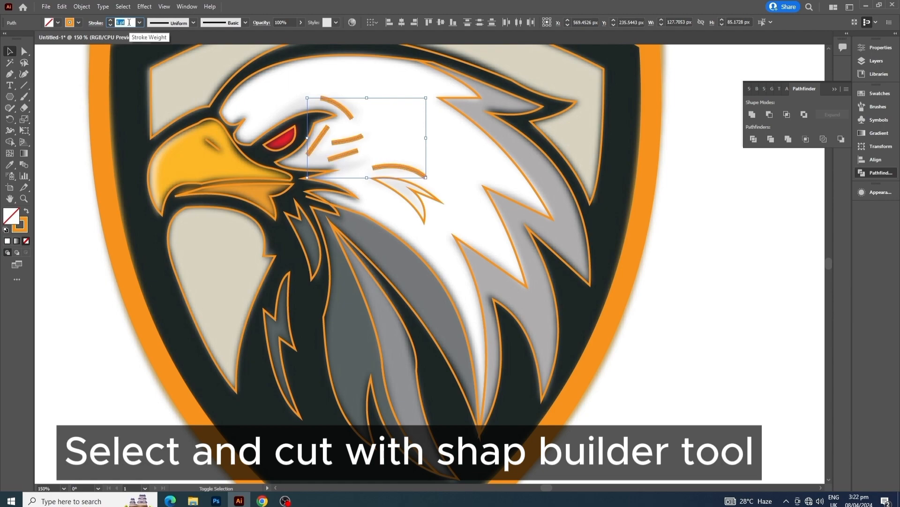
pyautogui.click(193, 23)
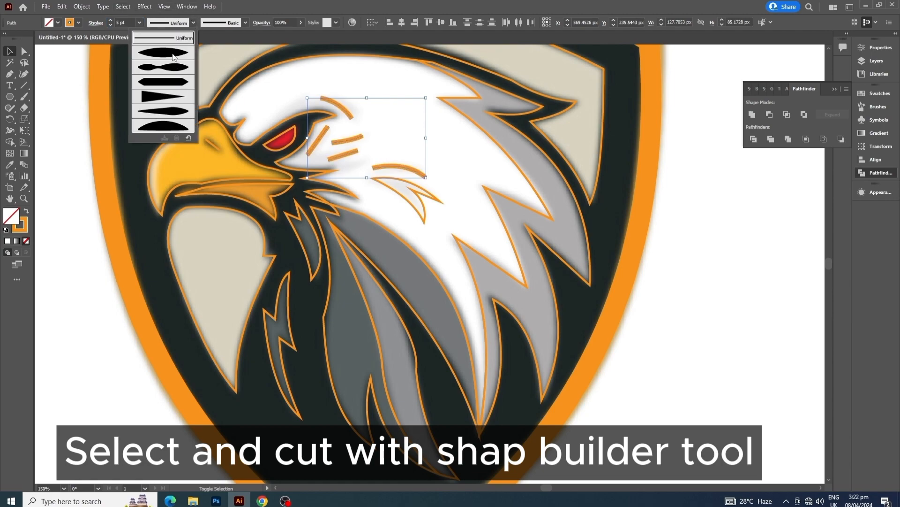
pyautogui.click(162, 96)
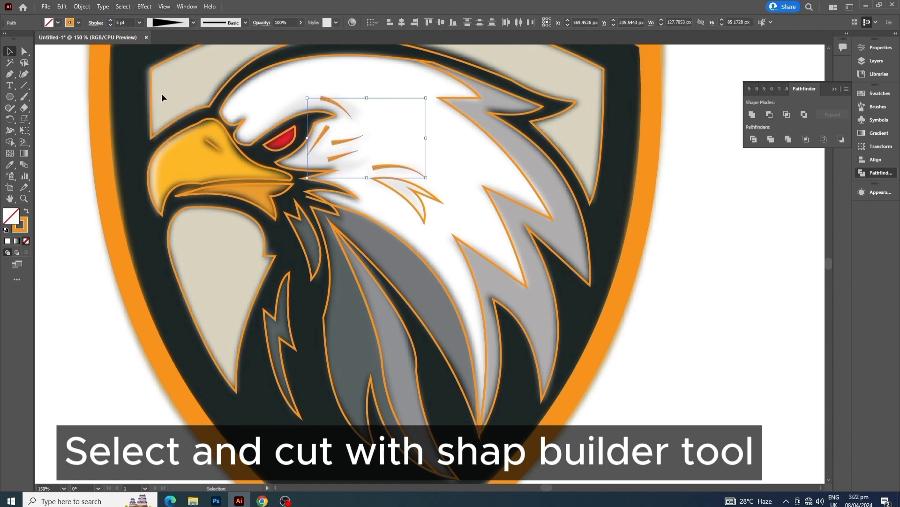
pyautogui.click(77, 196)
# - Reflect the slanted stroke behind the eye across the vertical axis and rotate it back to its original slant
pyautogui.click(324, 134)
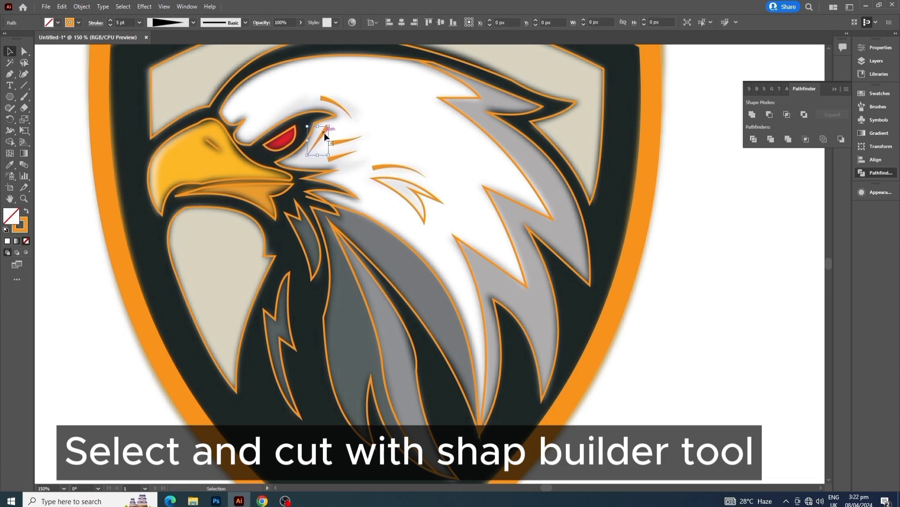
pyautogui.rightClick(325, 133)
pyautogui.moveTo(369, 310)
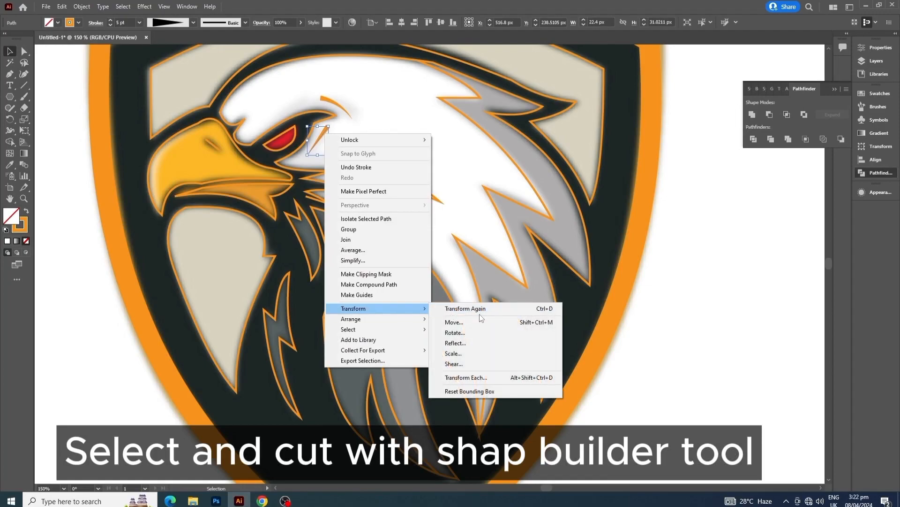
pyautogui.click(469, 341)
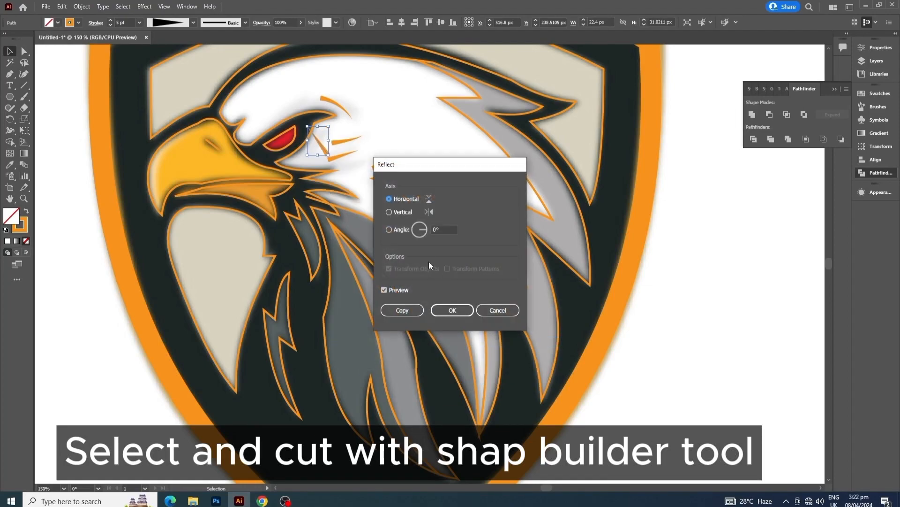
pyautogui.click(389, 212)
pyautogui.click(452, 307)
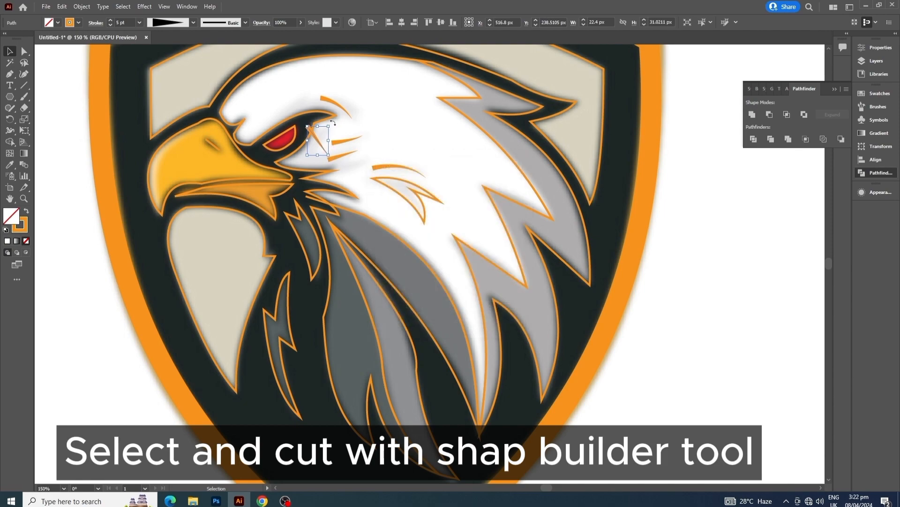
pyautogui.moveTo(333, 123)
pyautogui.mouseDown()
pyautogui.moveTo(321, 113)
pyautogui.moveTo(285, 127)
pyautogui.mouseUp()
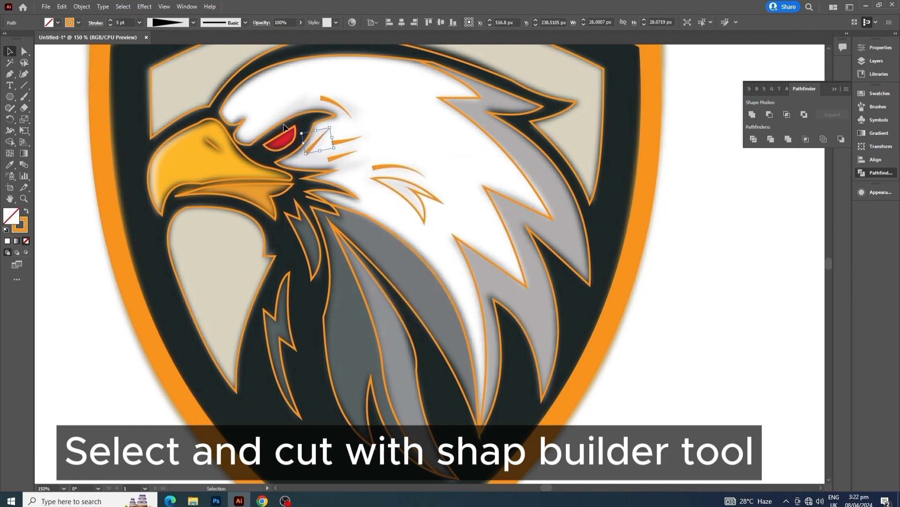
pyautogui.click(64, 182)
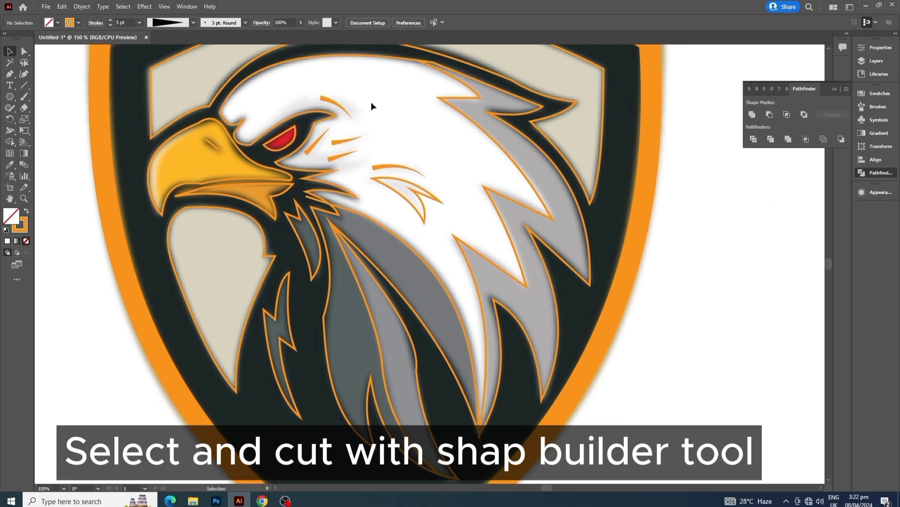
# - Recolour the five tapered shading strokes grey, R=179 G=179 B=179
pyautogui.moveTo(372, 96); pyautogui.dragTo(344, 168)
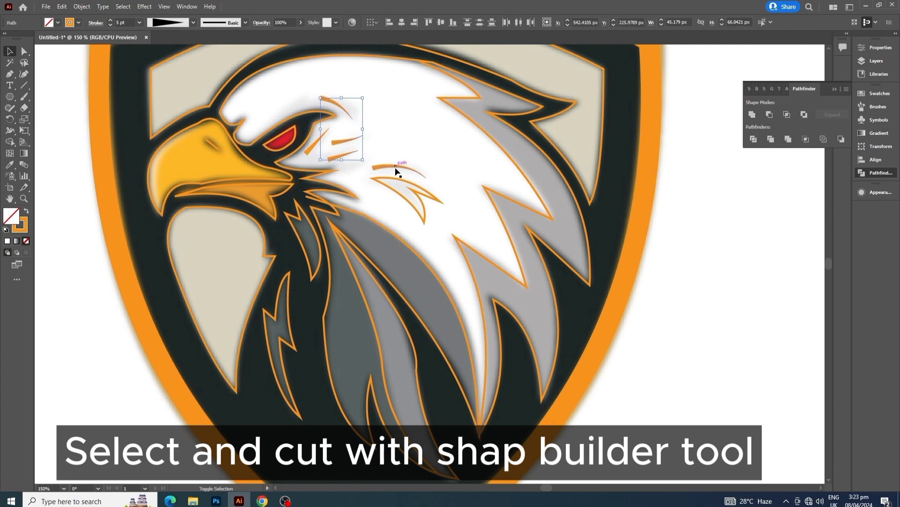
pyautogui.keyDown('shift'); pyautogui.click(314, 149); pyautogui.keyUp('shift')
pyautogui.keyDown('shift'); pyautogui.click(382, 167); pyautogui.keyUp('shift')
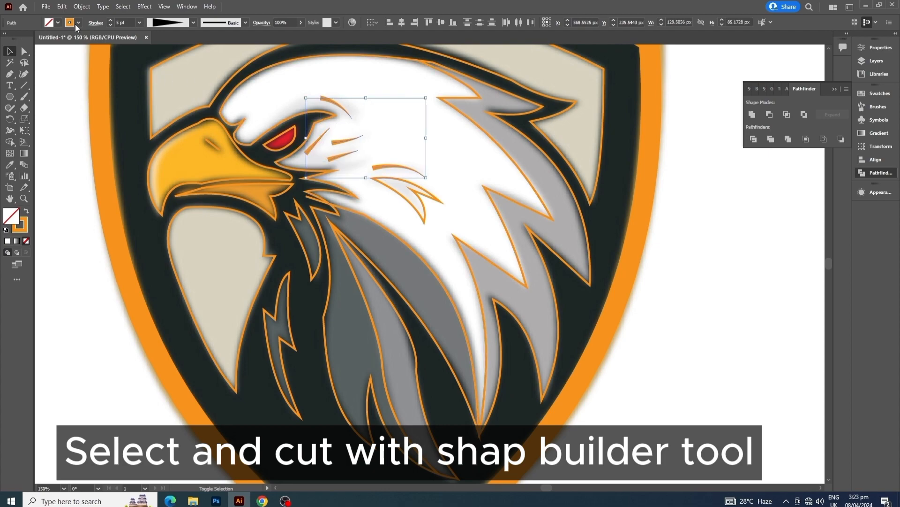
pyautogui.click(80, 23)
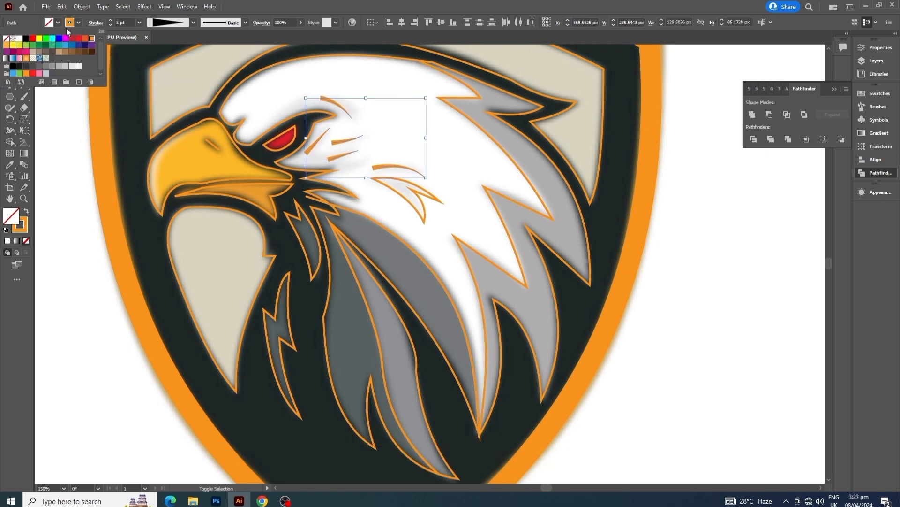
pyautogui.click(59, 67)
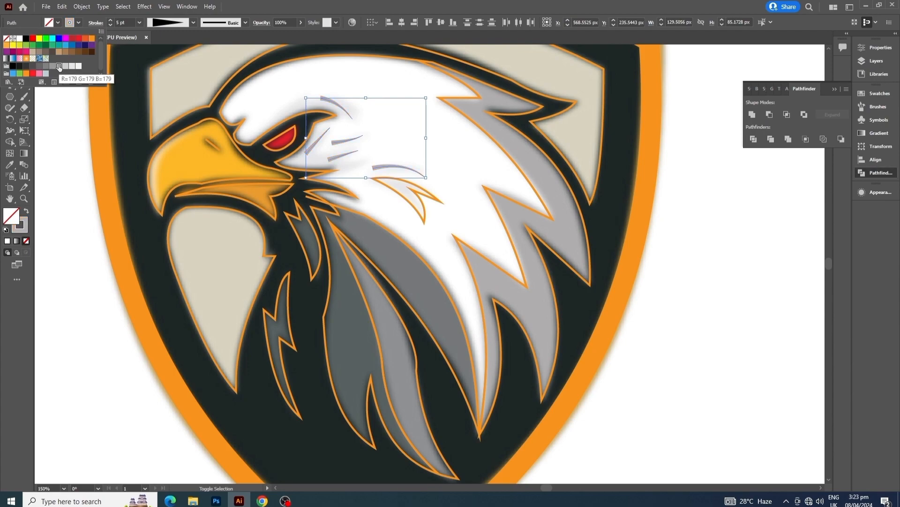
pyautogui.click(78, 156)
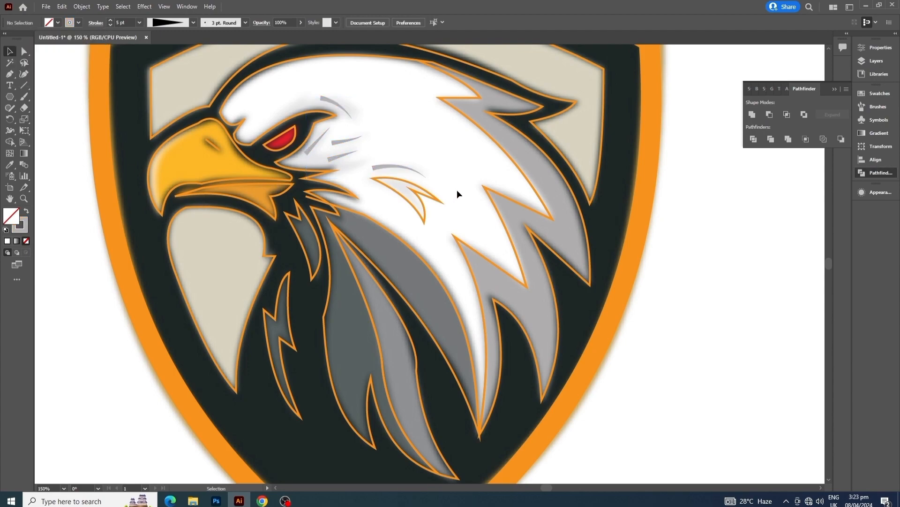
# - Fill the jagged rear feather shape along the back of the head with a light grey swatch
pyautogui.click(580, 212)
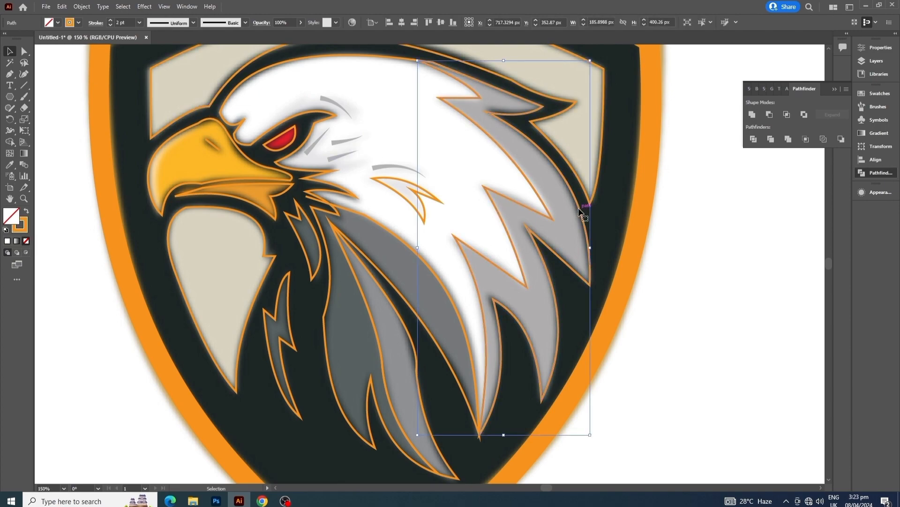
pyautogui.click(58, 22)
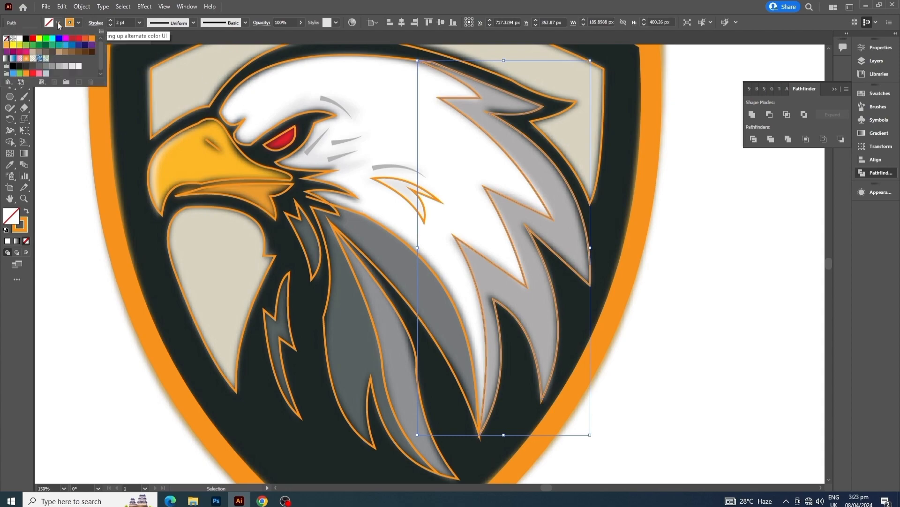
pyautogui.click(59, 66)
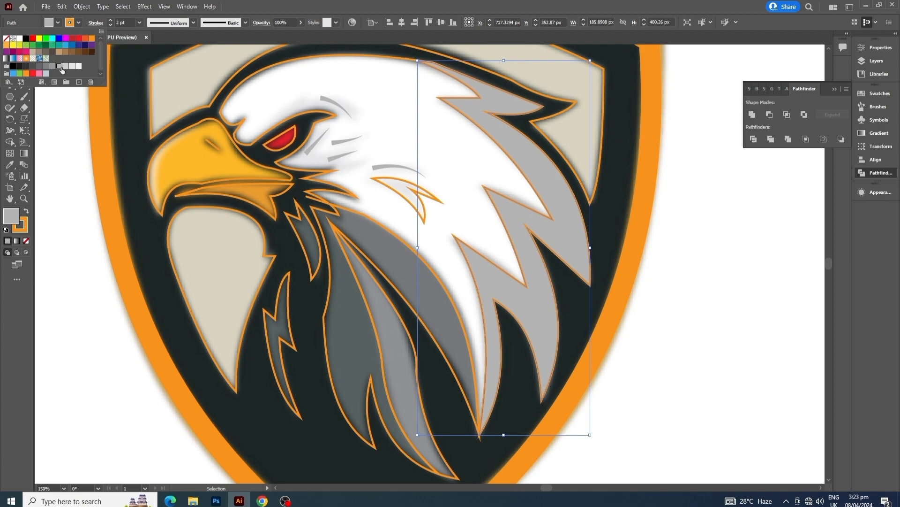
pyautogui.click(52, 66)
pyautogui.click(58, 66)
pyautogui.click(713, 297)
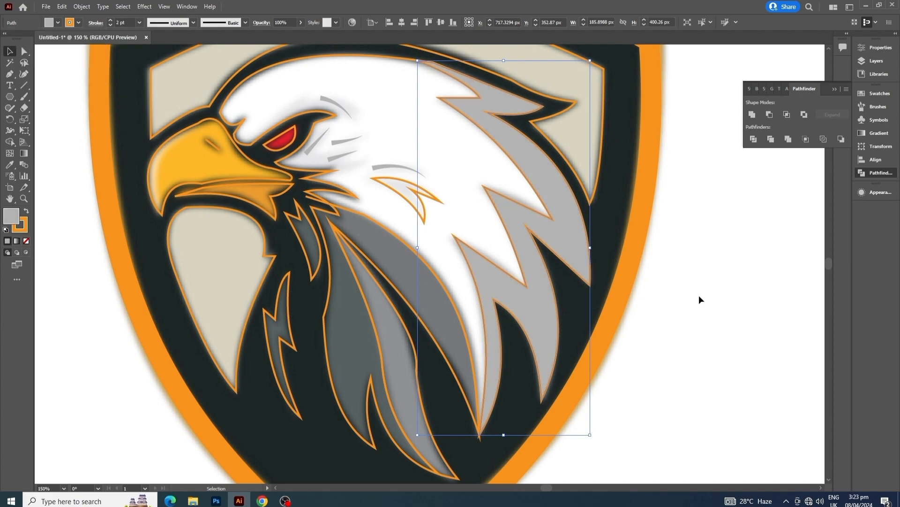
pyautogui.click(698, 296)
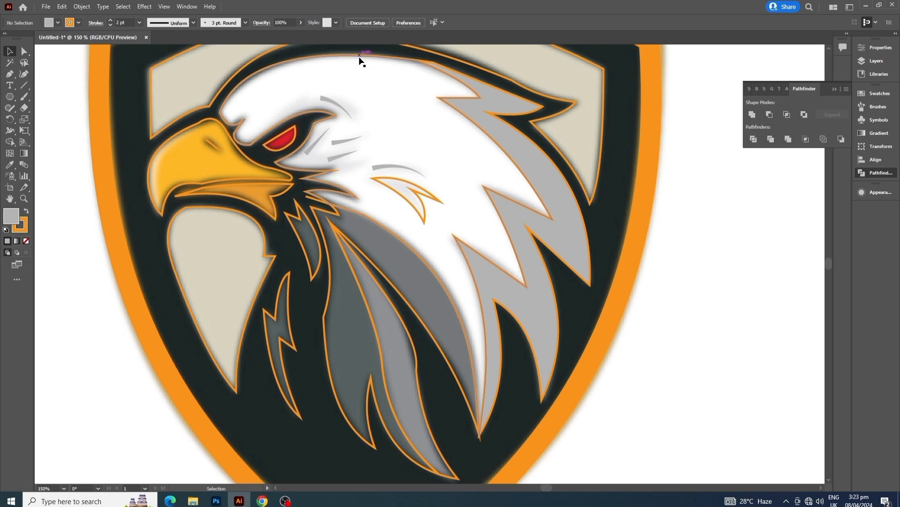
pyautogui.press('i')
pyautogui.click(395, 104)
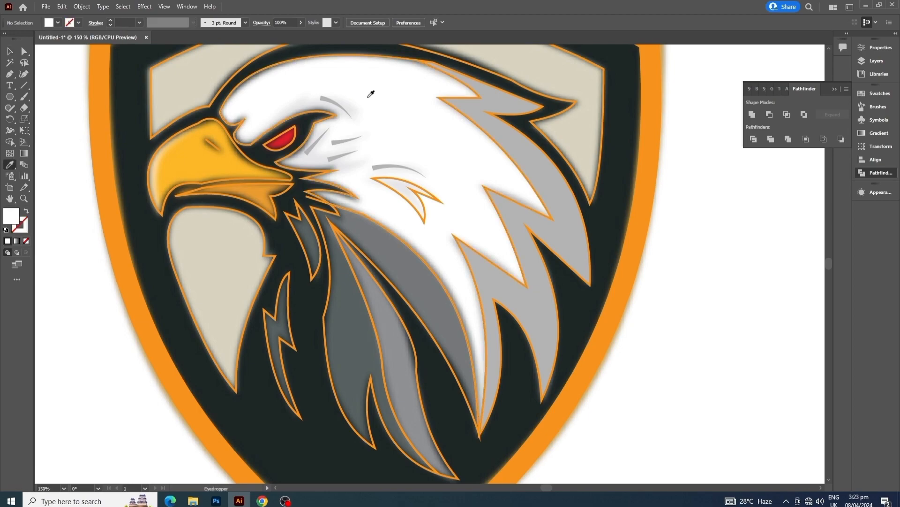
pyautogui.click(59, 22)
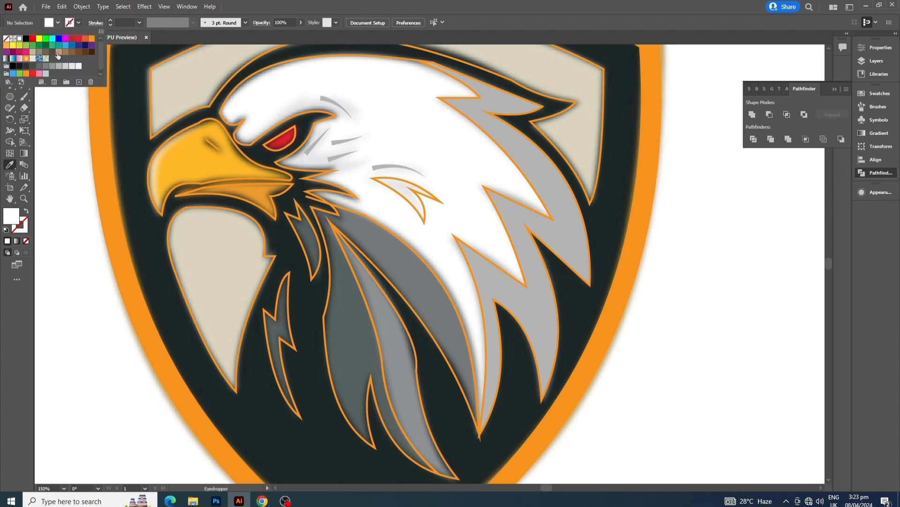
pyautogui.click(71, 142)
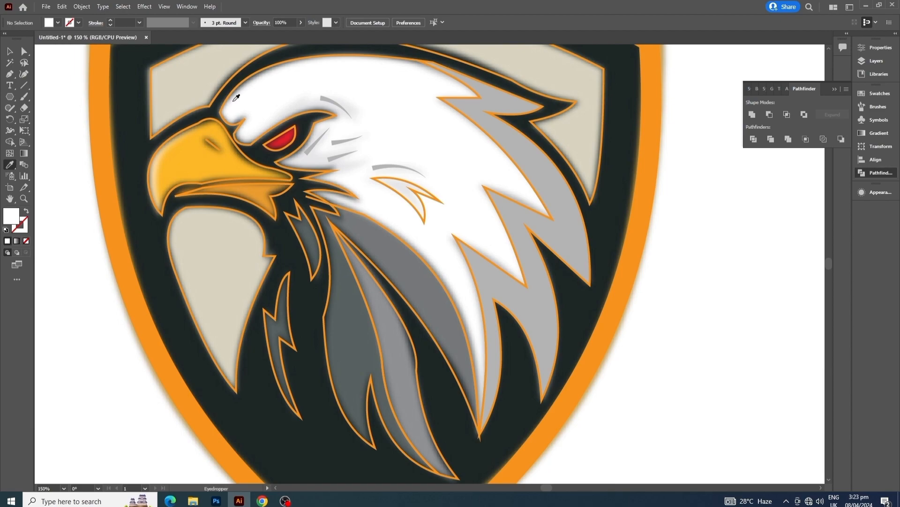
# - Fill the main eagle head shape with white, keeping its orange outline
pyautogui.press('v')
pyautogui.click(242, 86)
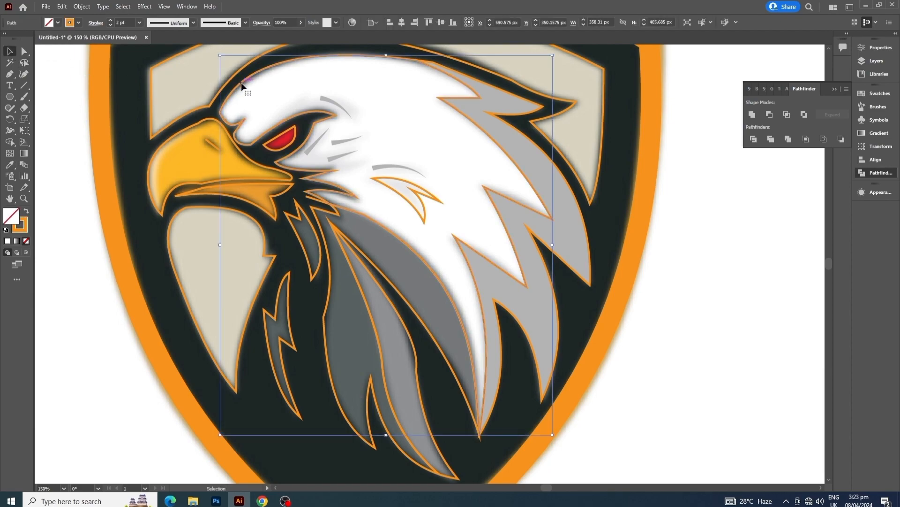
pyautogui.click(57, 21)
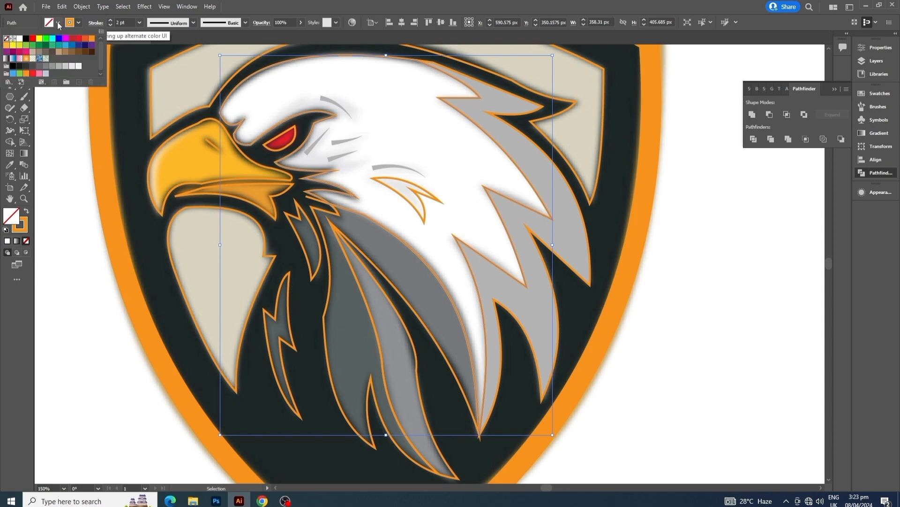
pyautogui.click(20, 39)
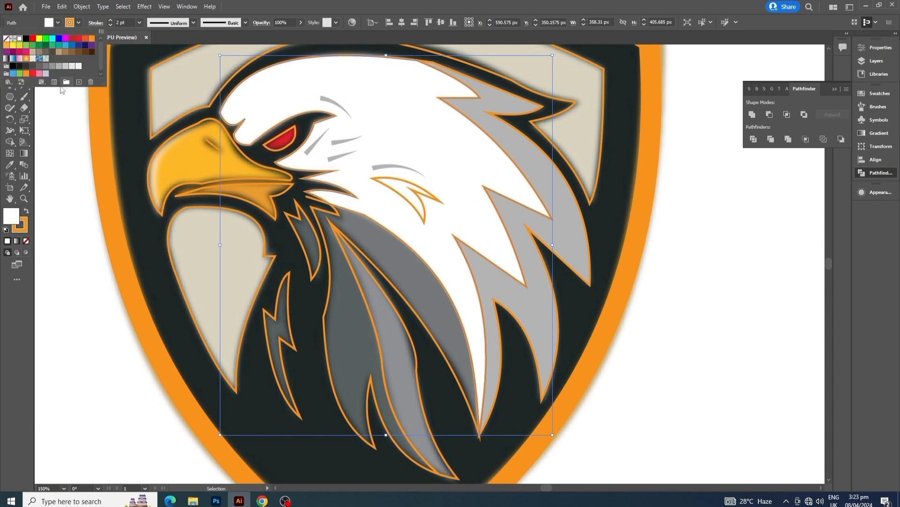
pyautogui.click(54, 198)
pyautogui.click(72, 195)
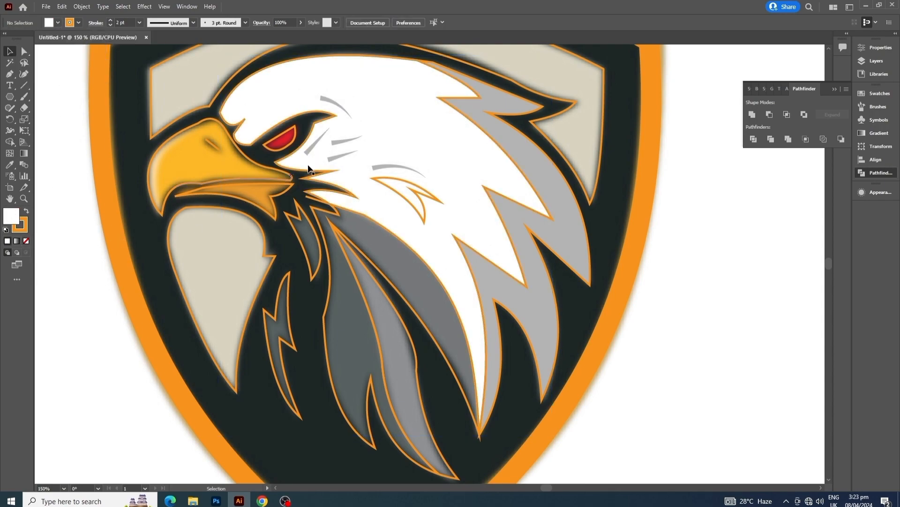
# - Fill the forked cheek shape with the grey of the tapered shading stroke above it and leave it without an outline
pyautogui.click(406, 182)
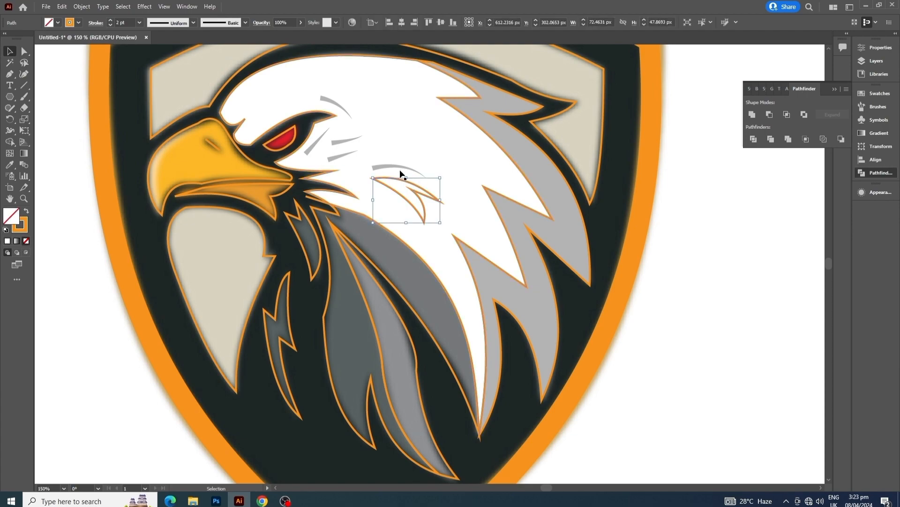
pyautogui.press('i')
pyautogui.click(386, 165)
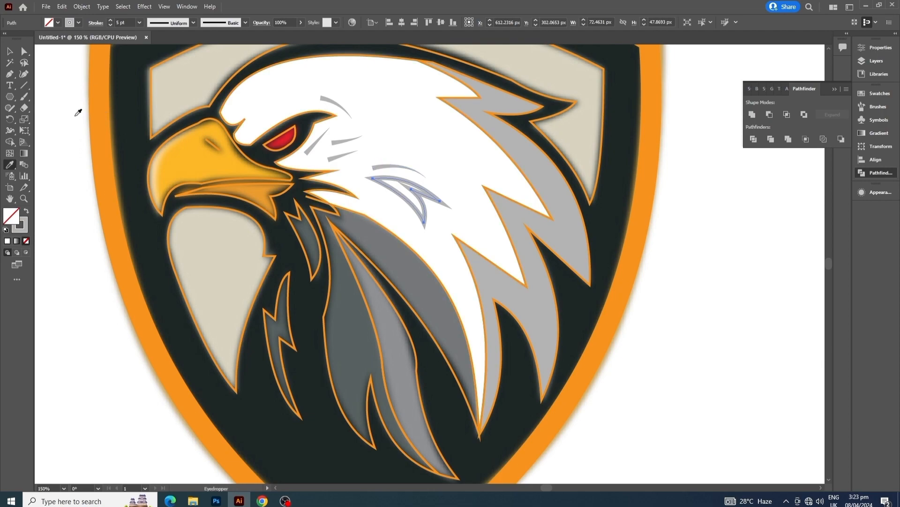
pyautogui.click(26, 211)
pyautogui.click(10, 51)
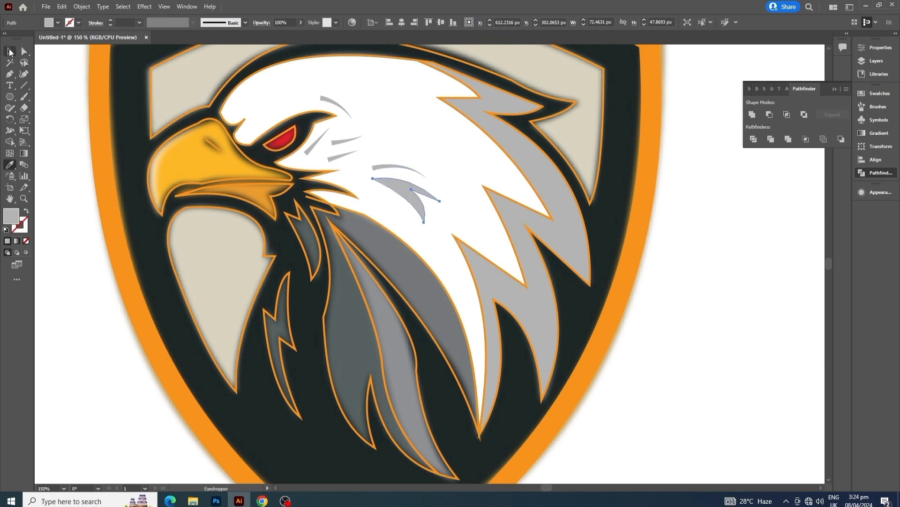
pyautogui.click(82, 188)
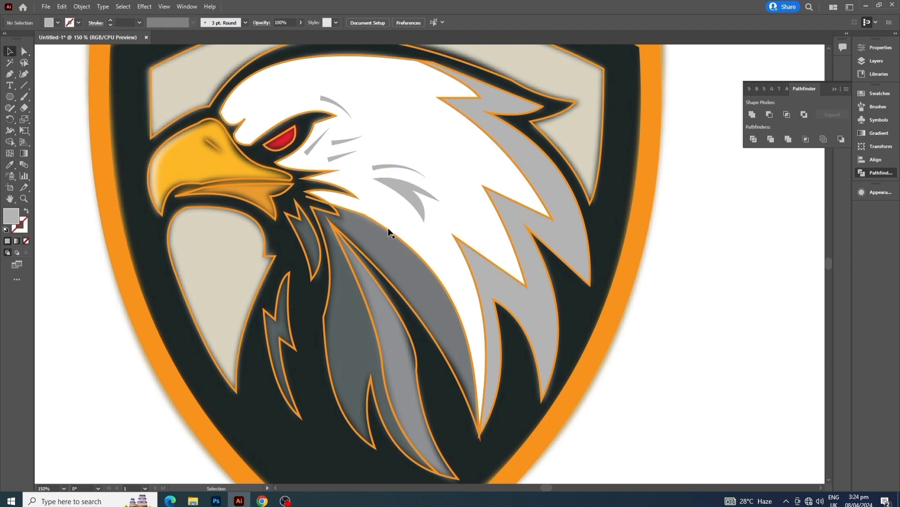
# - Fill the large neck feather shape below the head with the dark slate grey sampled from the reference image, without an outline
pyautogui.scroll(-3, 406, 223)
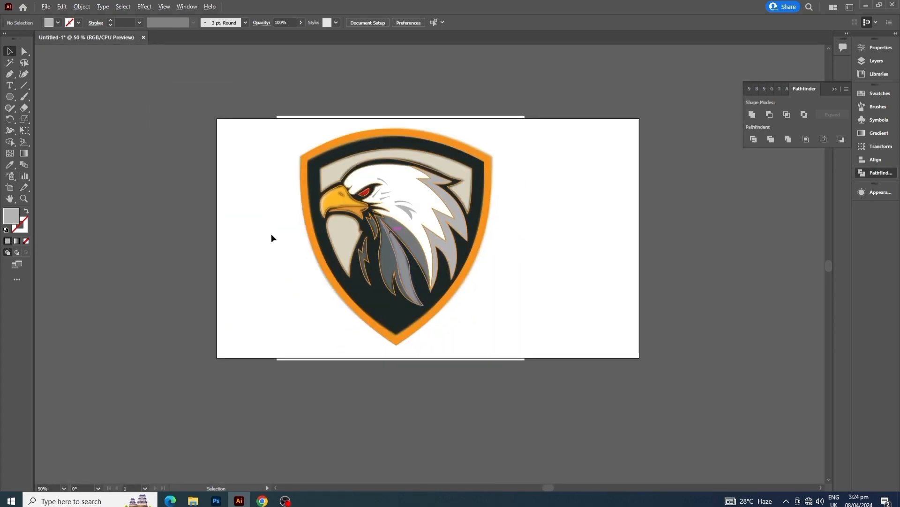
pyautogui.scroll(2, 353, 271)
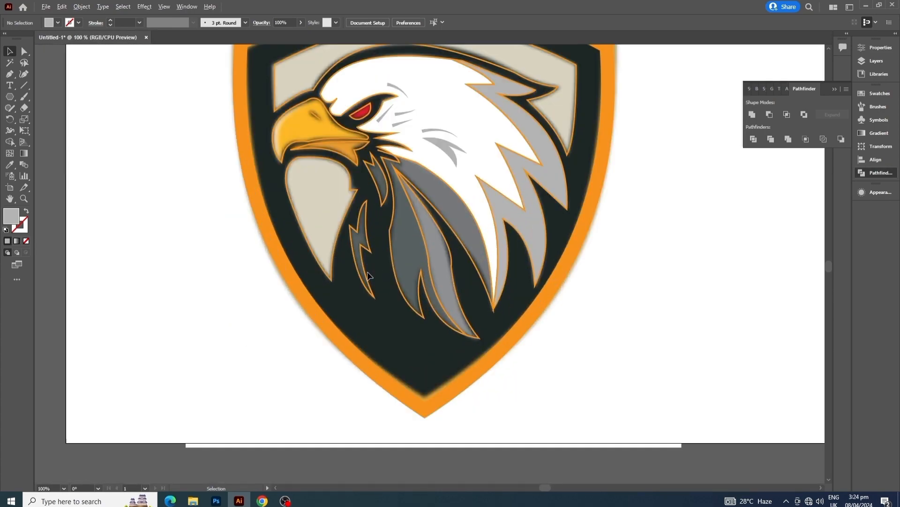
pyautogui.scroll(-1, 401, 234)
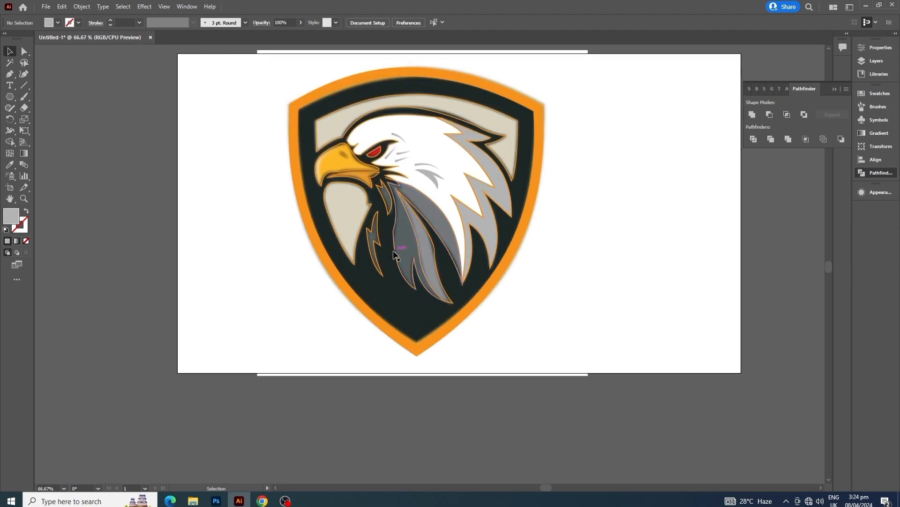
pyautogui.click(394, 255)
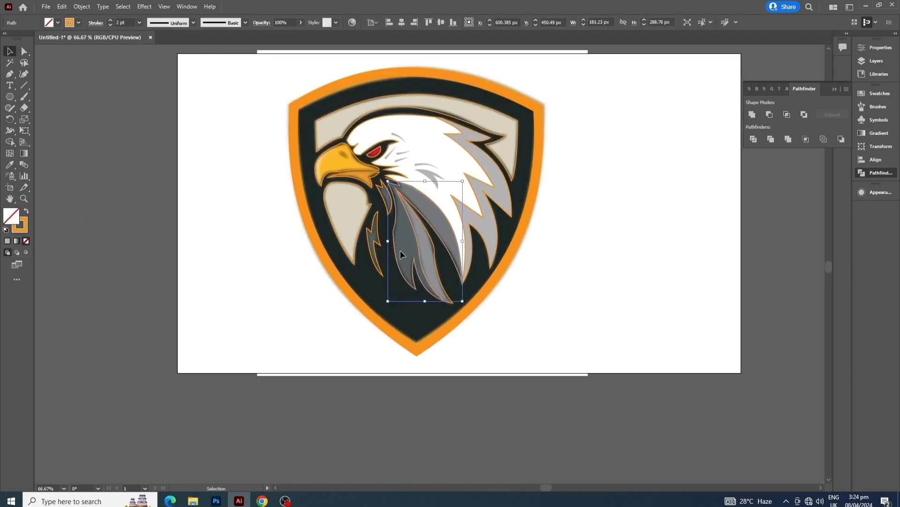
pyautogui.press('i')
pyautogui.click(405, 238)
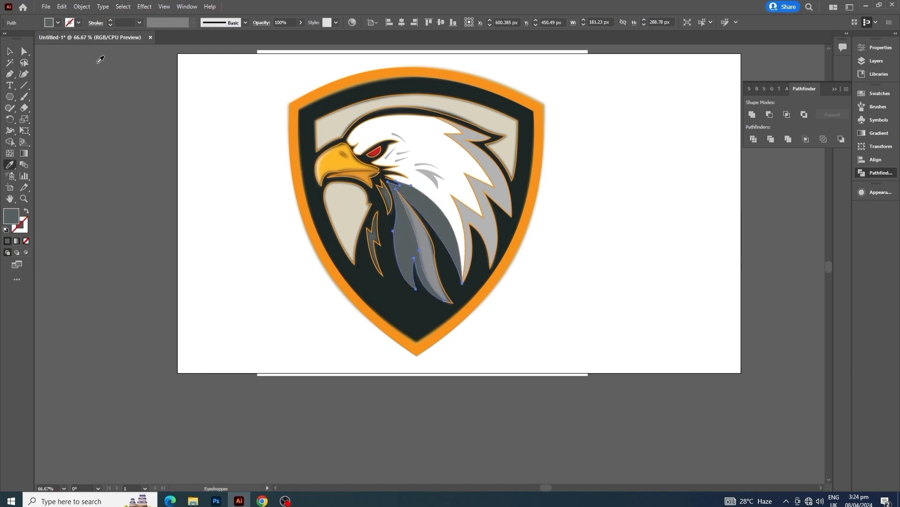
pyautogui.click(11, 50)
pyautogui.click(130, 187)
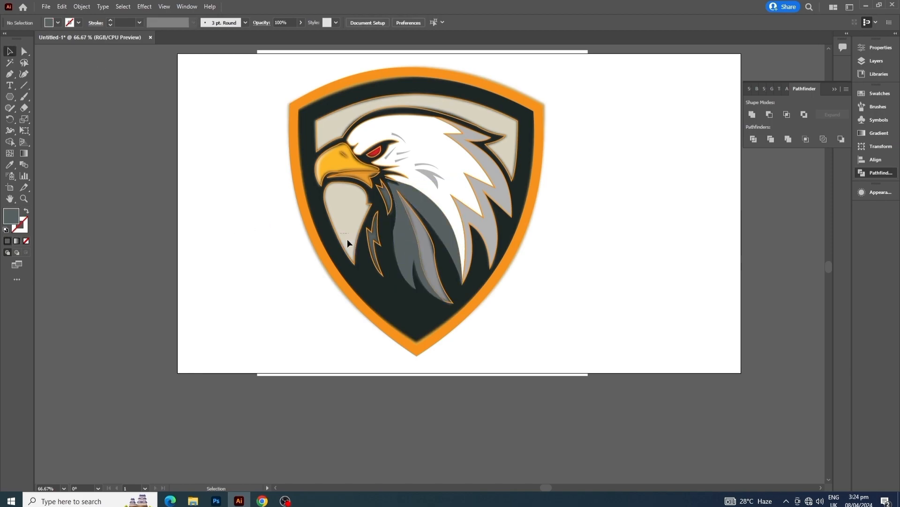
# - Fill the two small throat feathers with the dark slate grey sampled from the reference image, without outlines
pyautogui.scroll(1, 383, 231)
pyautogui.moveTo(380, 227); pyautogui.dragTo(373, 169)
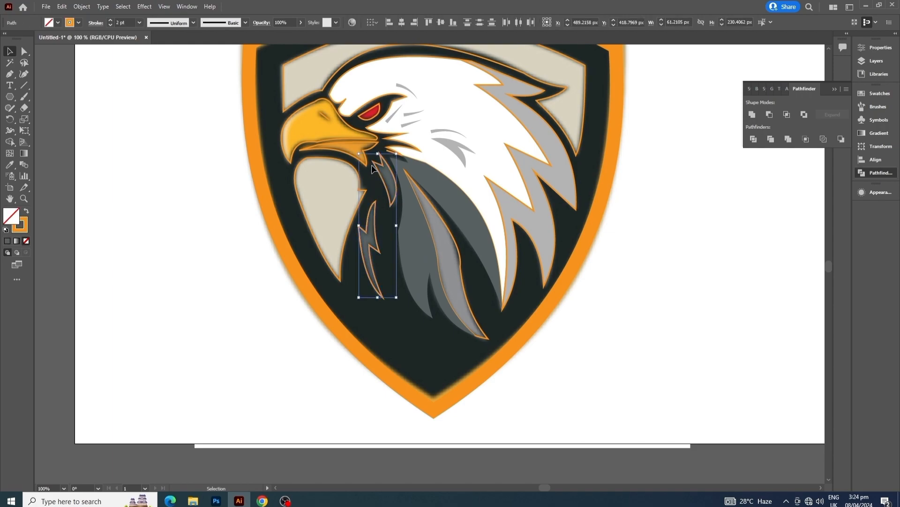
pyautogui.press('i')
pyautogui.click(388, 183)
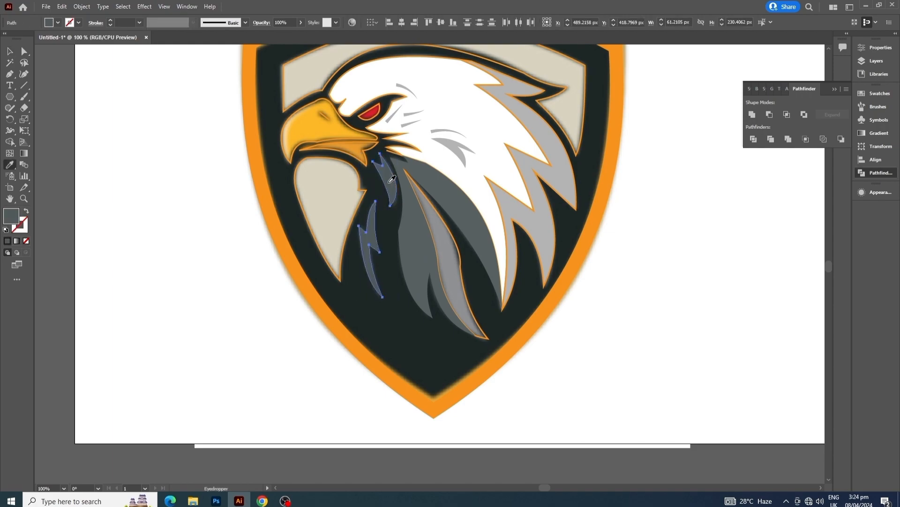
pyautogui.click(10, 51)
pyautogui.click(157, 222)
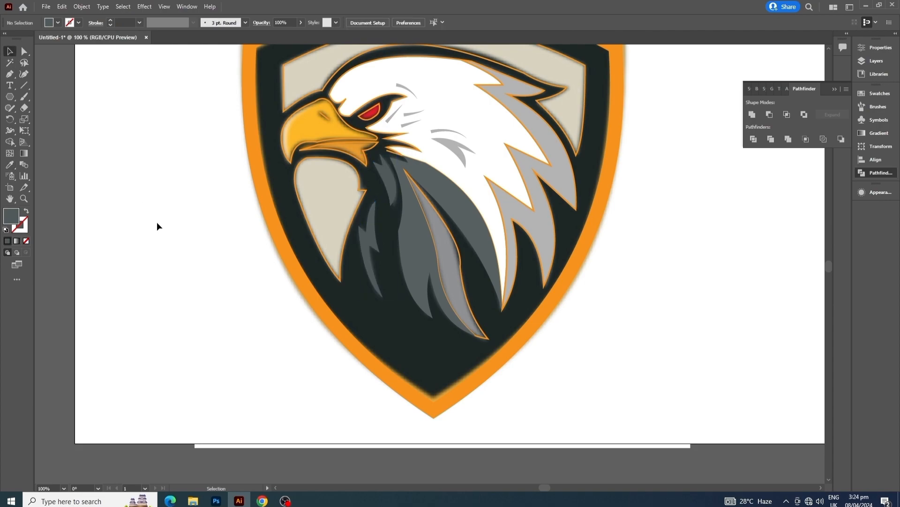
# - Fill the pointed shape below the beak with the white fill and orange outline copied from the head
pyautogui.click(335, 276)
pyautogui.press('i')
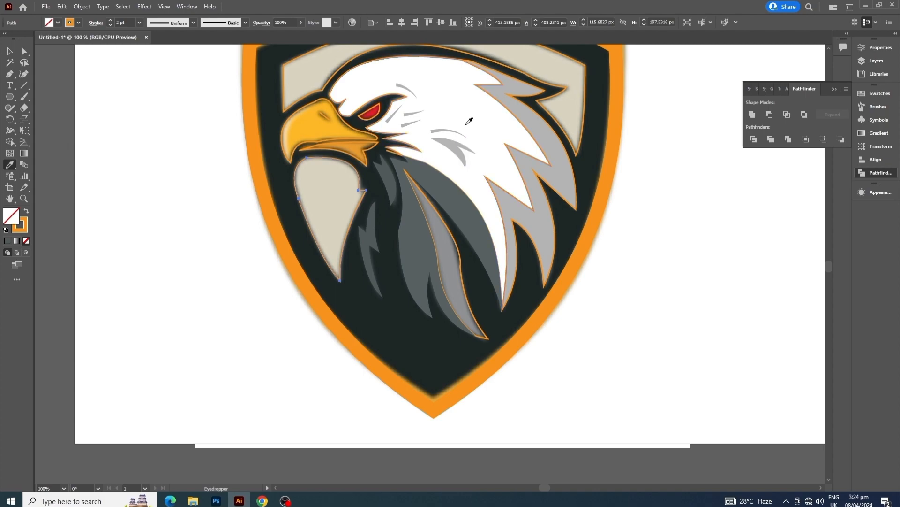
pyautogui.click(467, 123)
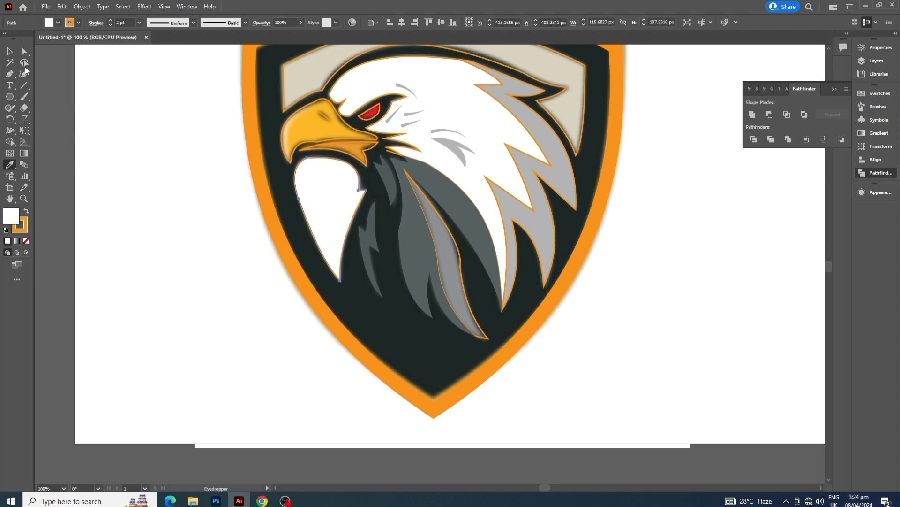
pyautogui.click(10, 51)
pyautogui.click(201, 227)
# - Fill the background band behind the top of the head with the beige sampled from the reference image, without an outline
pyautogui.scroll(3, 210, 229)
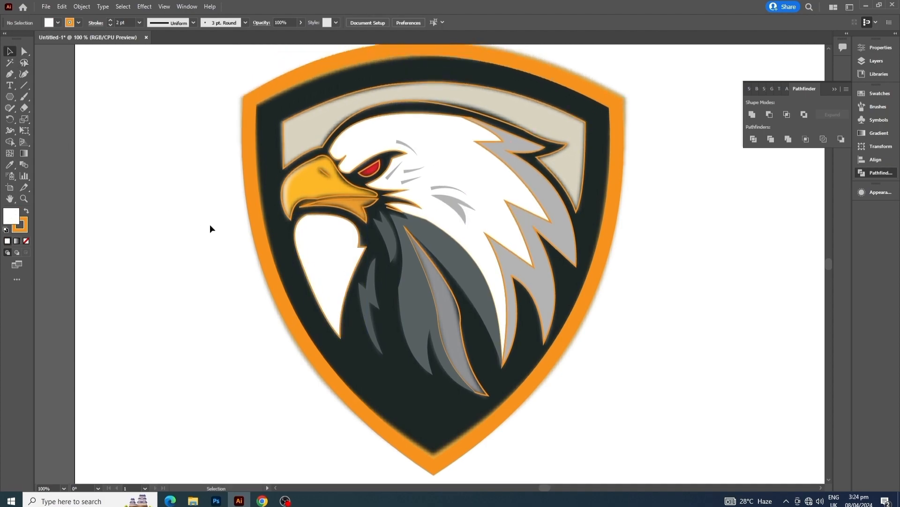
pyautogui.click(283, 136)
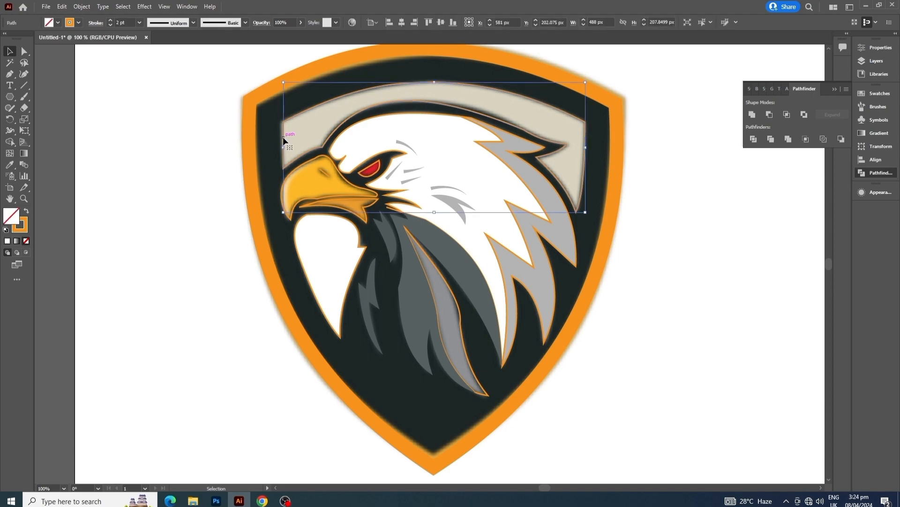
pyautogui.press('i')
pyautogui.click(327, 116)
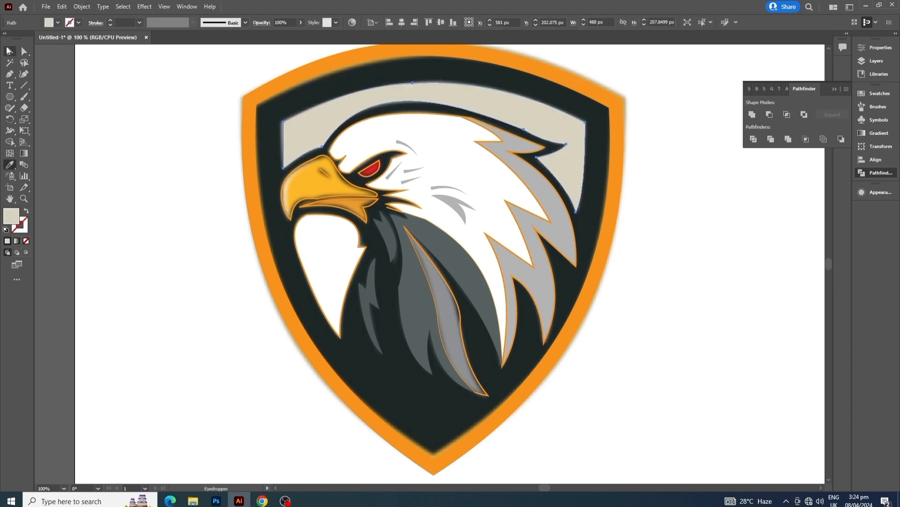
pyautogui.click(7, 50)
pyautogui.click(148, 193)
# - Fill the eye shape with the red sampled from the reference image, without an outline
pyautogui.scroll(1, 393, 168)
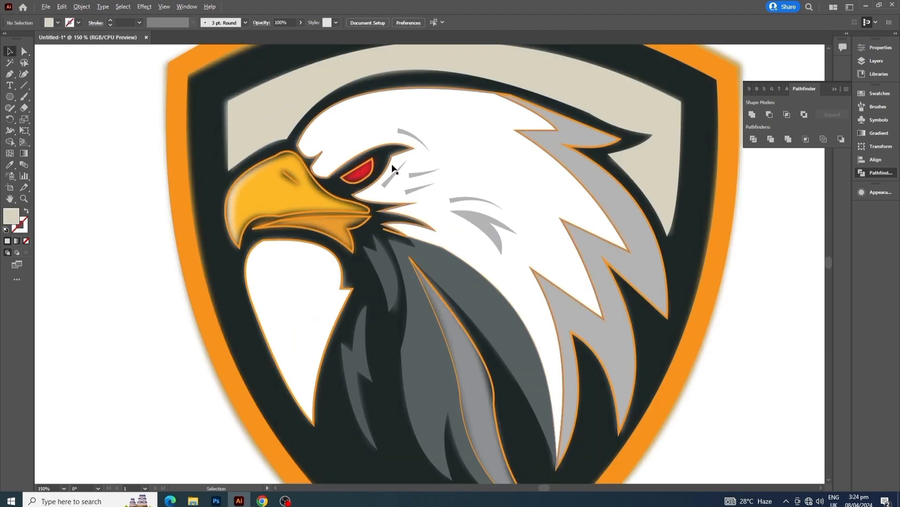
pyautogui.scroll(1, 394, 167)
pyautogui.click(373, 170)
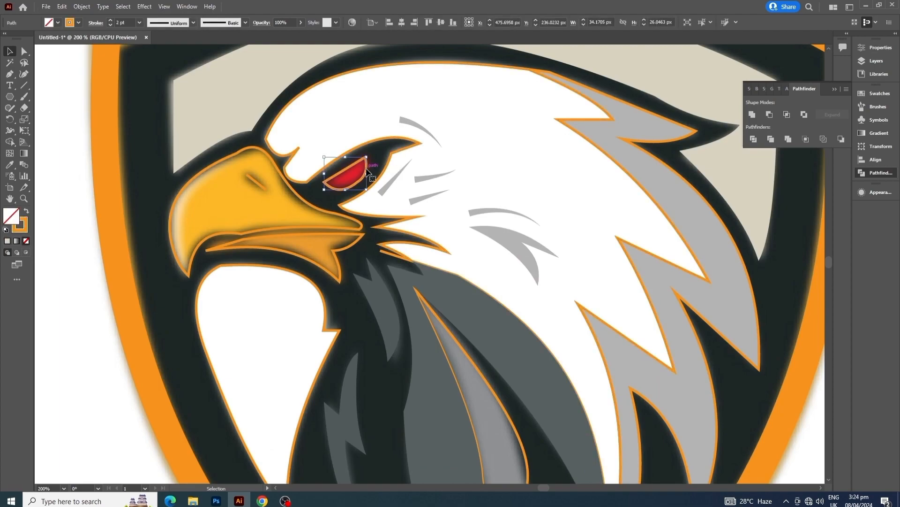
pyautogui.press('i')
pyautogui.click(361, 170)
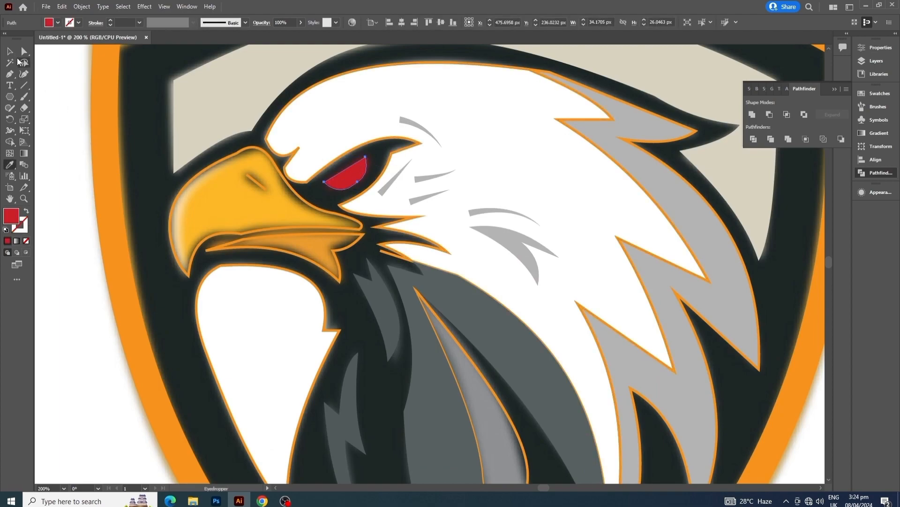
pyautogui.click(9, 51)
pyautogui.click(91, 198)
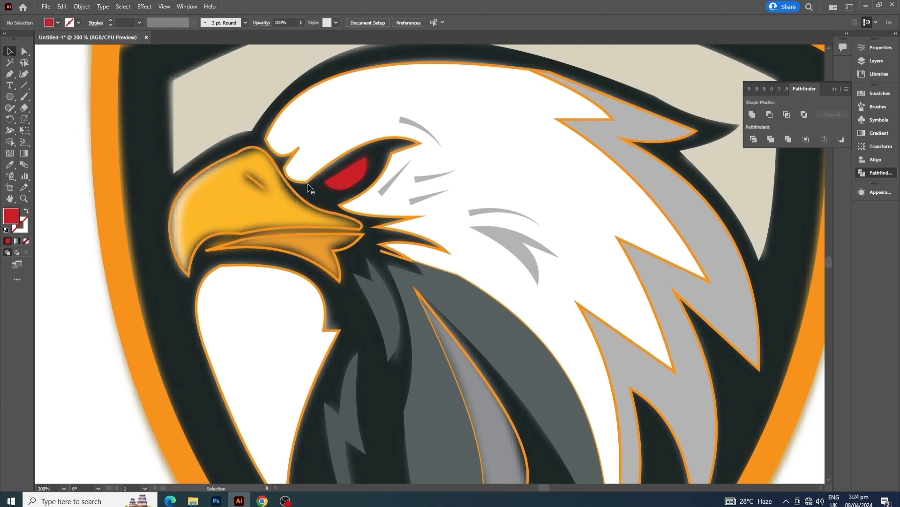
# - Set the nostril line's stroke weight to 4 pt and apply the lens-shaped variable width profile tapered at both ends
pyautogui.click(258, 182)
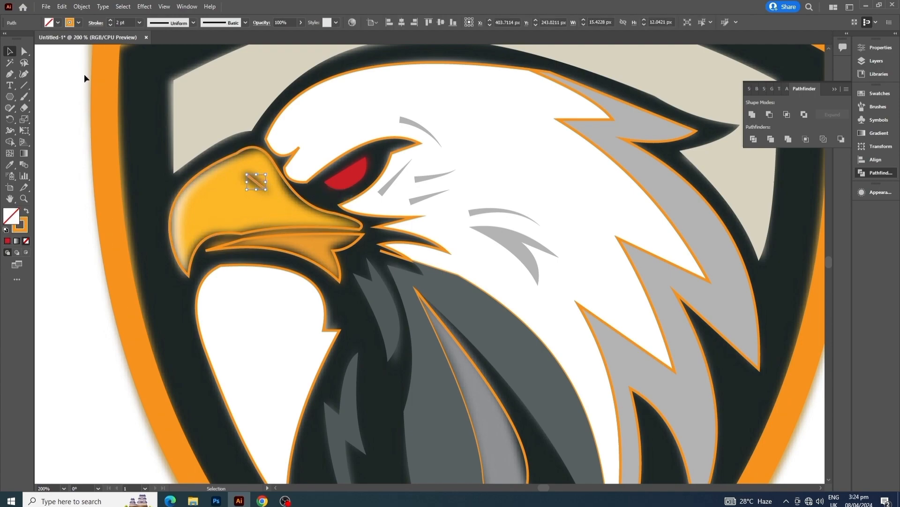
pyautogui.doubleClick(126, 23)
pyautogui.write('4')
pyautogui.press('Return')
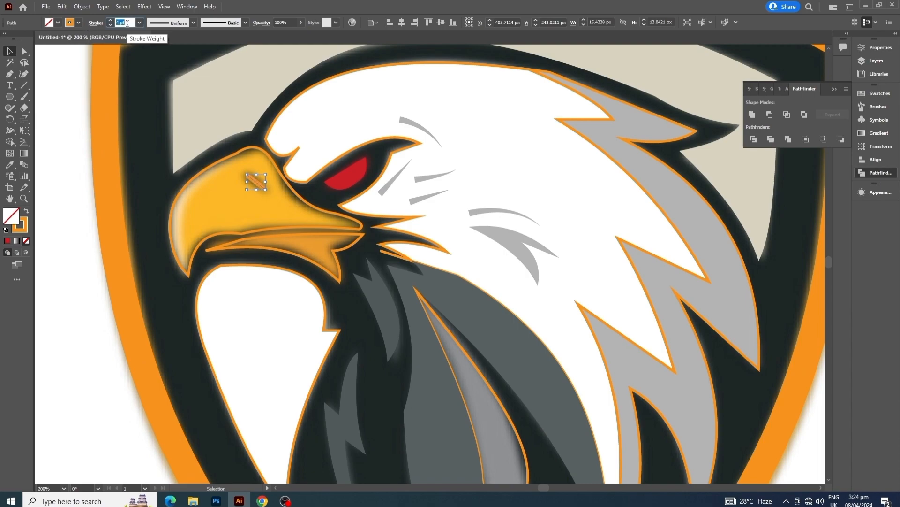
pyautogui.click(194, 23)
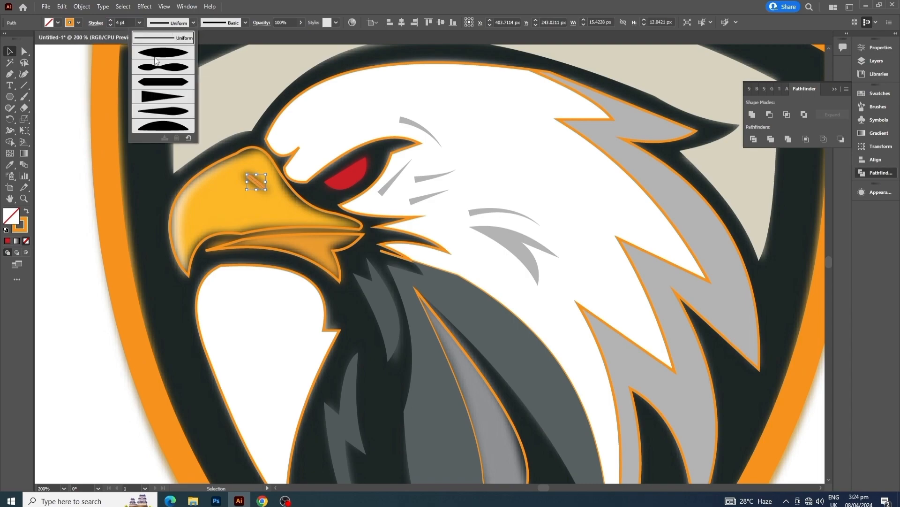
pyautogui.click(158, 61)
pyautogui.click(67, 134)
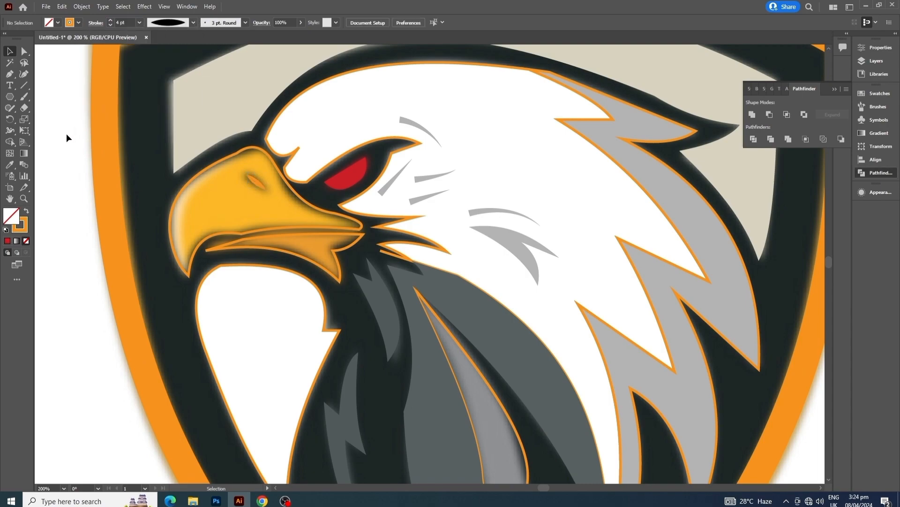
# - Change the nostril line's stroke colour to black
pyautogui.click(261, 188)
pyautogui.click(79, 22)
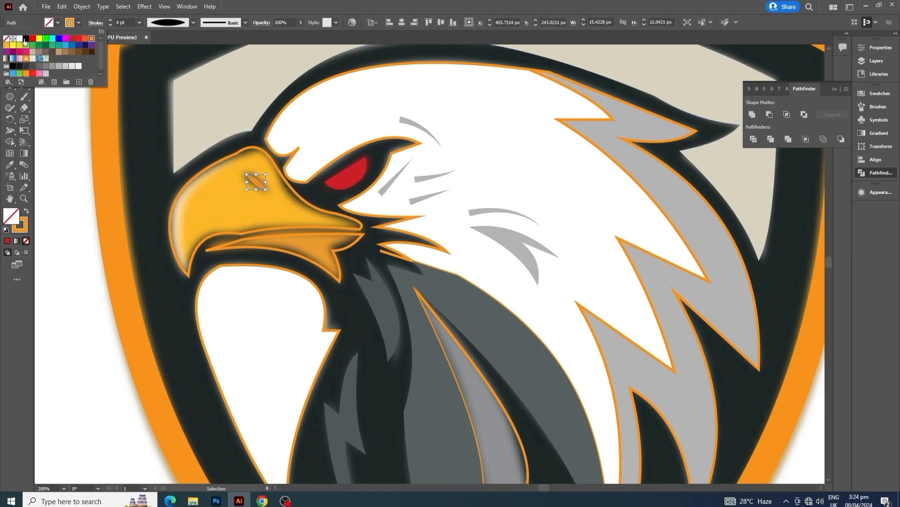
pyautogui.click(25, 38)
pyautogui.click(53, 162)
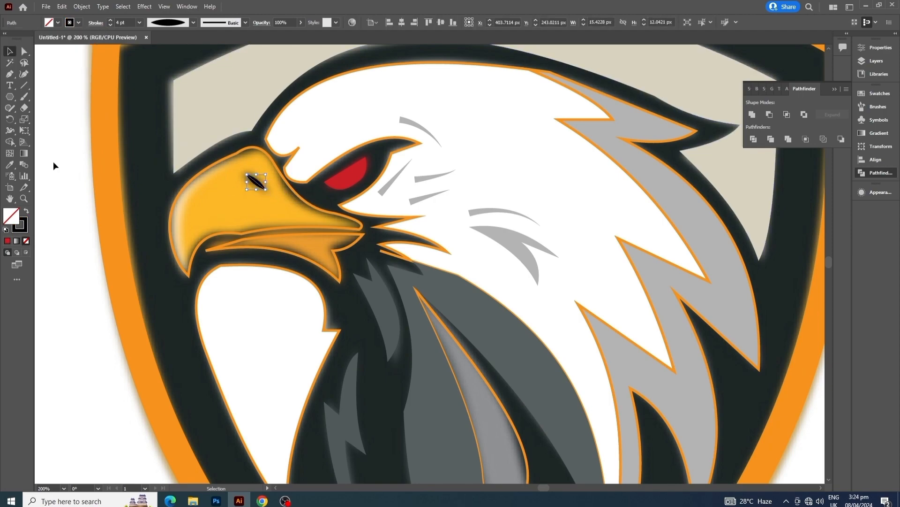
# - Fill the upper beak with the golden yellow sampled from the reference image, without an outline
pyautogui.click(186, 182)
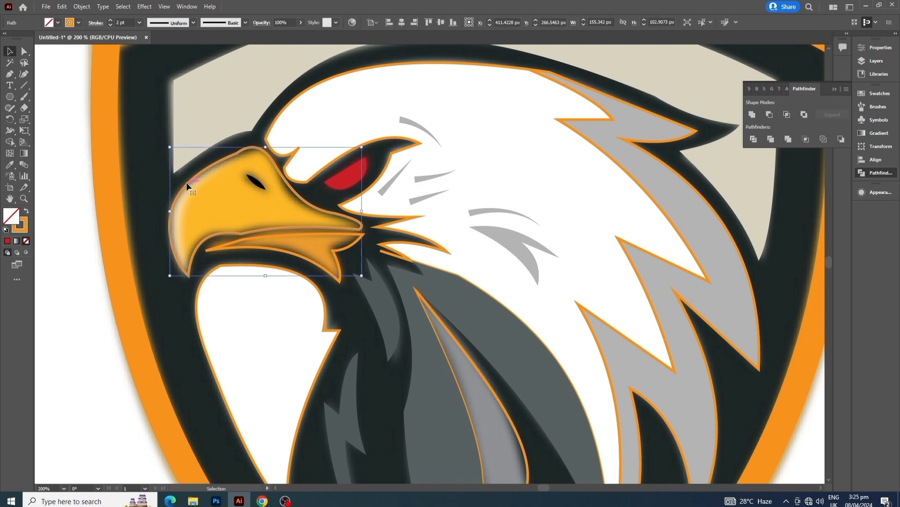
pyautogui.press('i')
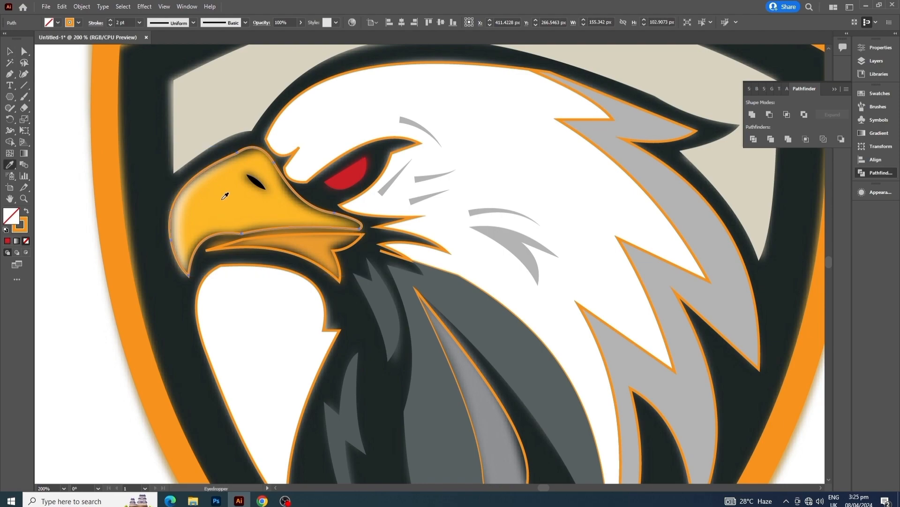
pyautogui.click(224, 195)
pyautogui.click(9, 50)
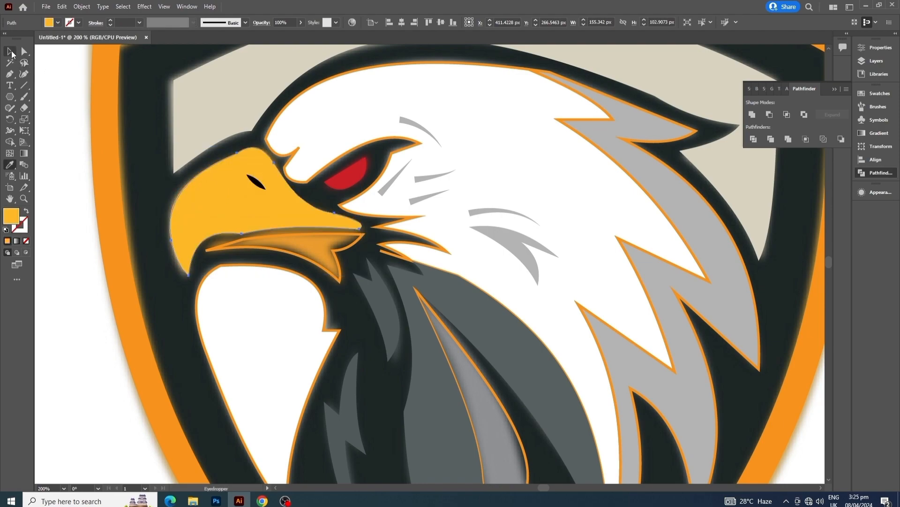
pyautogui.click(47, 156)
# - Fill the lower beak with the darker orange sampled from the reference image, without an outline
pyautogui.scroll(-1, 112, 239)
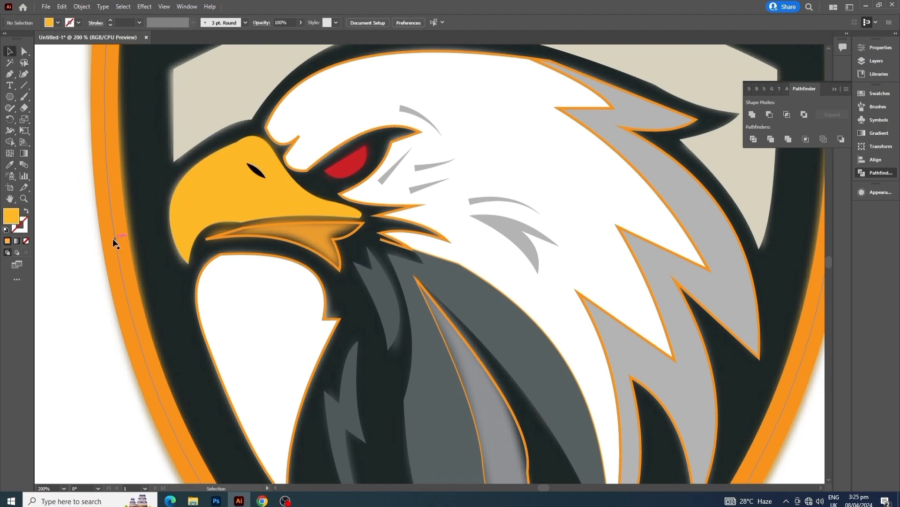
pyautogui.click(279, 242)
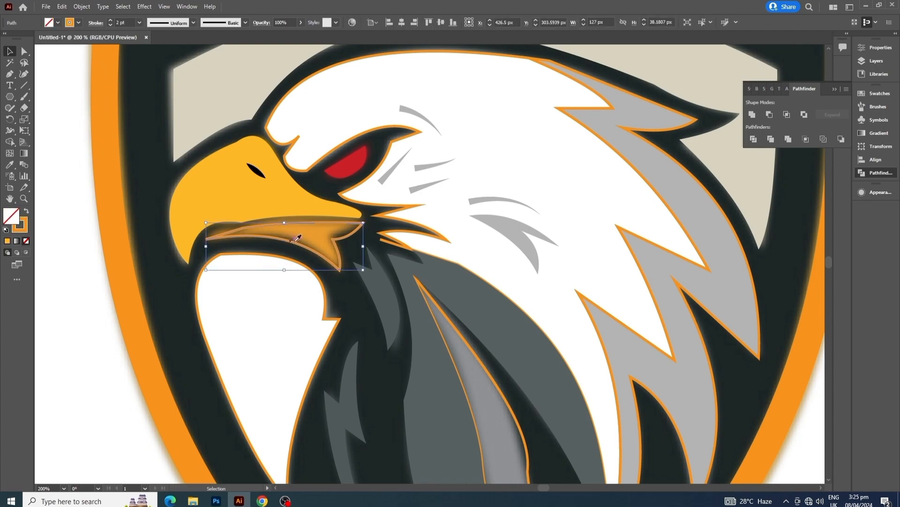
pyautogui.press('i')
pyautogui.click(10, 51)
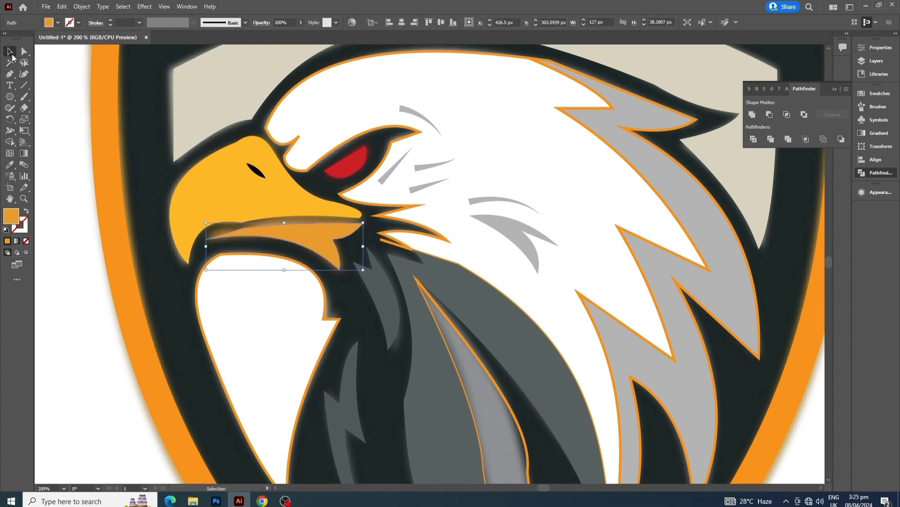
pyautogui.click(69, 171)
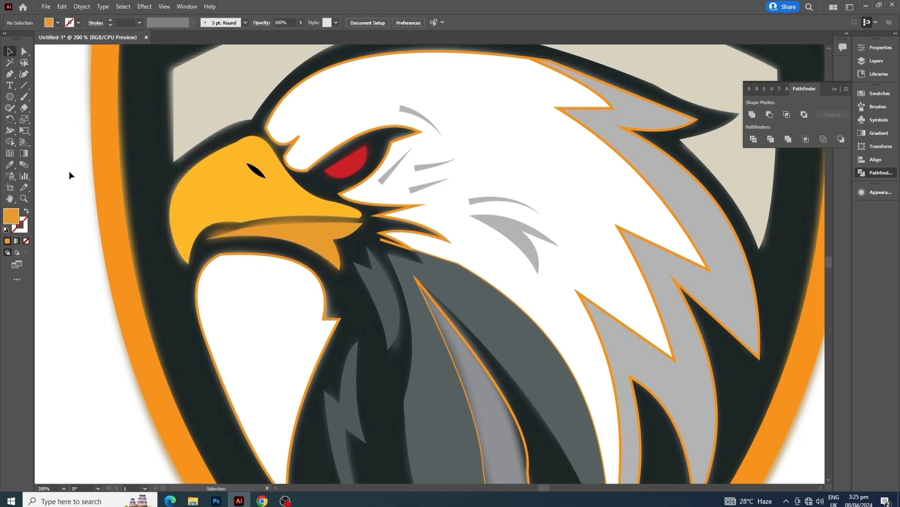
# - Draw a curved path with the Pen tool just inside the beak's front edge, from above its upper contour to the hooked tip
pyautogui.click(183, 201)
pyautogui.click(9, 74)
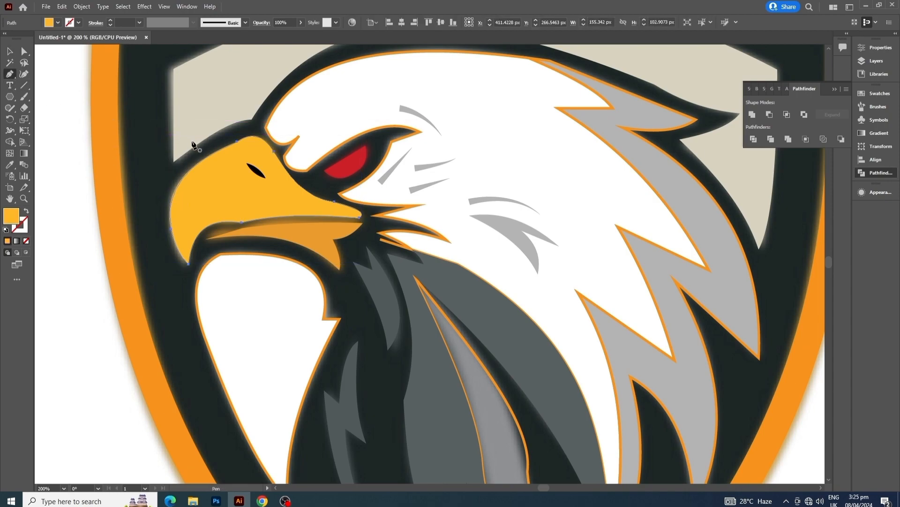
pyautogui.click(215, 146)
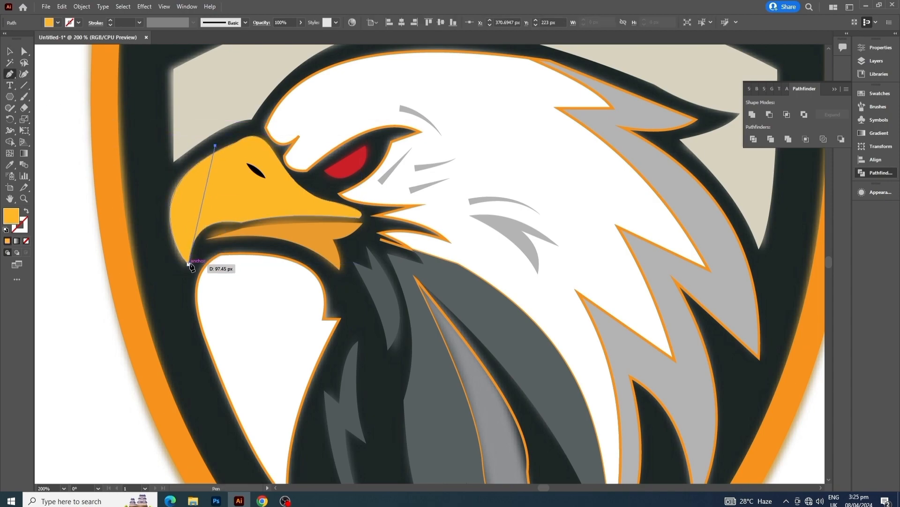
pyautogui.moveTo(188, 264); pyautogui.dragTo(224, 329)
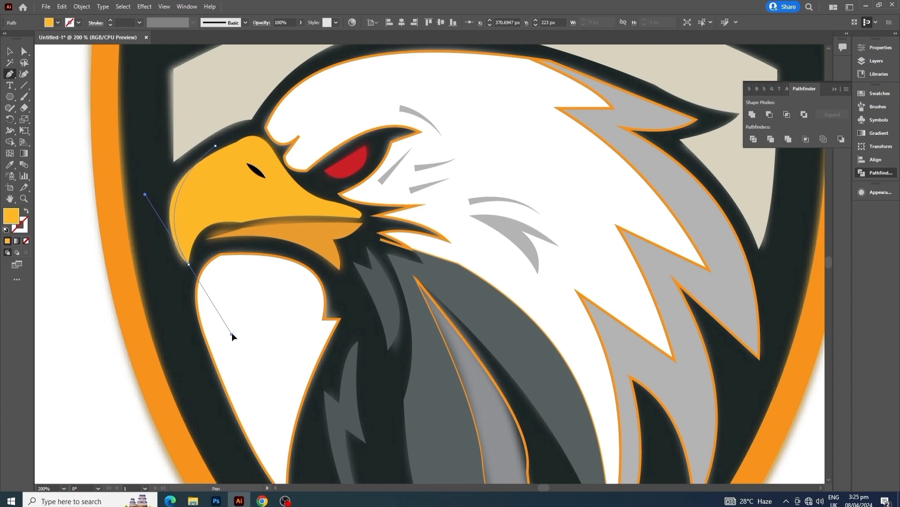
pyautogui.moveTo(195, 277); pyautogui.dragTo(14, 57)
pyautogui.click(12, 54)
pyautogui.click(117, 205)
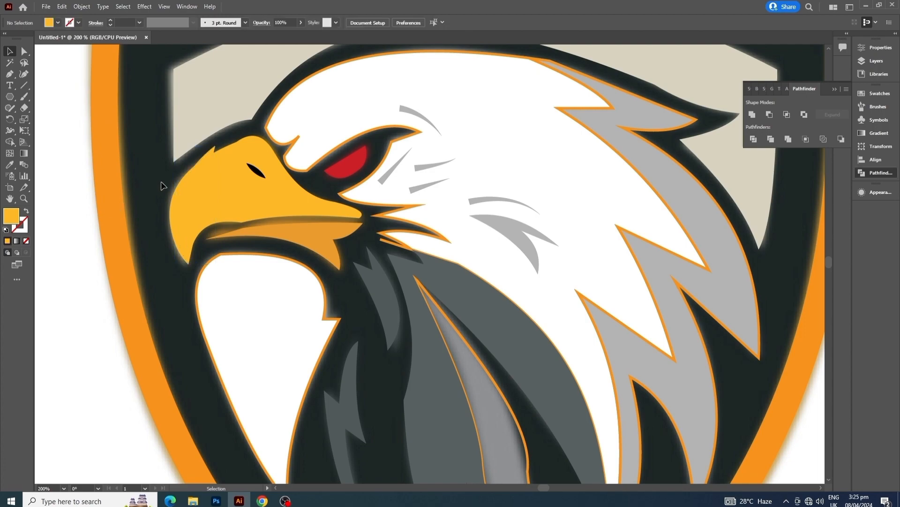
# - Split the upper beak along the drawn curve with the Shape Builder and remove the leftover piece
pyautogui.moveTo(191, 220); pyautogui.dragTo(191, 219)
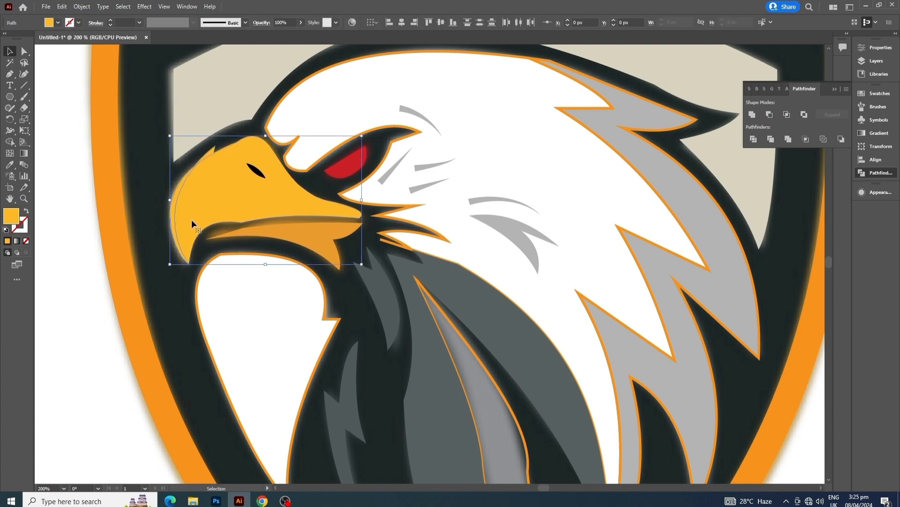
pyautogui.click(10, 145)
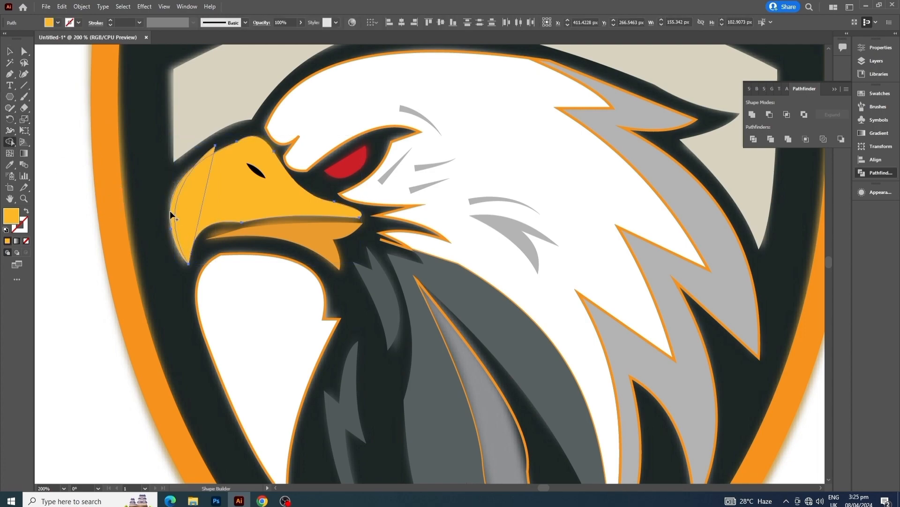
pyautogui.click(10, 51)
pyautogui.click(44, 142)
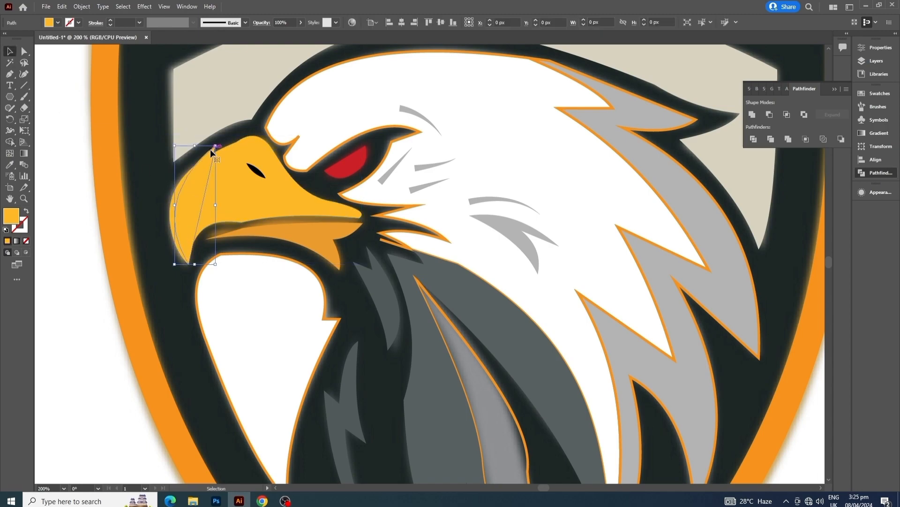
# - Fill the thin sliver at the beak's front edge with the beige sampled from the background band, without an outline
pyautogui.click(176, 188)
pyautogui.press('i')
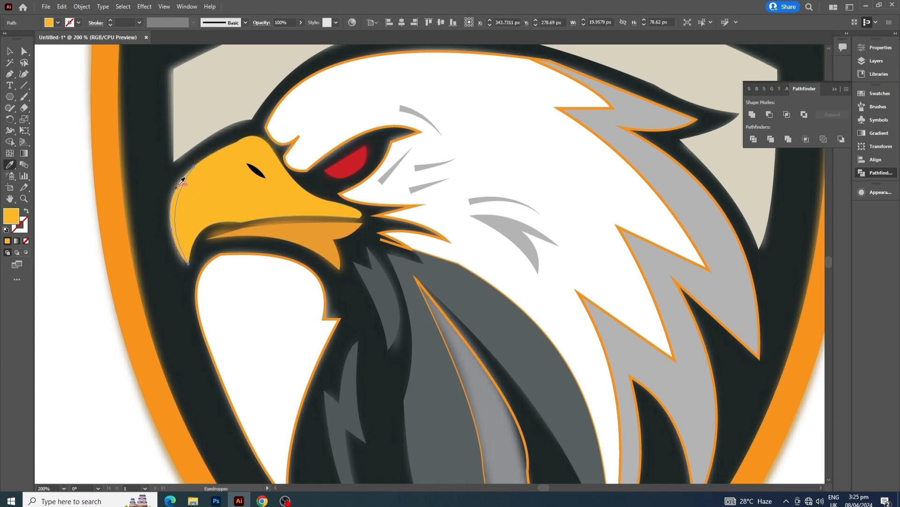
pyautogui.click(242, 109)
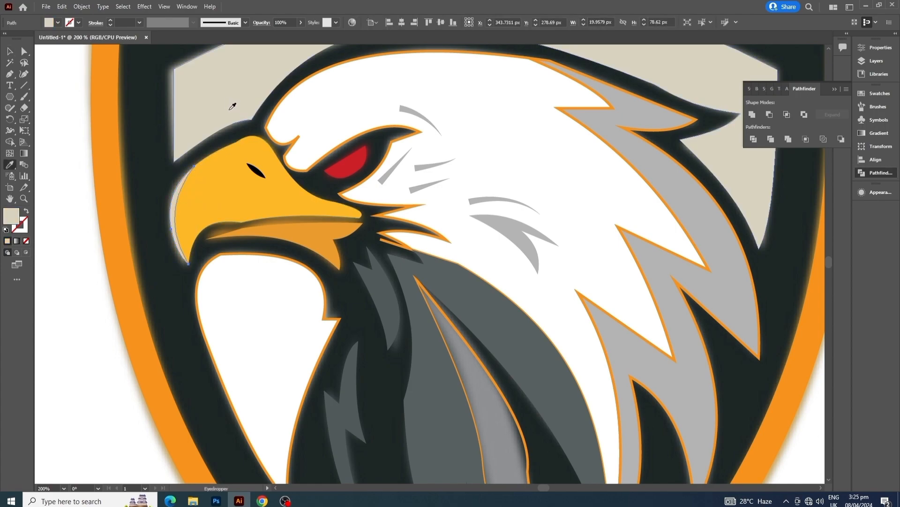
pyautogui.click(9, 51)
pyautogui.click(68, 148)
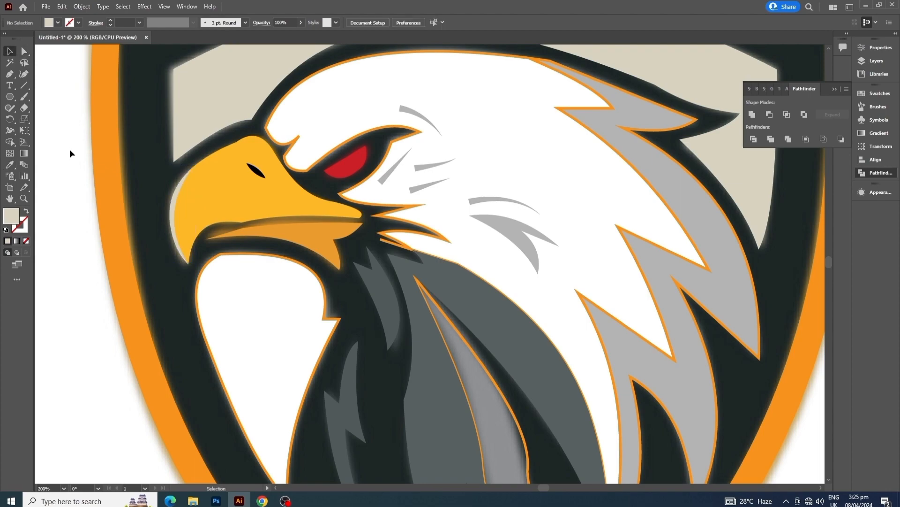
# - Give the background band behind the head the white fill and orange outline copied from the head
pyautogui.scroll(-3, 88, 186)
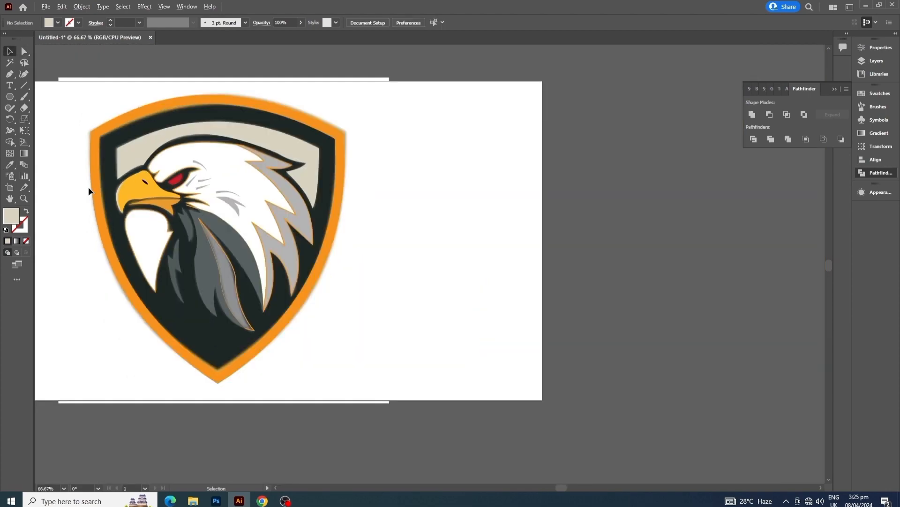
pyautogui.moveTo(82, 237); pyautogui.dragTo(118, 231)
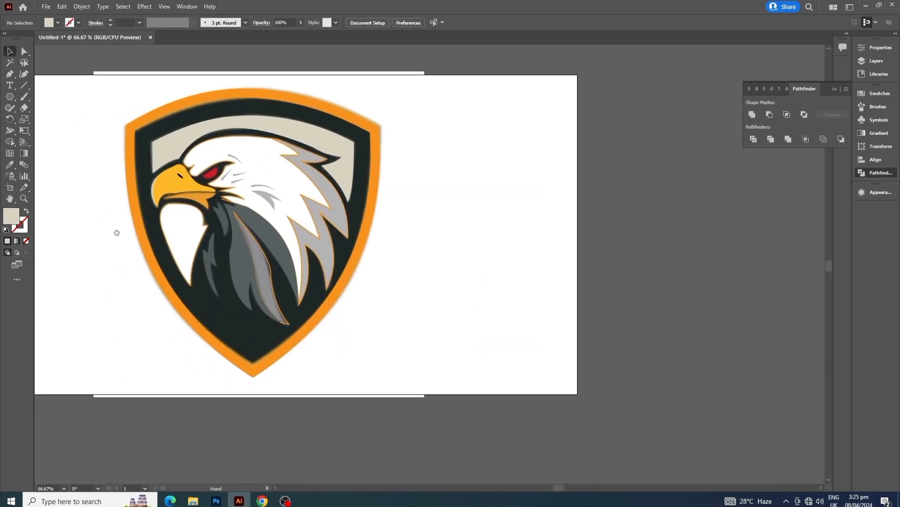
pyautogui.click(169, 138)
pyautogui.press('i')
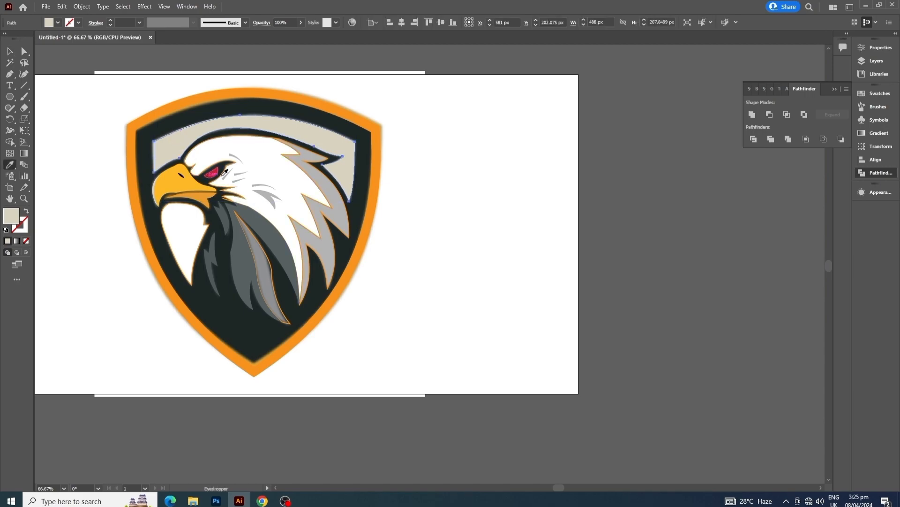
pyautogui.click(221, 146)
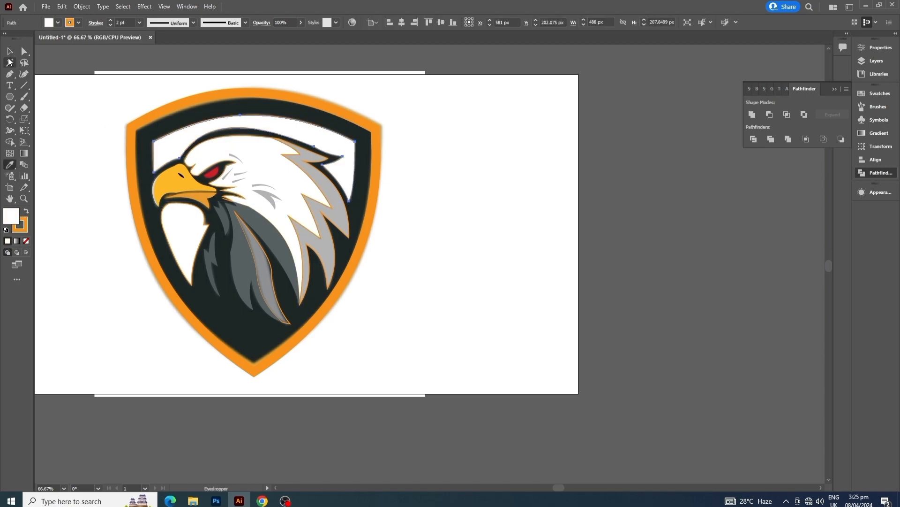
pyautogui.click(10, 51)
pyautogui.click(79, 165)
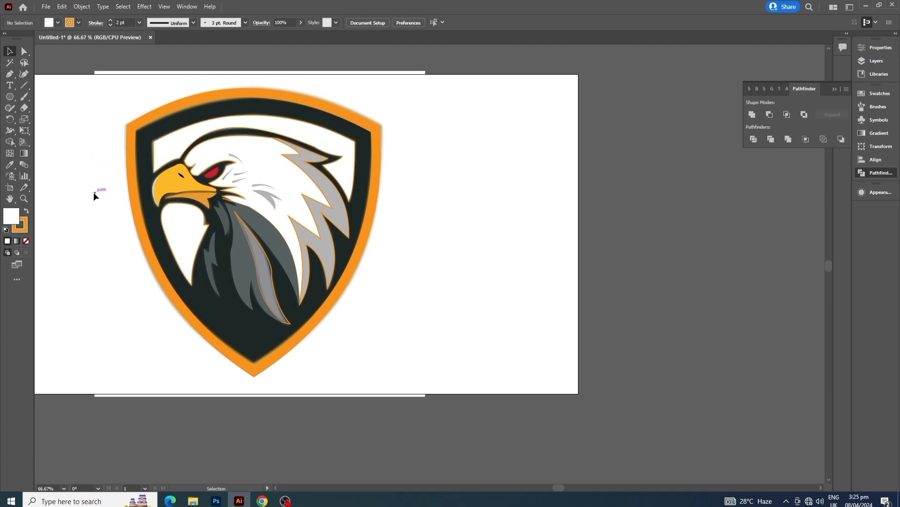
# - Try filling the outer shield path with the black swatch, and undo the fill
pyautogui.click(301, 330)
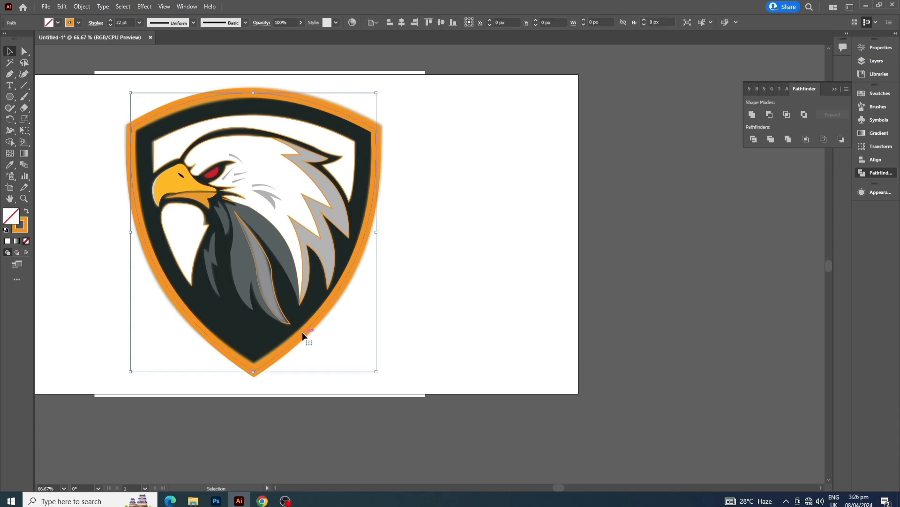
pyautogui.click(58, 23)
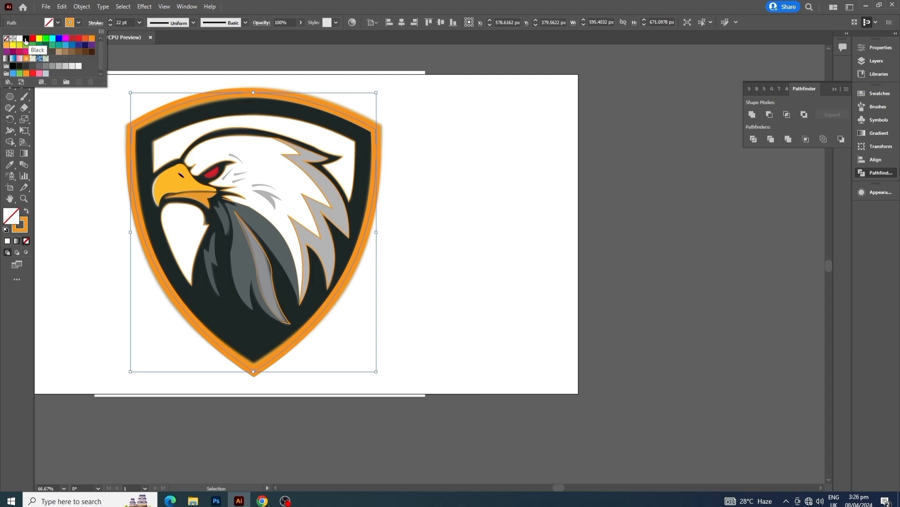
pyautogui.click(26, 39)
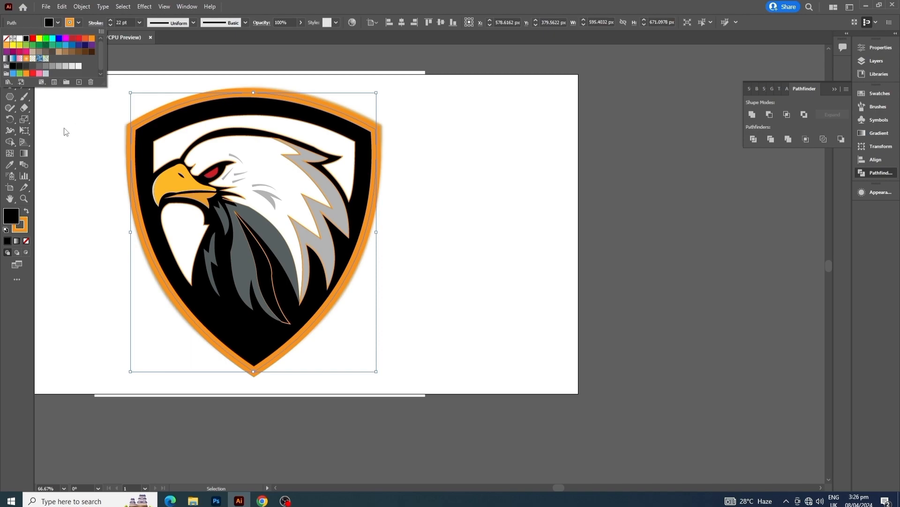
pyautogui.press('Escape')
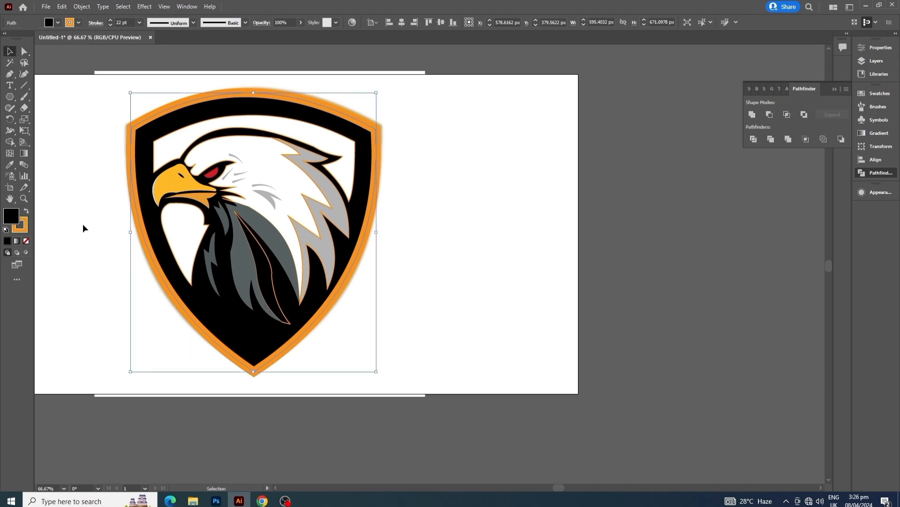
pyautogui.hotkey('ctrl', 'z')
pyautogui.press('v')
pyautogui.click(104, 231)
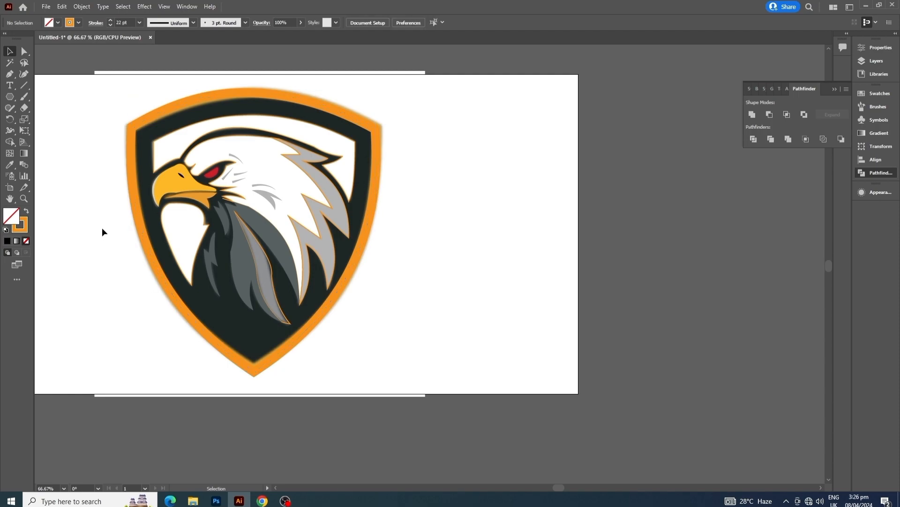
# - Fill the long central neck feather with the light grey sampled from the reference image, without an outline
pyautogui.click(275, 285)
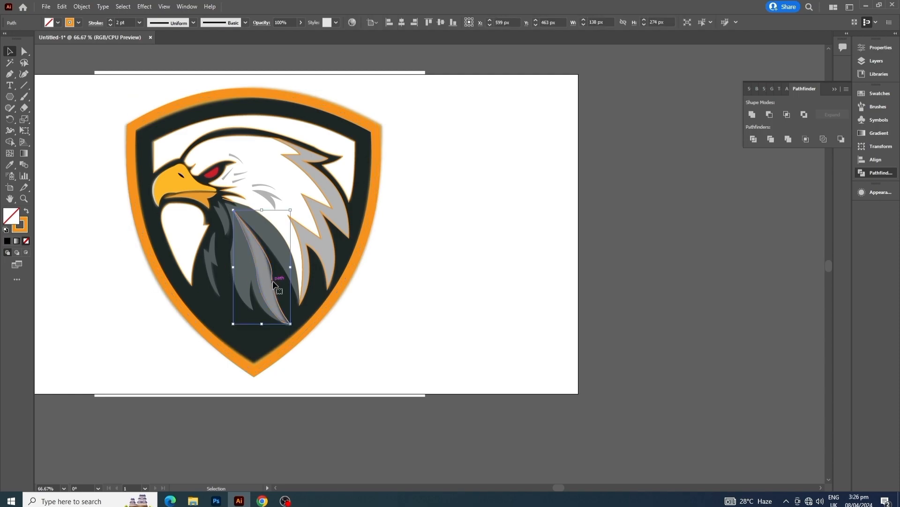
pyautogui.press('i')
pyautogui.click(264, 266)
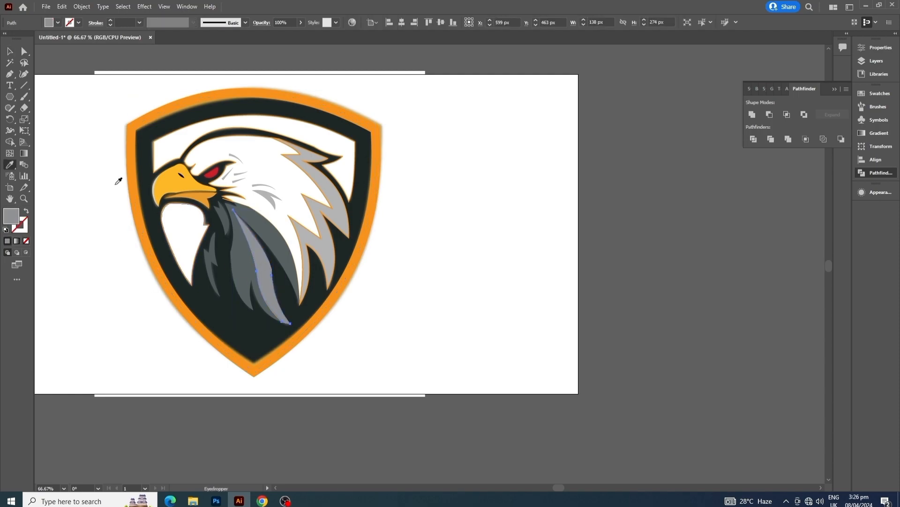
# - Fill the outer shield path with the black swatch, keeping its orange outline
pyautogui.click(9, 52)
pyautogui.click(425, 243)
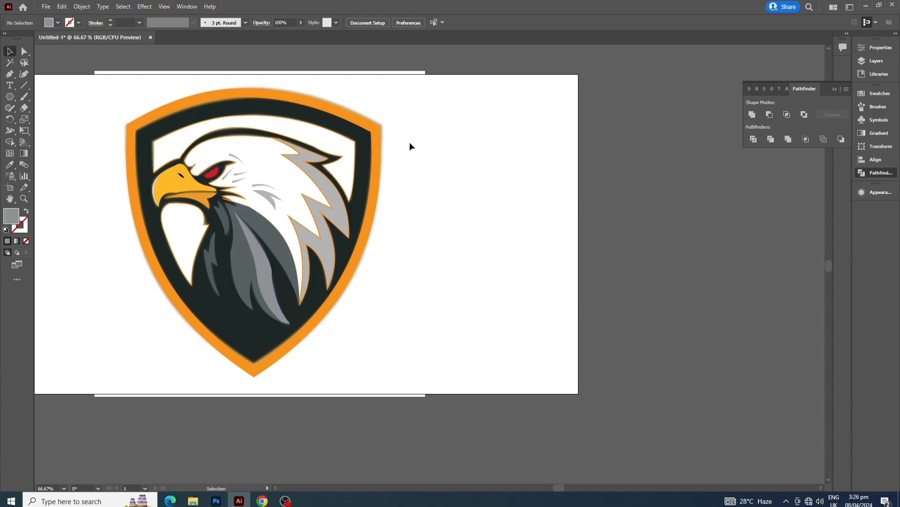
pyautogui.click(375, 131)
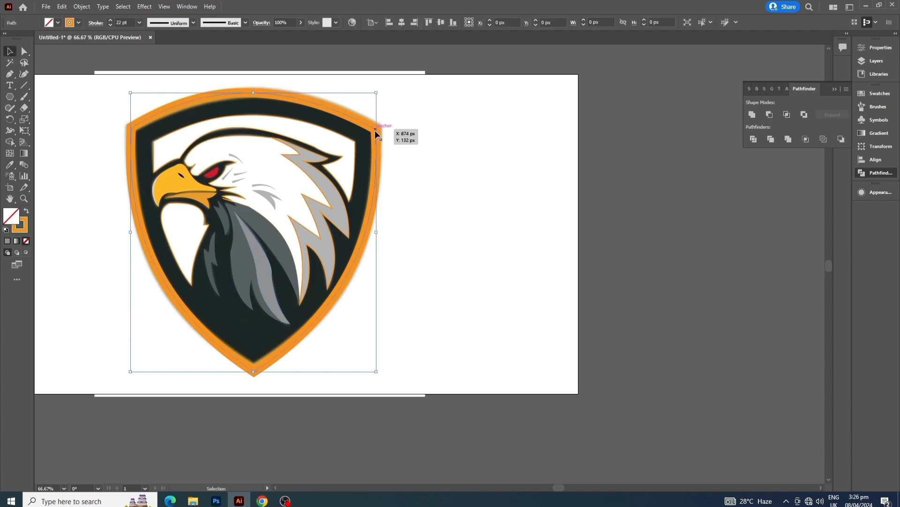
pyautogui.click(62, 23)
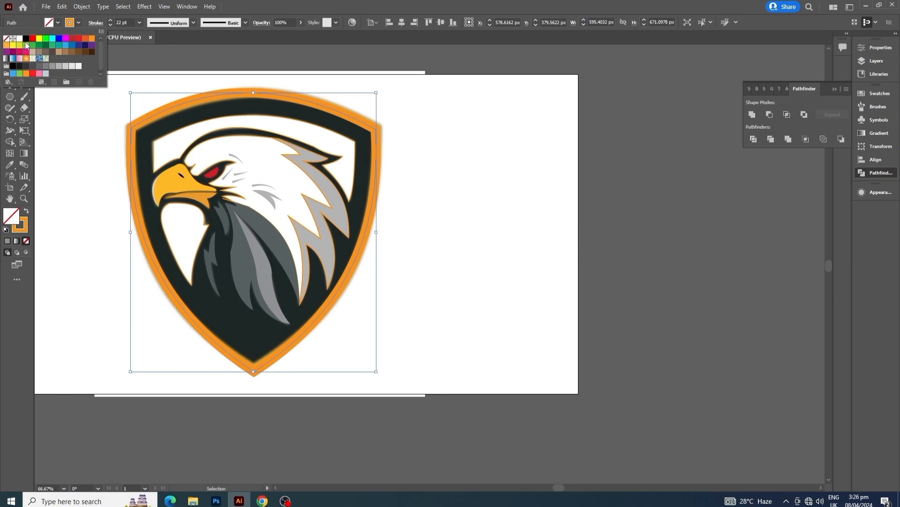
pyautogui.click(25, 39)
pyautogui.click(493, 228)
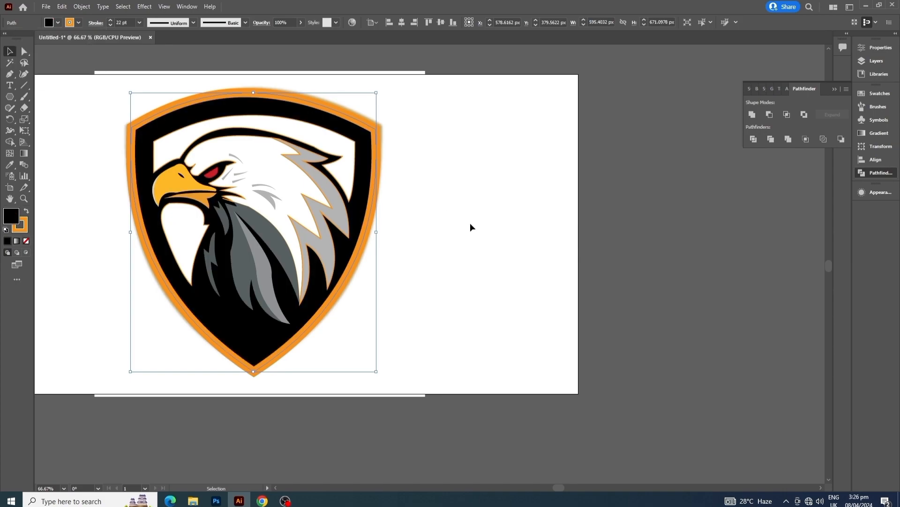
pyautogui.click(459, 225)
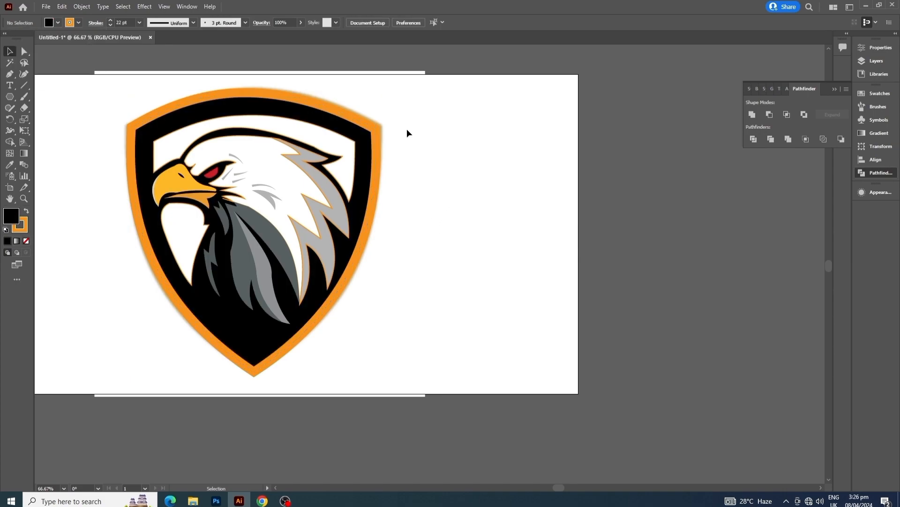
# - Try to remove the outline from all the shapes inside the shield border at once
pyautogui.moveTo(400, 103); pyautogui.dragTo(180, 266)
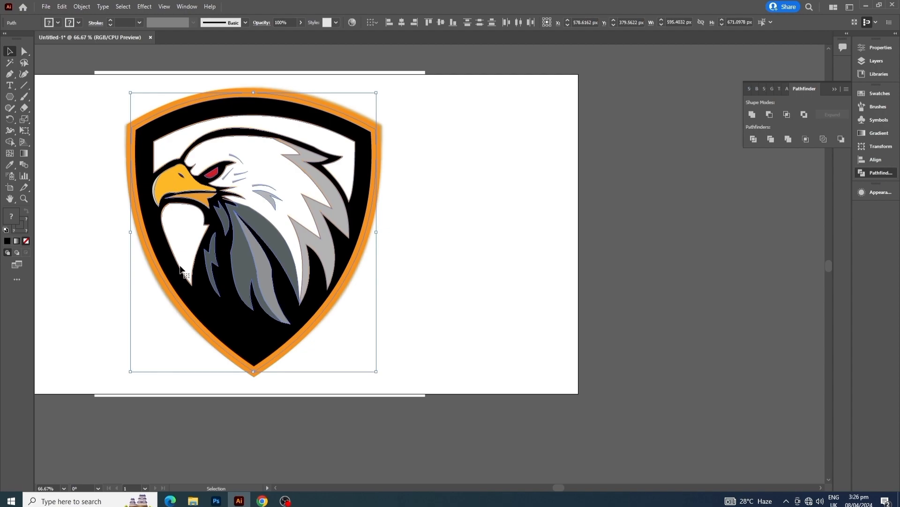
pyautogui.keyDown('shift'); pyautogui.click(249, 327); pyautogui.keyUp('shift')
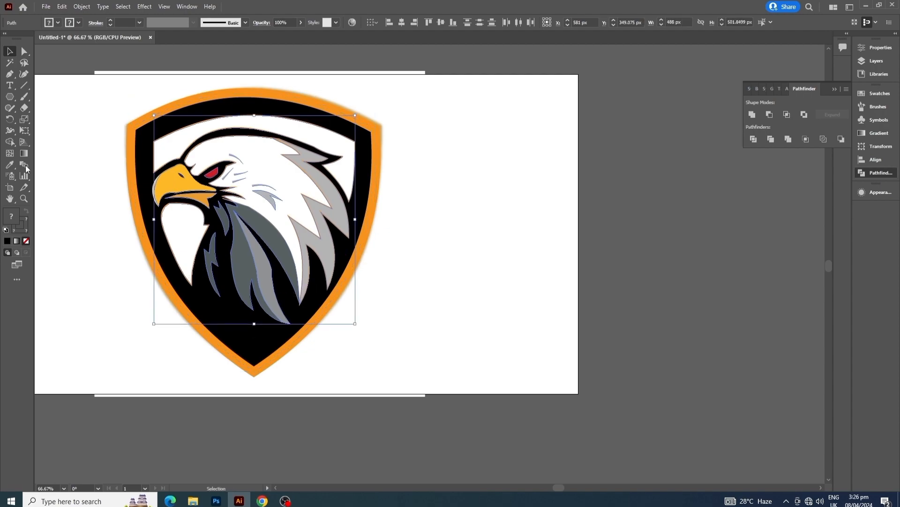
pyautogui.click(26, 217)
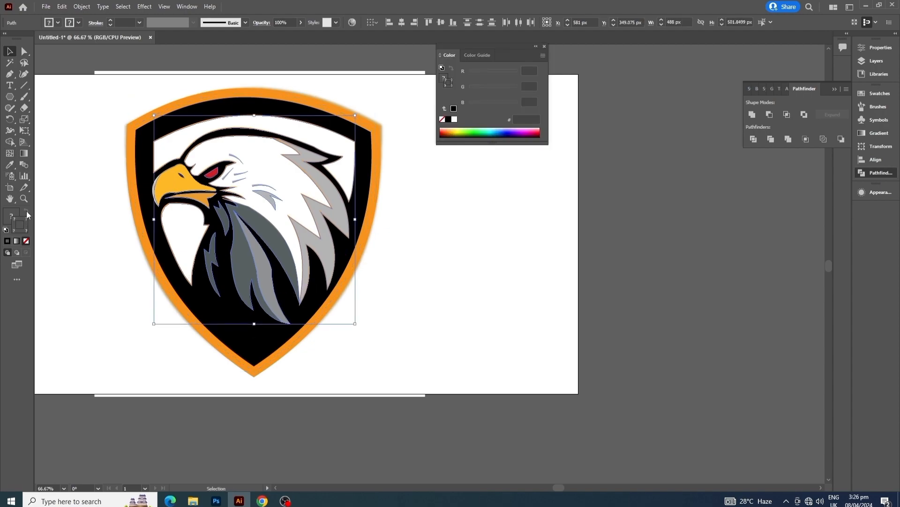
pyautogui.click(27, 241)
pyautogui.click(79, 241)
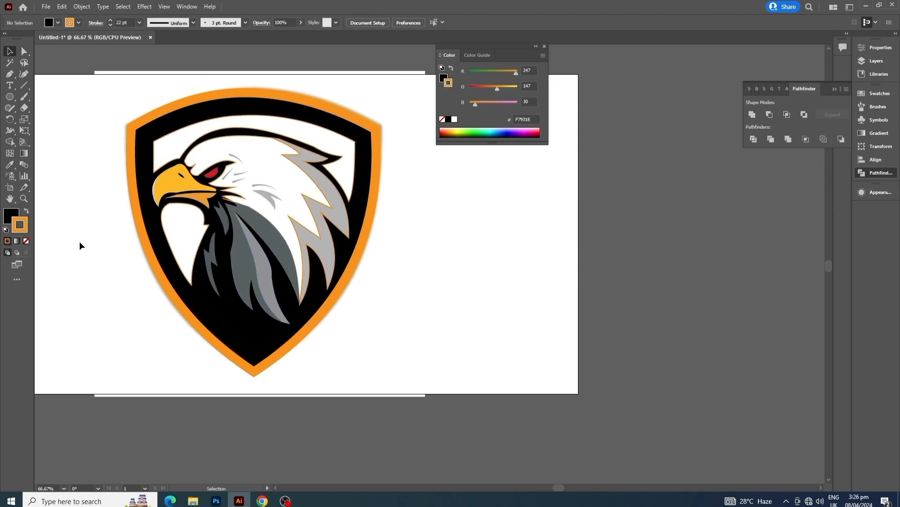
# - Remove the orange outline from the white head and from the white throat shape under the beak
pyautogui.click(310, 187)
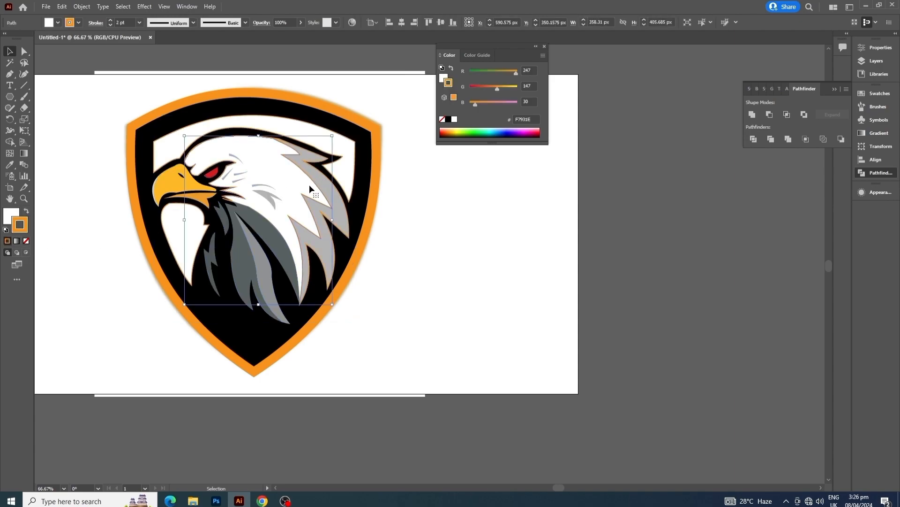
pyautogui.click(110, 242)
pyautogui.click(181, 235)
pyautogui.click(26, 241)
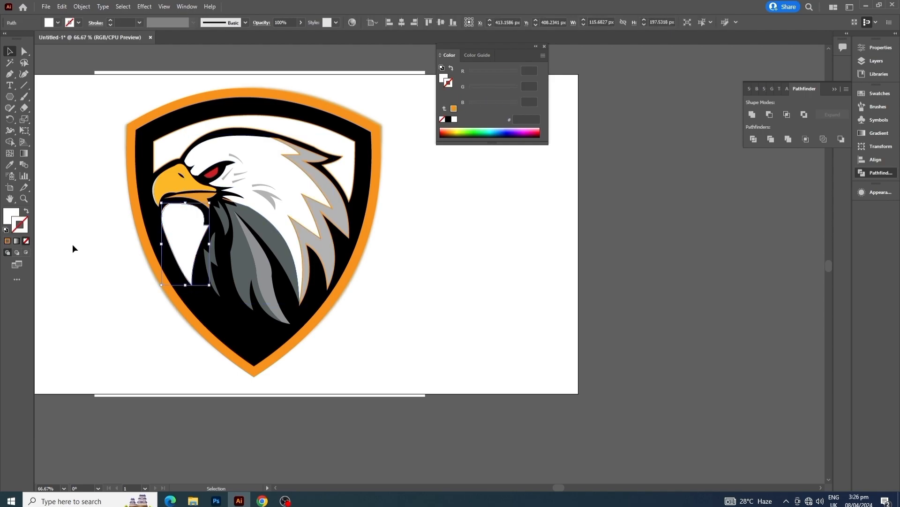
pyautogui.click(72, 244)
# - Remove the orange outline from the light grey back feathers and from the white background band behind the head
pyautogui.click(322, 210)
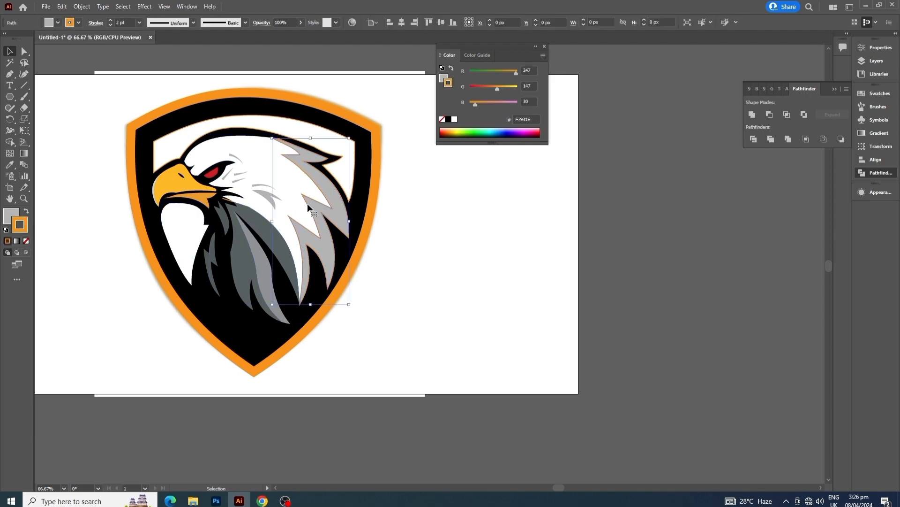
pyautogui.click(26, 242)
pyautogui.click(78, 255)
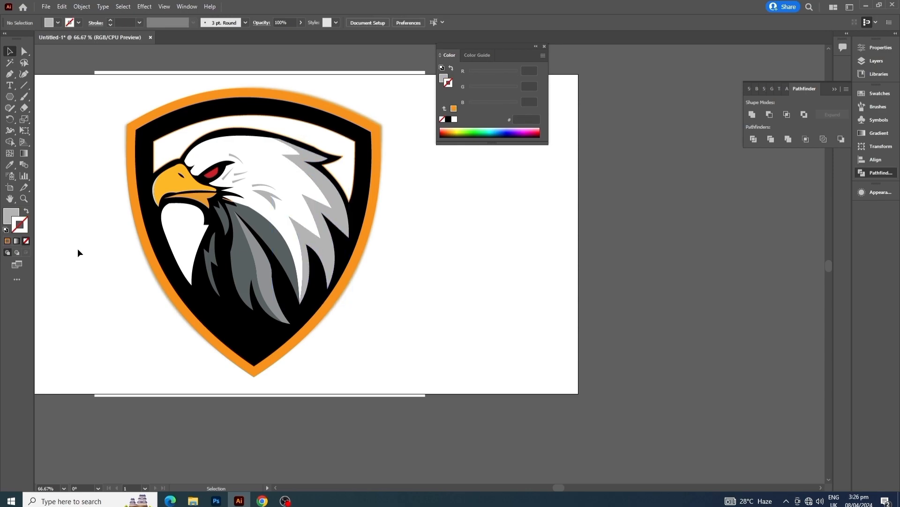
pyautogui.click(207, 156)
pyautogui.click(26, 240)
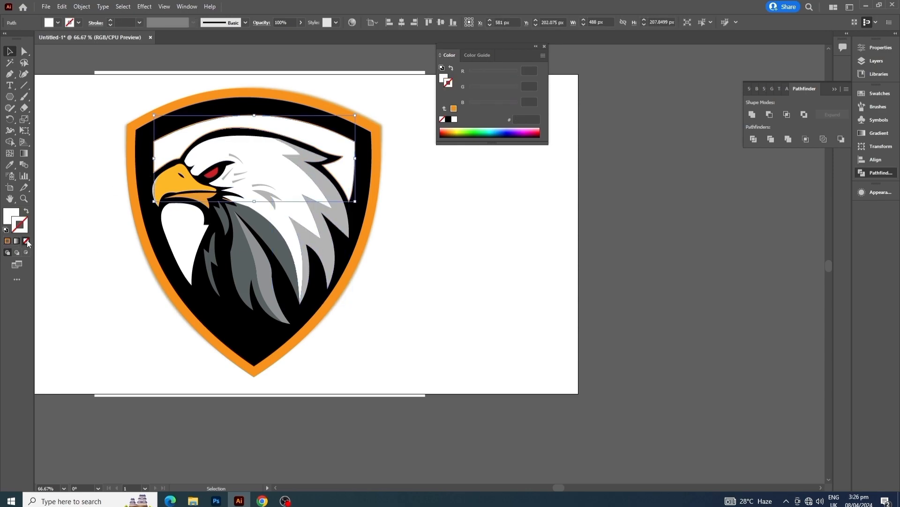
pyautogui.click(96, 263)
# - Delete the leftover orange-outlined sliver just behind the corner of the beak
pyautogui.scroll(4, 227, 200)
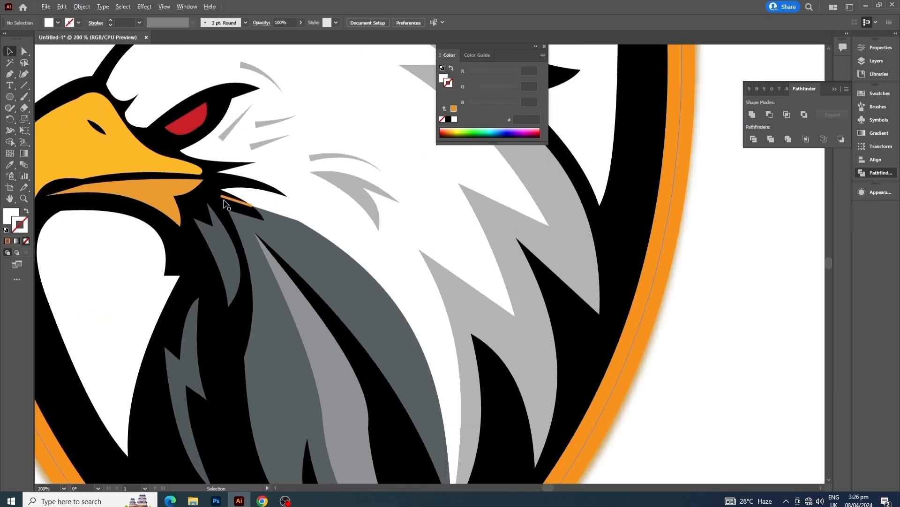
pyautogui.click(239, 202)
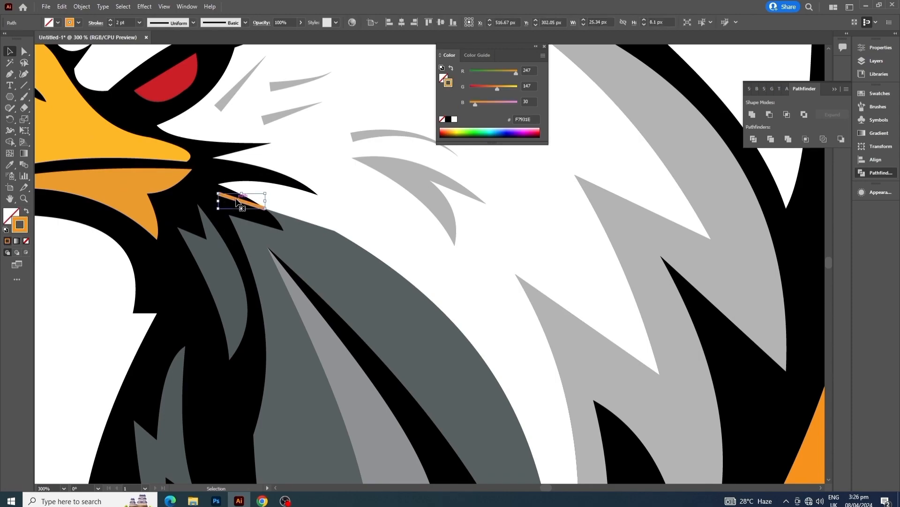
pyautogui.press('Delete')
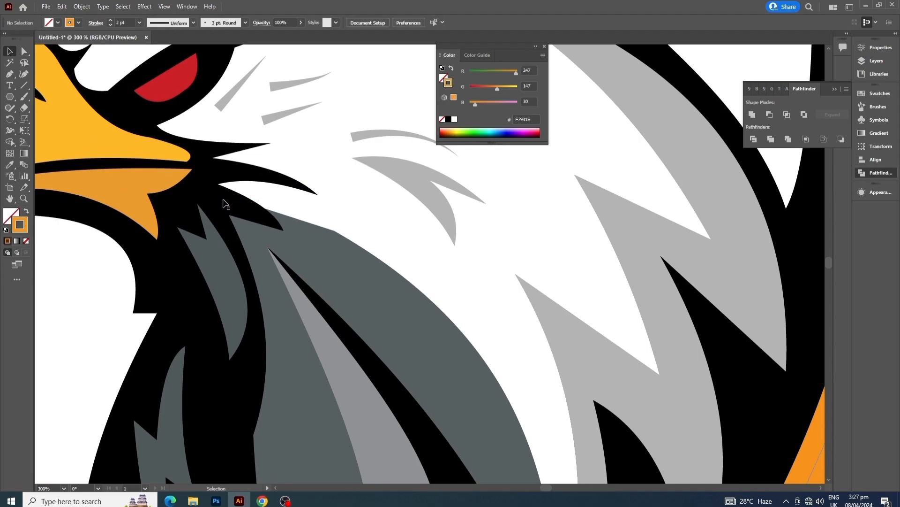
pyautogui.scroll(-4, 224, 203)
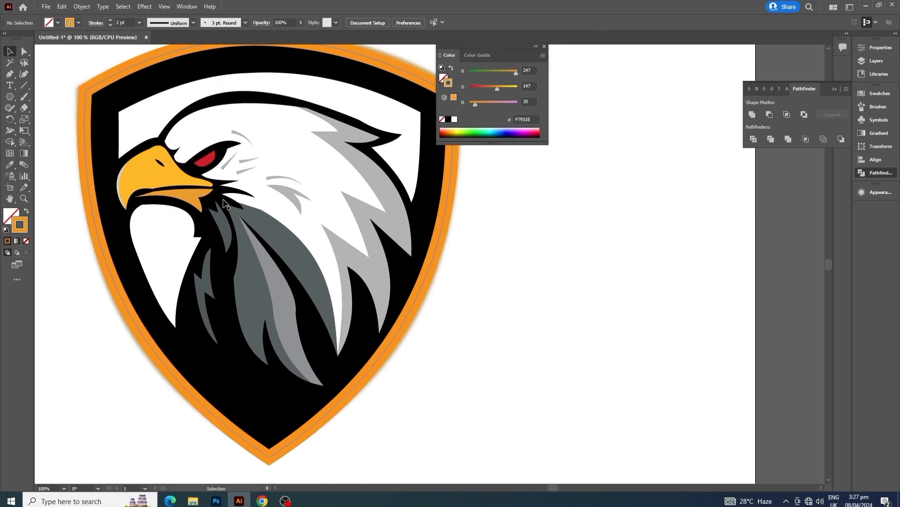
pyautogui.scroll(-1, 224, 202)
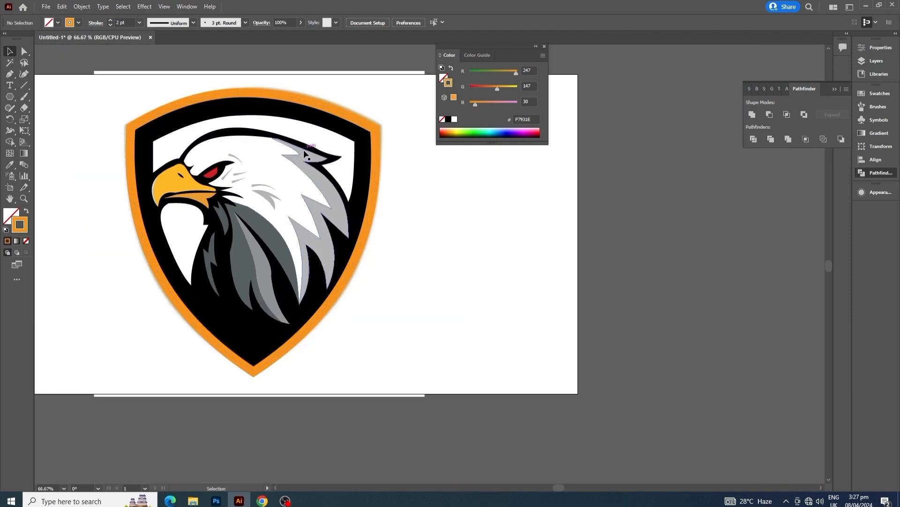
# - Round the corner anchor near the upper tip of the light grey back feathers by about 20.7 px
pyautogui.click(305, 154)
pyautogui.click(24, 51)
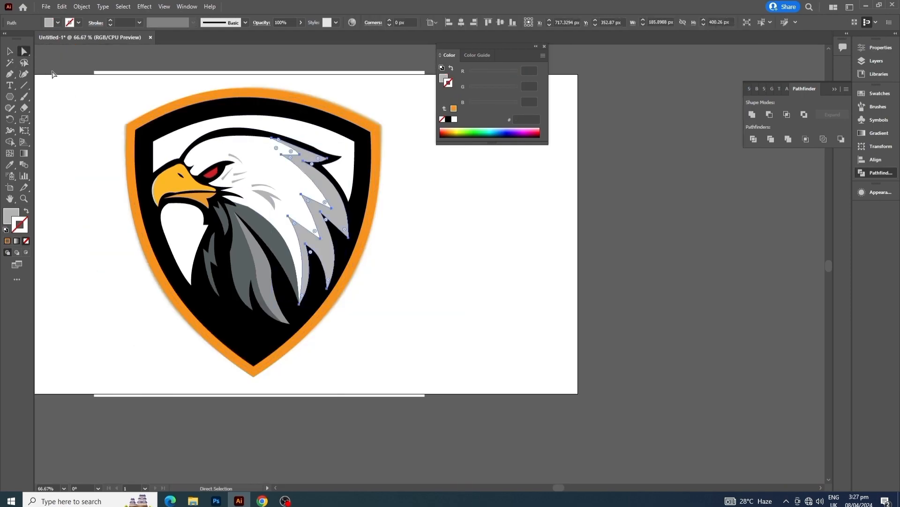
pyautogui.scroll(4, 281, 144)
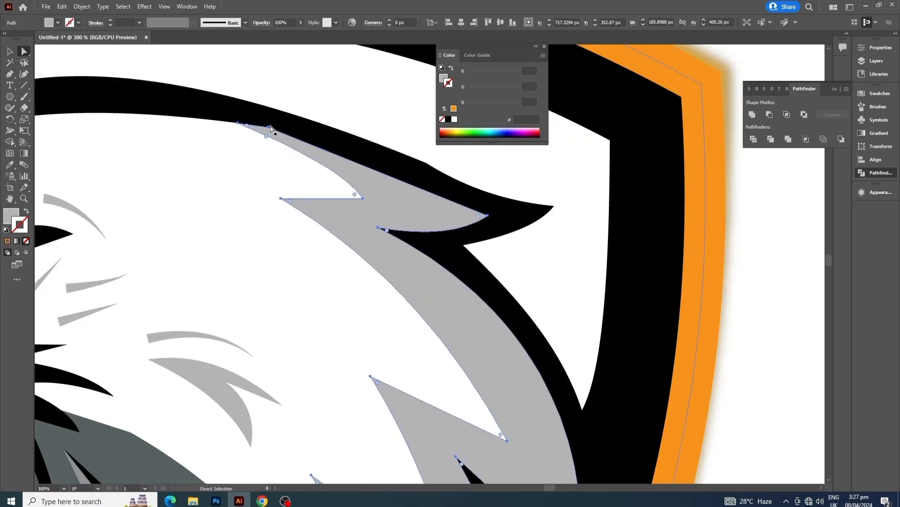
pyautogui.click(270, 127)
pyautogui.click(269, 127)
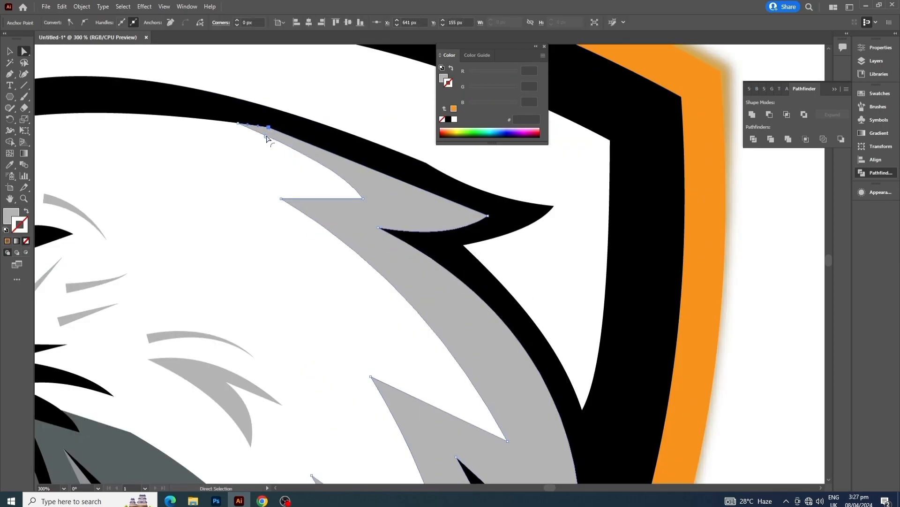
pyautogui.moveTo(267, 137); pyautogui.dragTo(265, 170)
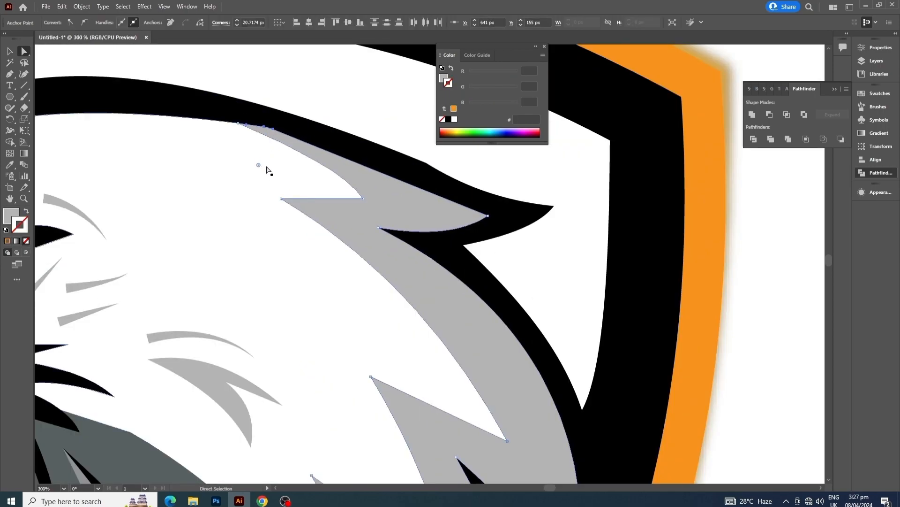
pyautogui.click(318, 100)
pyautogui.scroll(3, 352, 117)
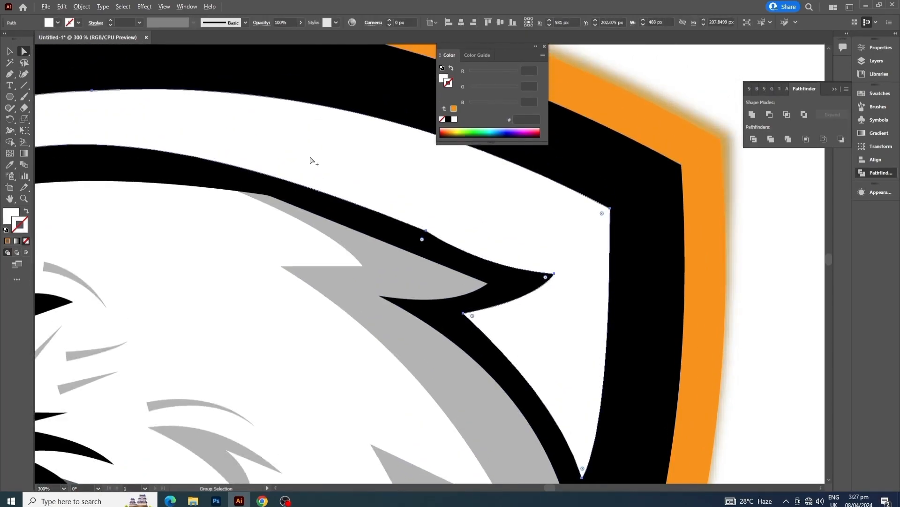
pyautogui.scroll(-3, 312, 161)
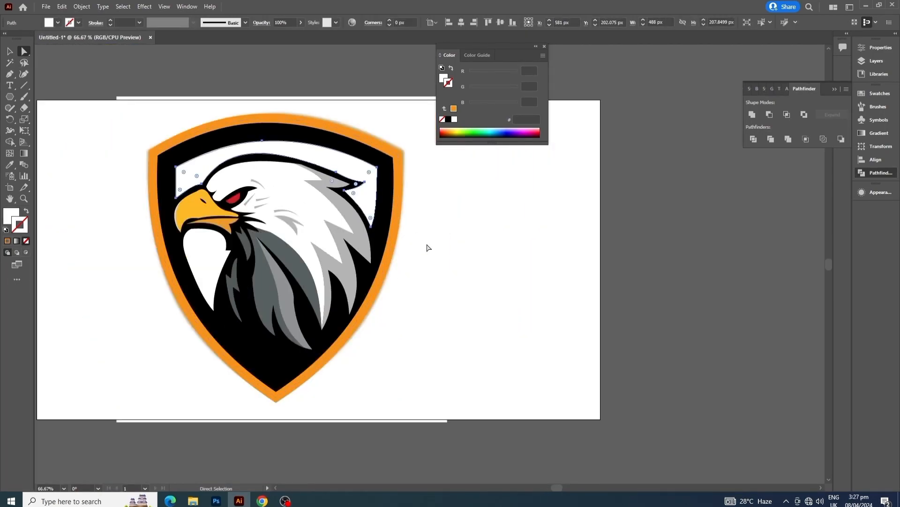
# - Select all the traced logo shapes and move them off the artboard, beside the reference image
pyautogui.moveTo(413, 278); pyautogui.dragTo(423, 265)
pyautogui.click(10, 51)
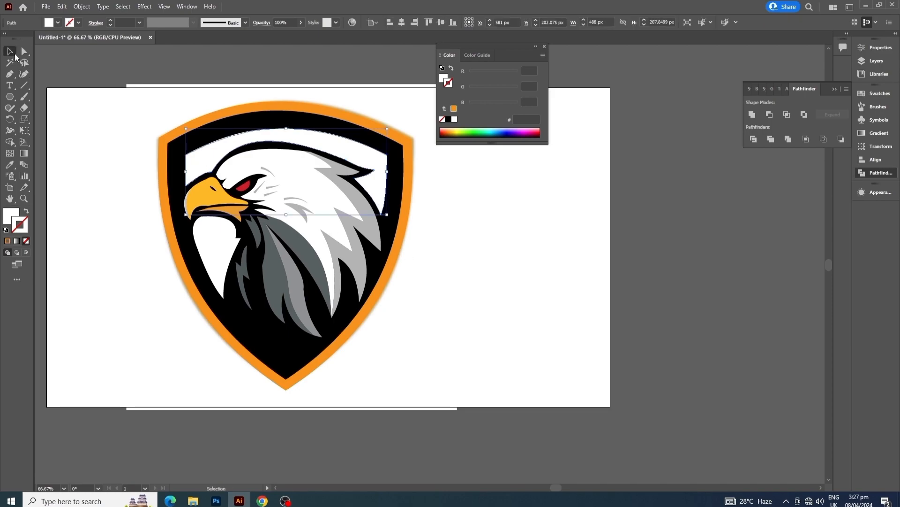
pyautogui.click(142, 97)
pyautogui.moveTo(134, 90); pyautogui.dragTo(424, 407)
pyautogui.moveTo(319, 240); pyautogui.dragTo(716, 254)
pyautogui.scroll(-1, 364, 292)
pyautogui.moveTo(391, 299); pyautogui.dragTo(204, 281)
pyautogui.moveTo(359, 226); pyautogui.dragTo(442, 227)
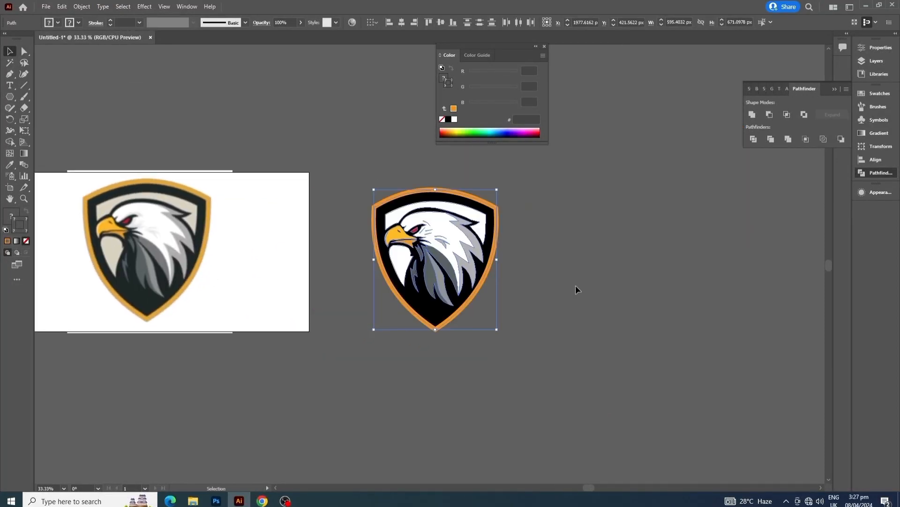
pyautogui.click(561, 277)
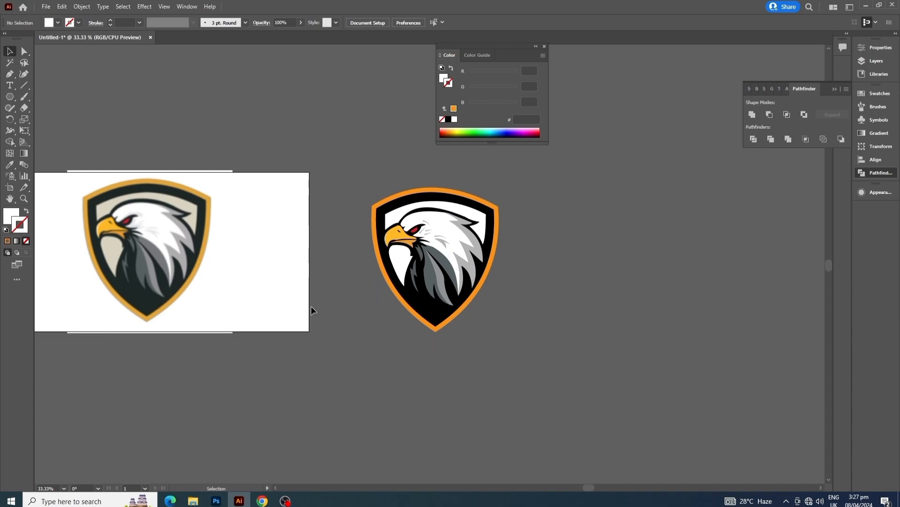
# - Move the curved grey accent stroke above the eye slightly closer to the eyebrow
pyautogui.scroll(5, 412, 232)
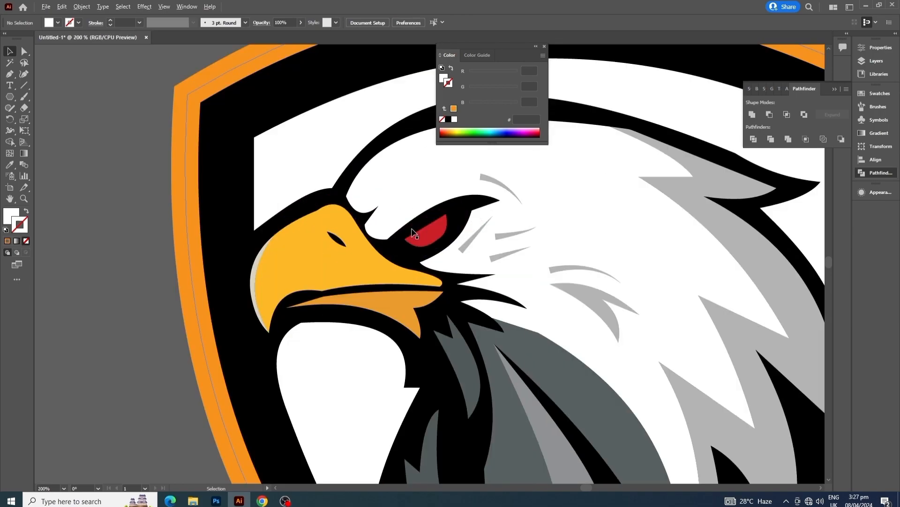
pyautogui.moveTo(485, 182)
pyautogui.mouseDown()
pyautogui.moveTo(479, 190)
pyautogui.moveTo(515, 175)
pyautogui.moveTo(487, 191)
pyautogui.mouseUp()
pyautogui.click(91, 240)
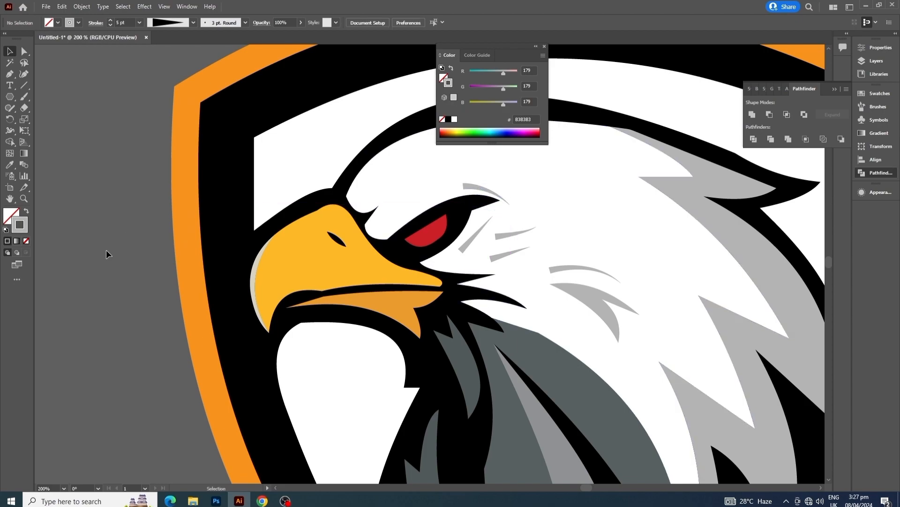
# - Reposition the upper short grey dash behind the eye, and move and tilt the slanted dash to line up above it
pyautogui.scroll(-3, 121, 247)
pyautogui.moveTo(450, 368); pyautogui.dragTo(490, 332)
pyautogui.scroll(3, 292, 194)
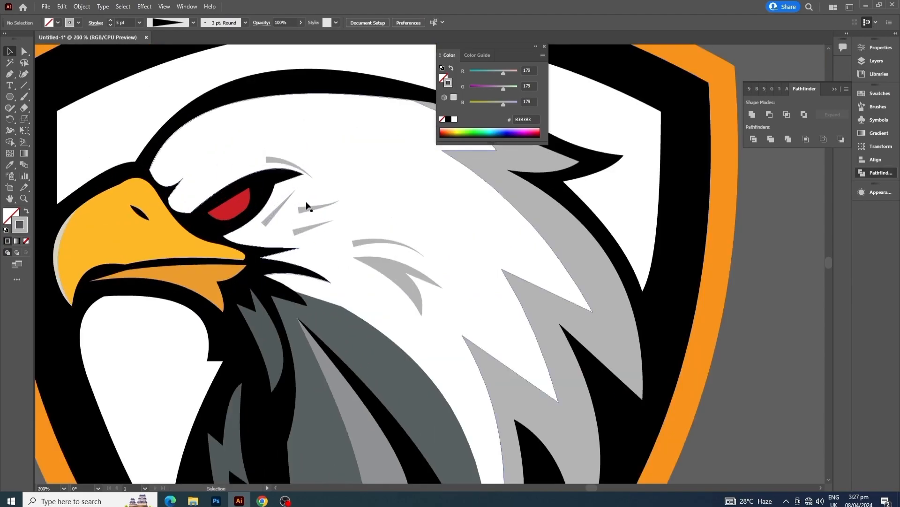
pyautogui.moveTo(312, 207); pyautogui.dragTo(296, 216)
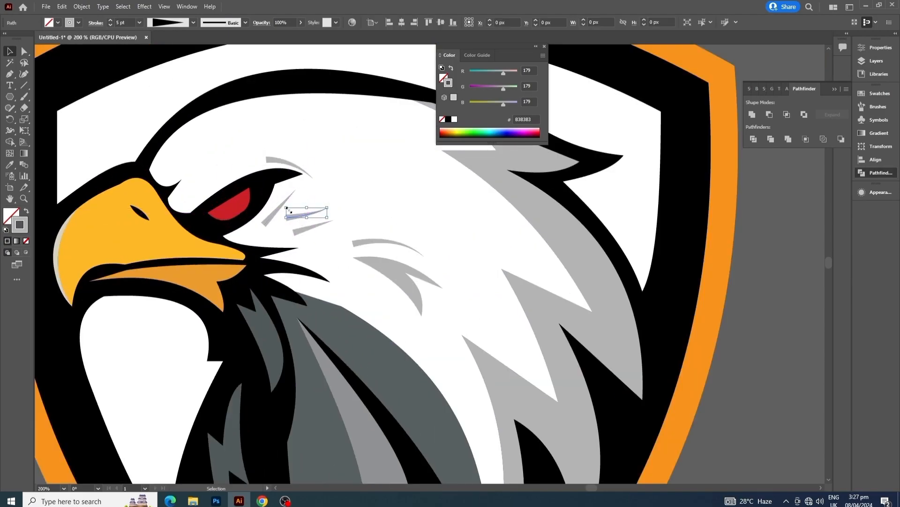
pyautogui.click(271, 212)
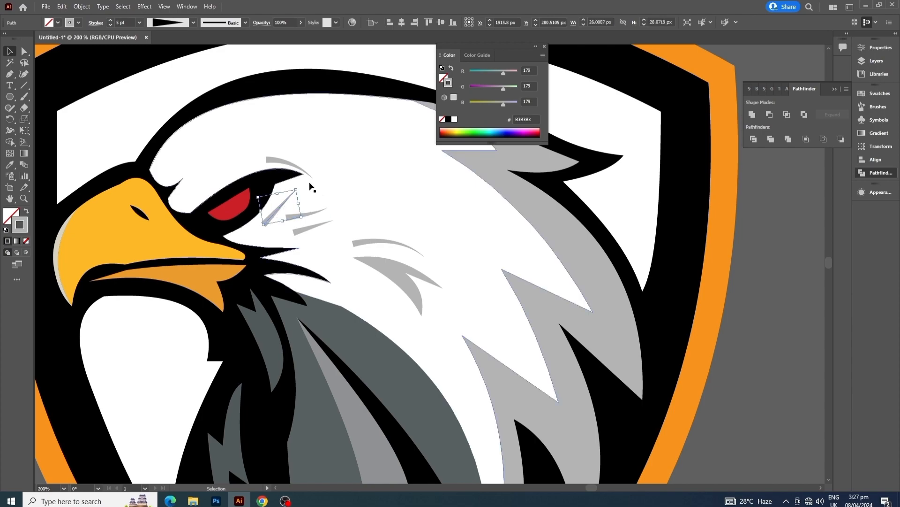
pyautogui.moveTo(298, 185)
pyautogui.mouseDown()
pyautogui.moveTo(315, 191)
pyautogui.moveTo(299, 198)
pyautogui.moveTo(308, 194)
pyautogui.mouseUp()
pyautogui.click(743, 300)
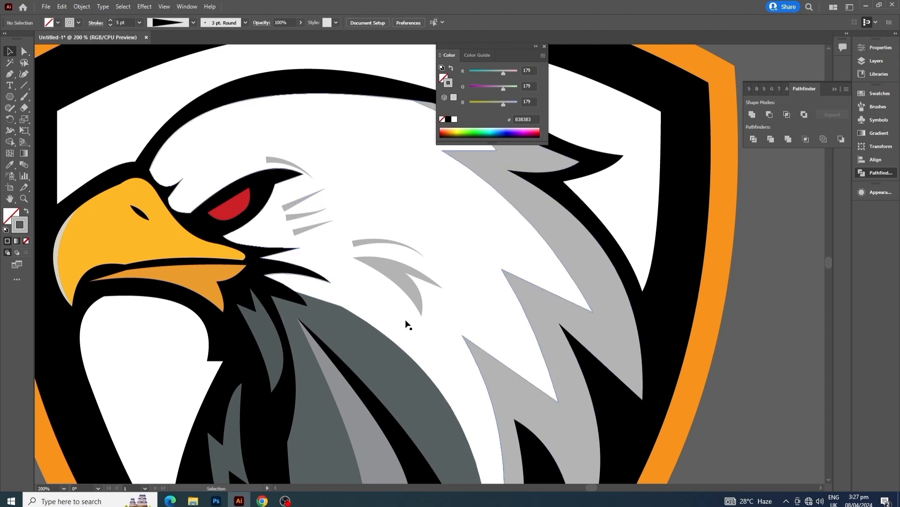
pyautogui.scroll(-5, 384, 294)
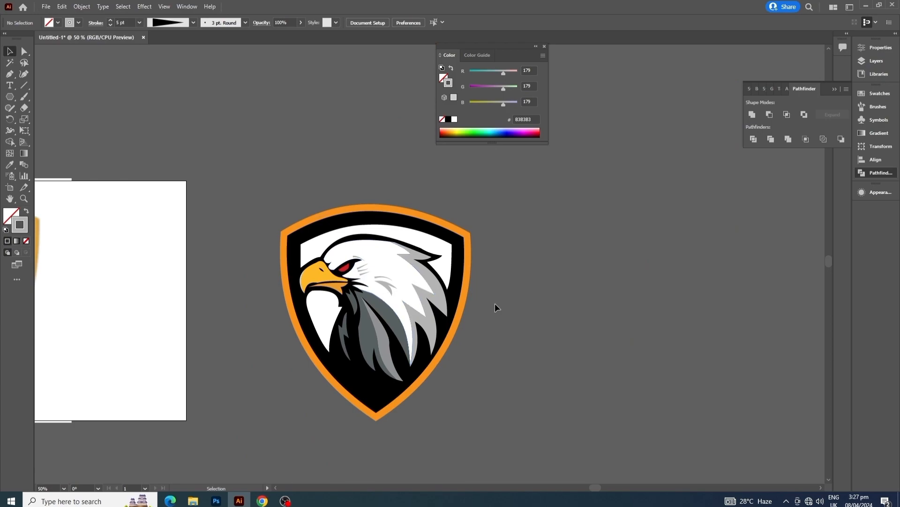
# - Delete the blurry reference eagle image from the artboard
pyautogui.scroll(-1, 494, 304)
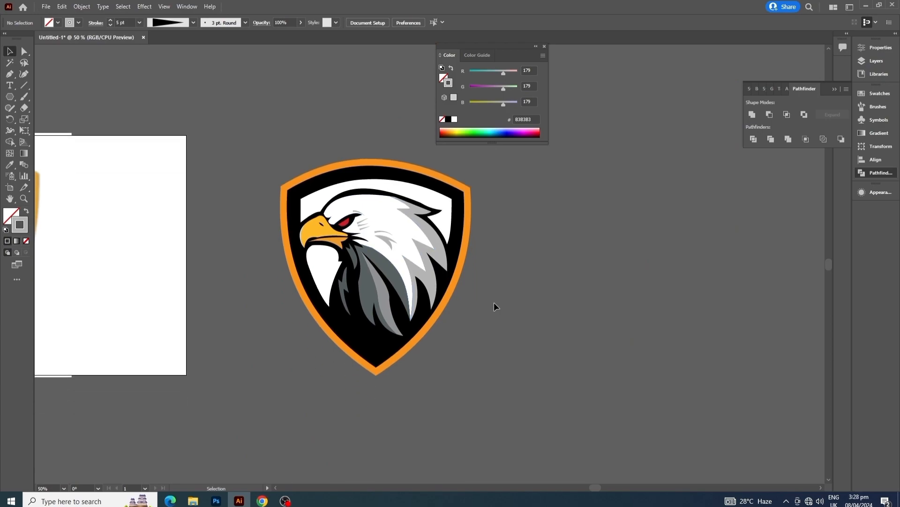
pyautogui.scroll(-1, 495, 303)
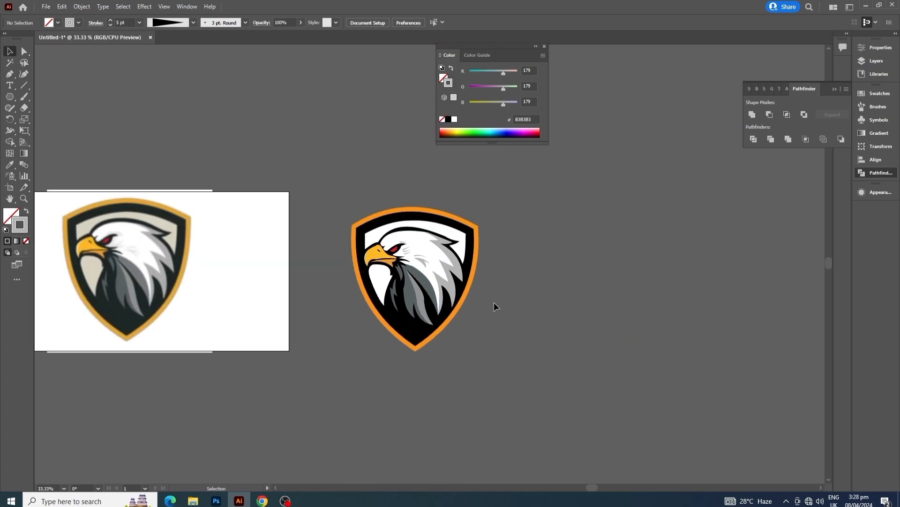
pyautogui.scroll(-1, 494, 306)
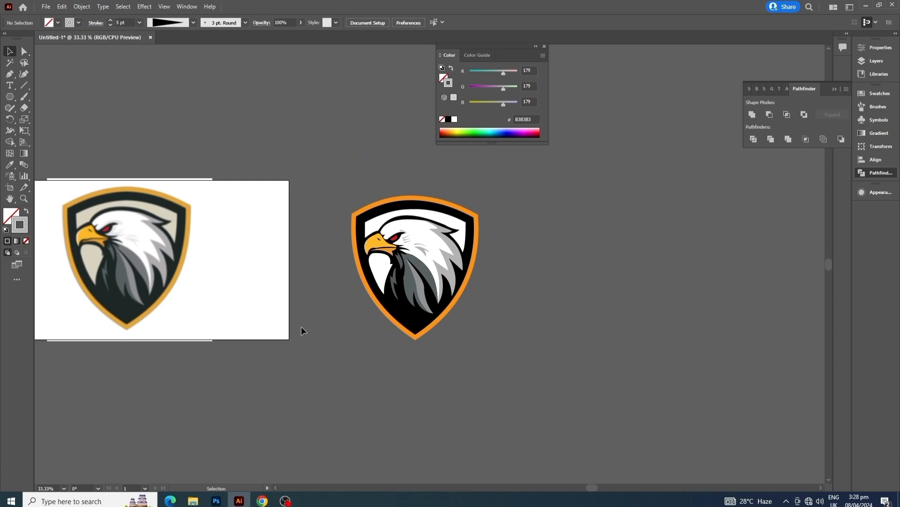
pyautogui.press('v')
pyautogui.click(158, 257)
pyautogui.press('Delete')
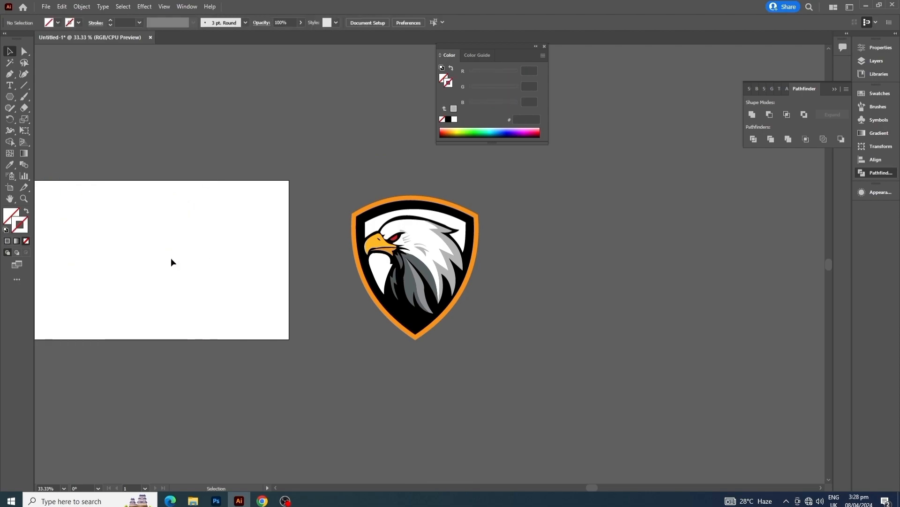
# - Try the vector logo on the middle of the empty artboard and move it back off beside the artboard
pyautogui.hscroll(-3, 475, 250)
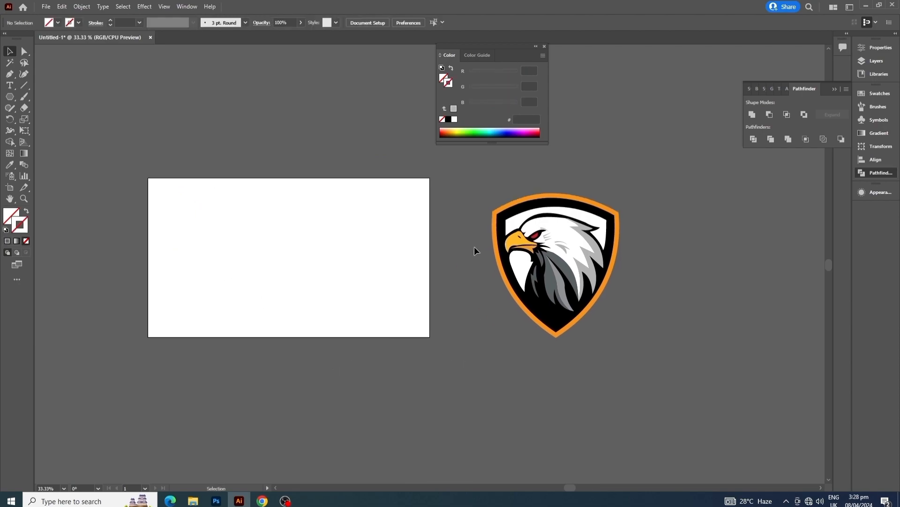
pyautogui.moveTo(570, 241); pyautogui.dragTo(299, 233)
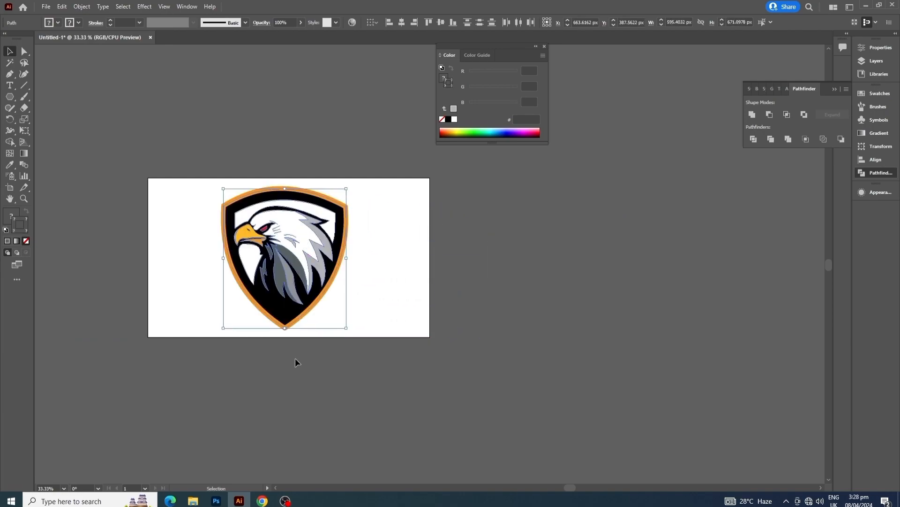
pyautogui.click(289, 392)
pyautogui.moveTo(209, 189); pyautogui.dragTo(366, 332)
pyautogui.moveTo(315, 212); pyautogui.dragTo(667, 217)
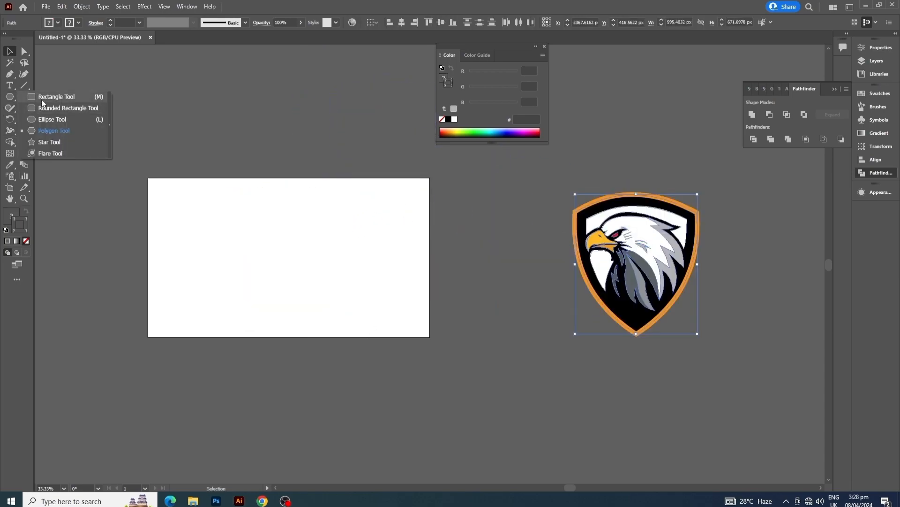
# - Draw a rectangle about 683 by 776 px over the left half of the artboard and fill it black
pyautogui.click(41, 97)
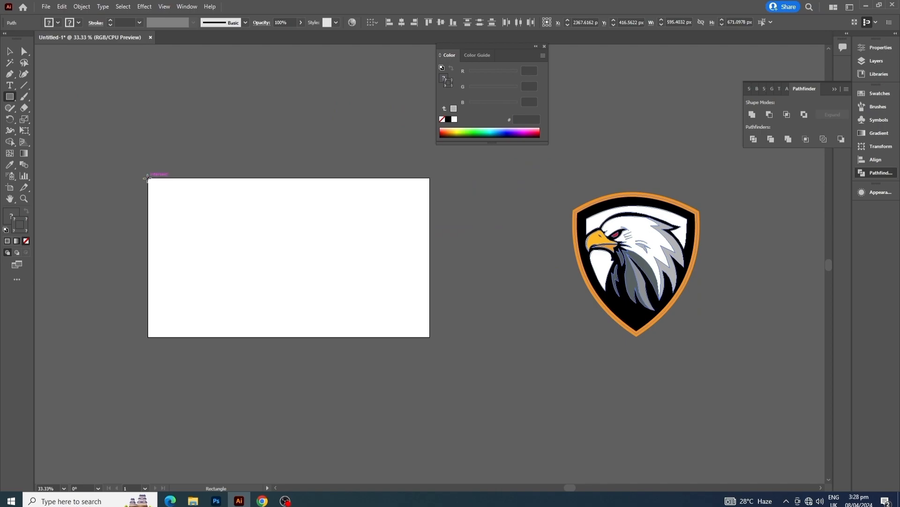
pyautogui.moveTo(146, 179); pyautogui.dragTo(290, 339)
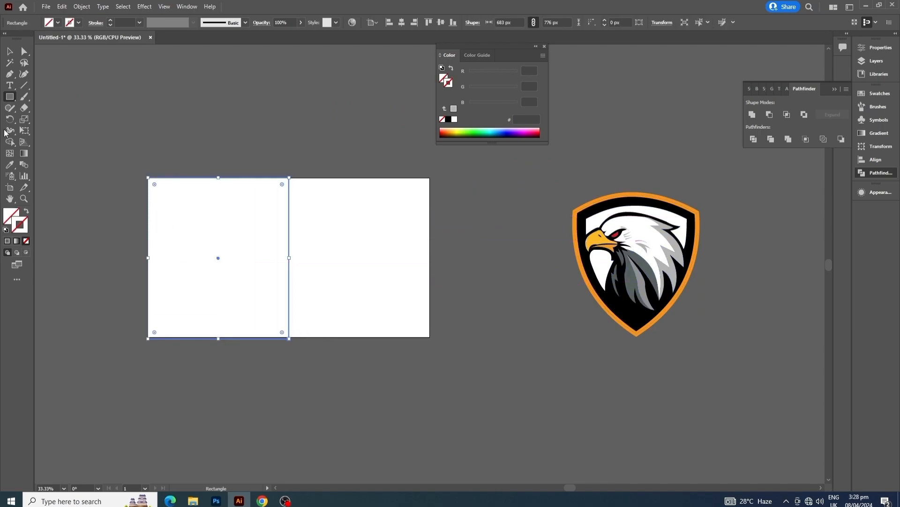
pyautogui.click(59, 23)
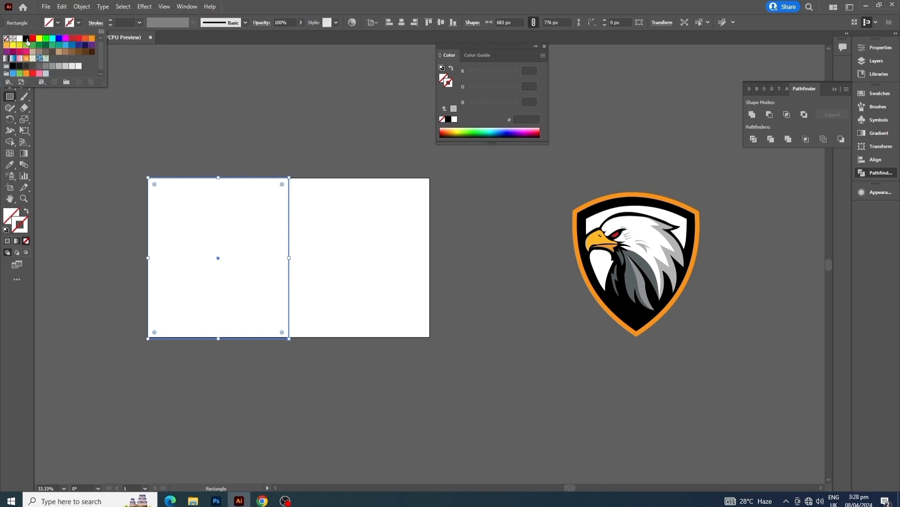
pyautogui.click(26, 39)
pyautogui.click(178, 92)
pyautogui.click(182, 93)
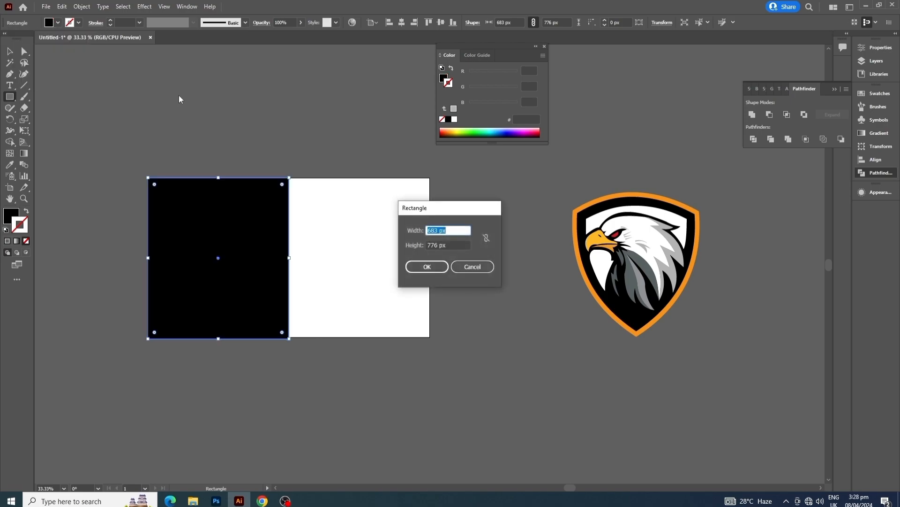
pyautogui.click(444, 263)
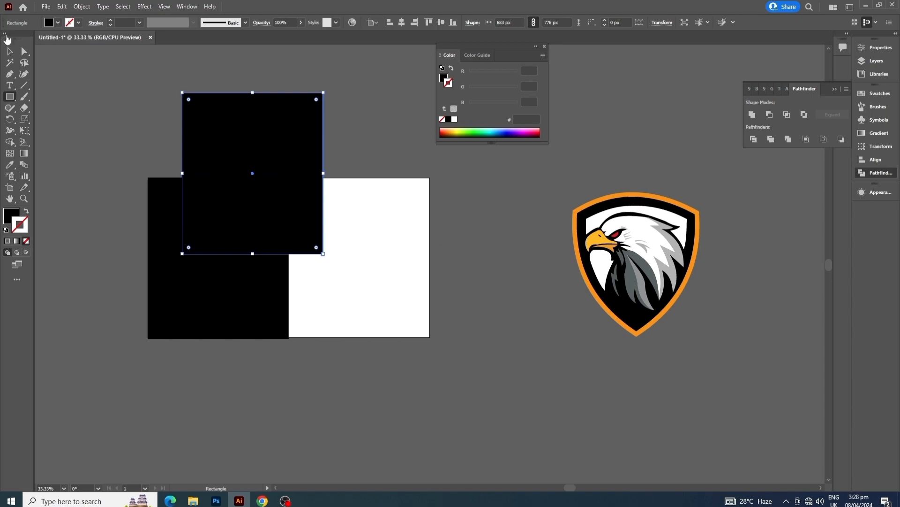
pyautogui.click(9, 51)
pyautogui.press('Delete')
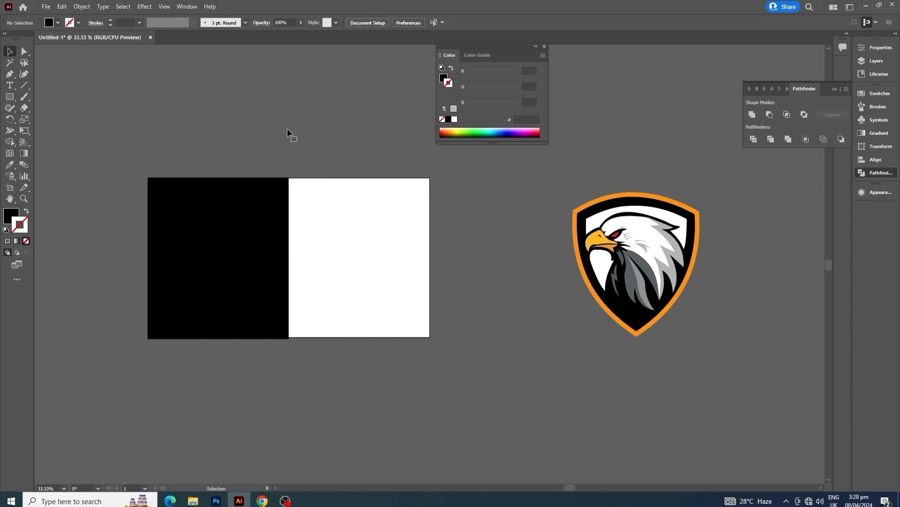
# - Shorten the black rectangle to 768 px high so its lower edge meets the artboard's lower edge
pyautogui.click(251, 238)
pyautogui.scroll(2, 241, 332)
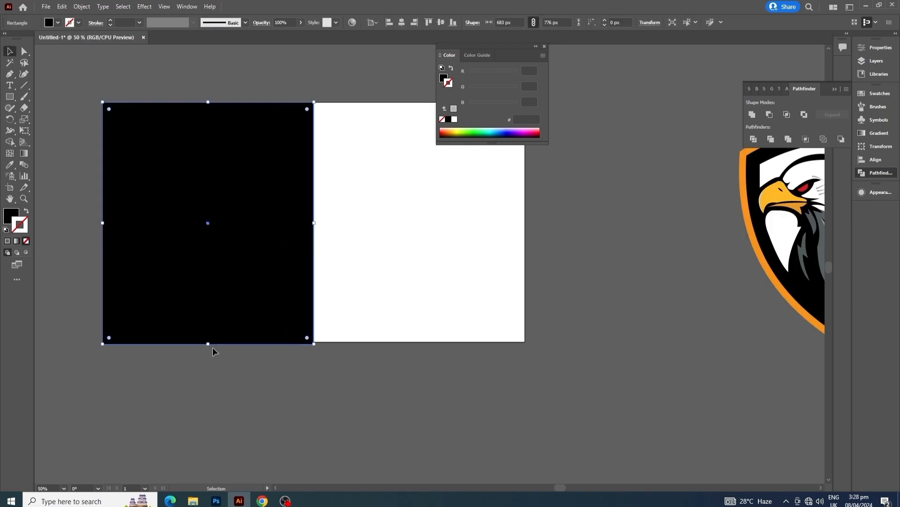
pyautogui.moveTo(210, 345); pyautogui.dragTo(210, 342)
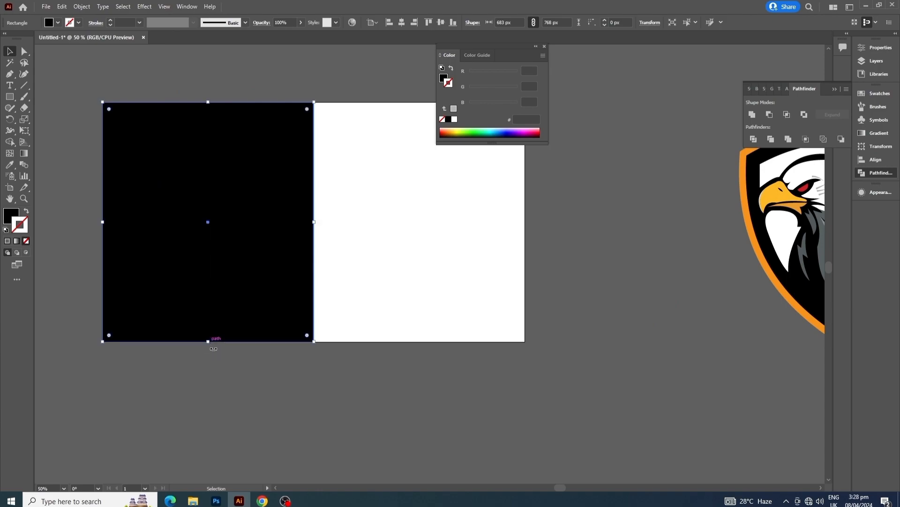
pyautogui.click(229, 380)
# - Move the whole logo onto the black half of the artboard and bring it to the front
pyautogui.scroll(-1, 246, 386)
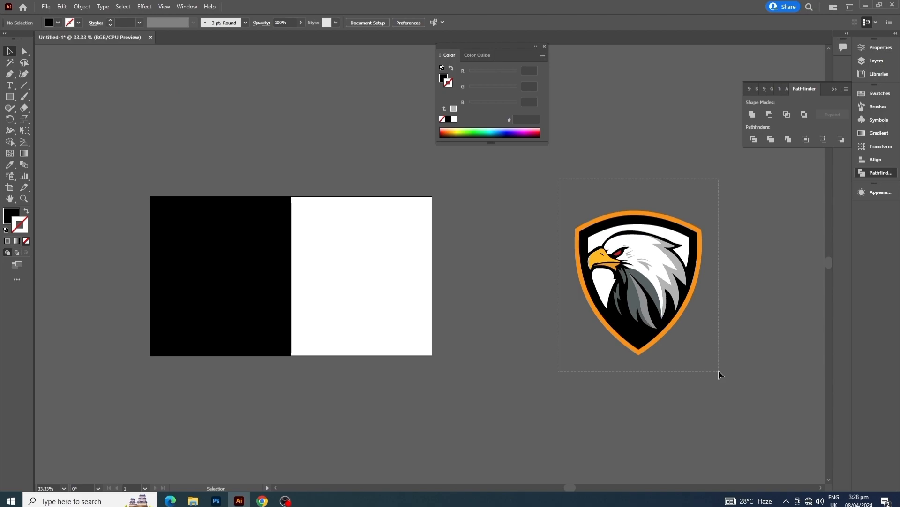
pyautogui.click(656, 276)
pyautogui.moveTo(323, 269); pyautogui.dragTo(237, 273)
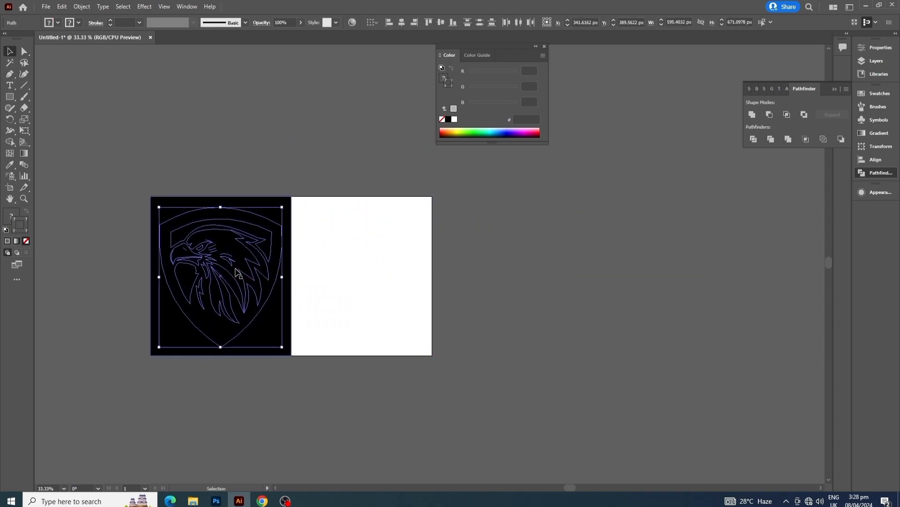
pyautogui.rightClick(234, 268)
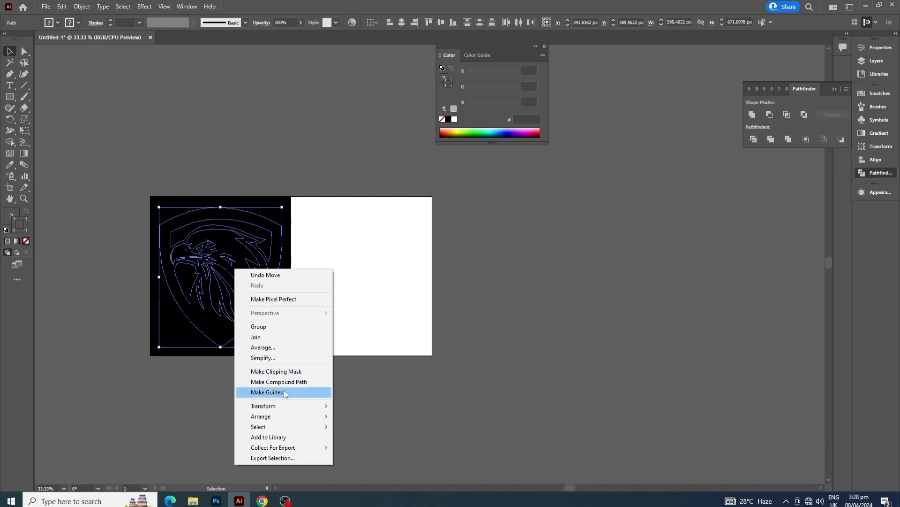
pyautogui.moveTo(282, 415)
pyautogui.click(368, 417)
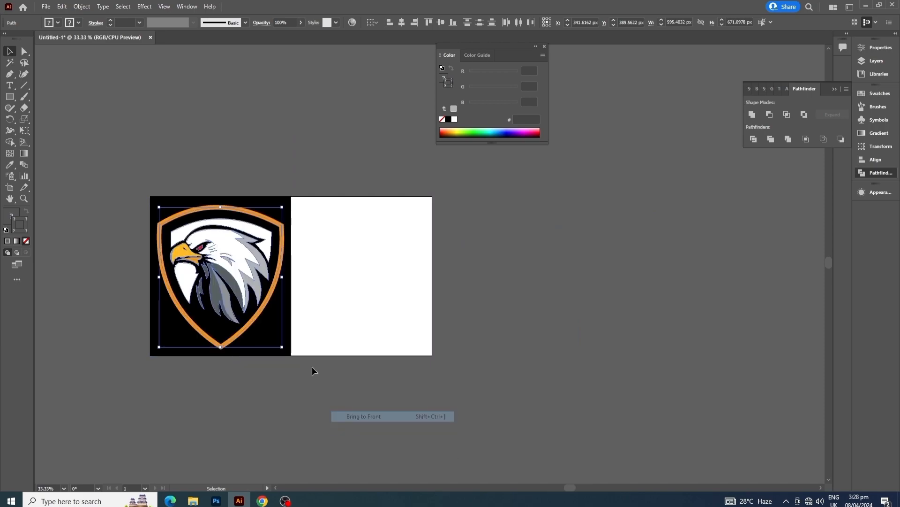
# - Duplicate the logo onto the white half of the artboard
pyautogui.moveTo(231, 262); pyautogui.dragTo(367, 264)
pyautogui.click(498, 302)
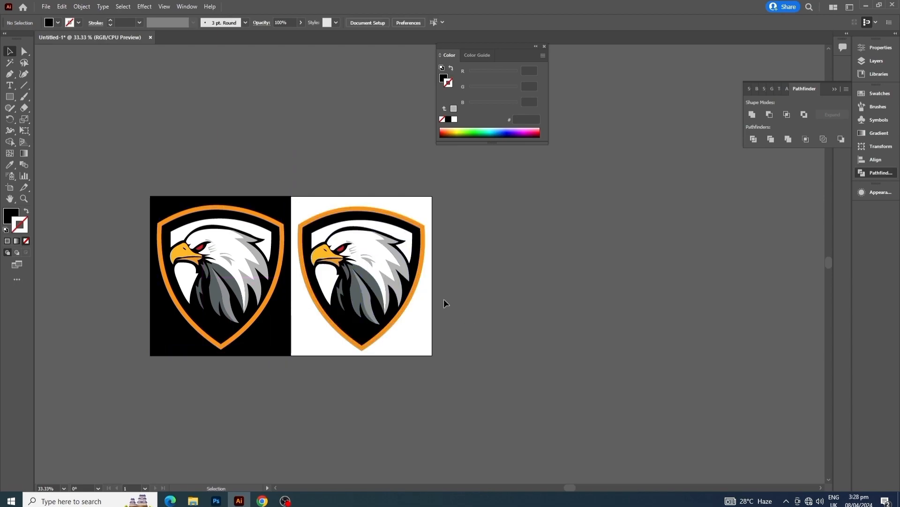
# - Fit the artboard to the window and put away the floating Color and Pathfinder panels
pyautogui.click(64, 488)
pyautogui.click(78, 482)
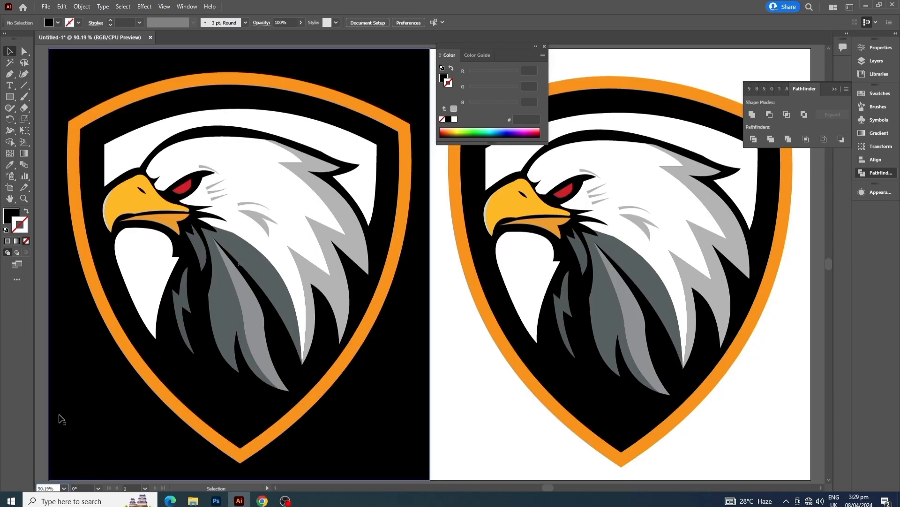
pyautogui.click(544, 46)
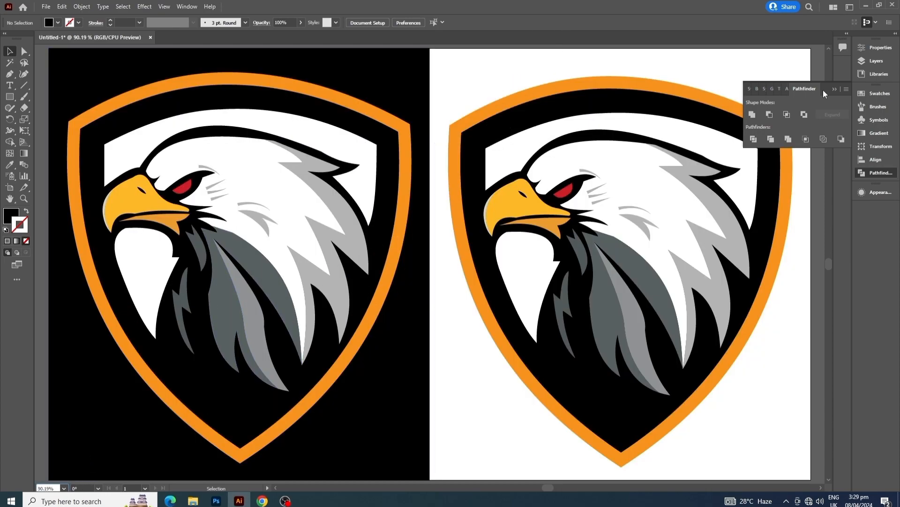
pyautogui.click(836, 89)
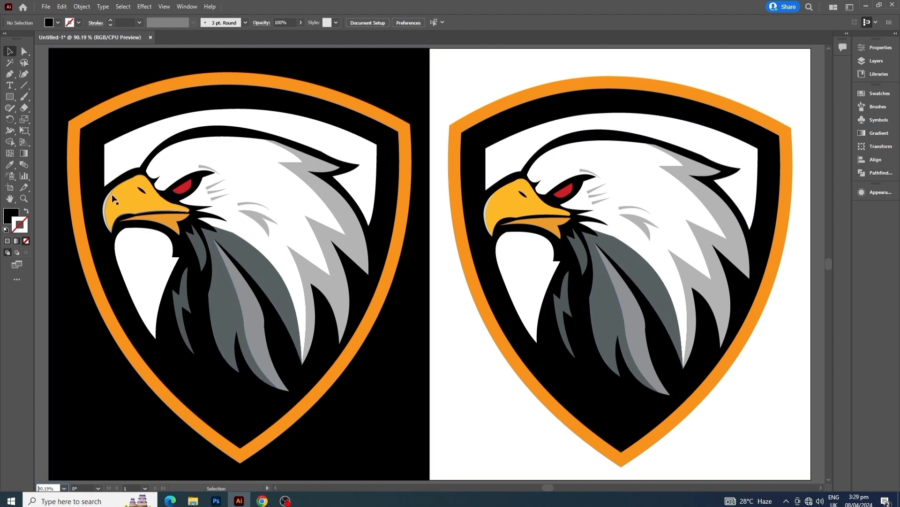
# - Try rounding all three corner anchors of the orange shield border on the black half by about 18.3 px
pyautogui.click(24, 51)
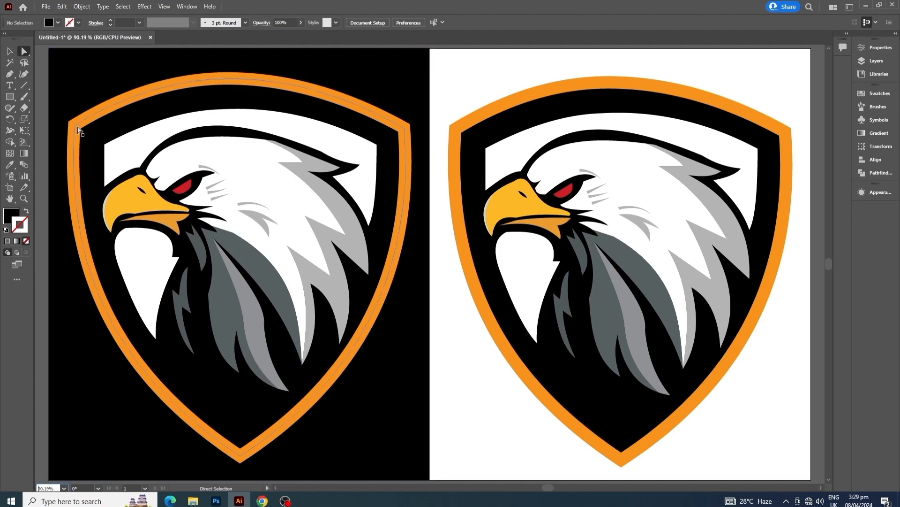
pyautogui.click(75, 124)
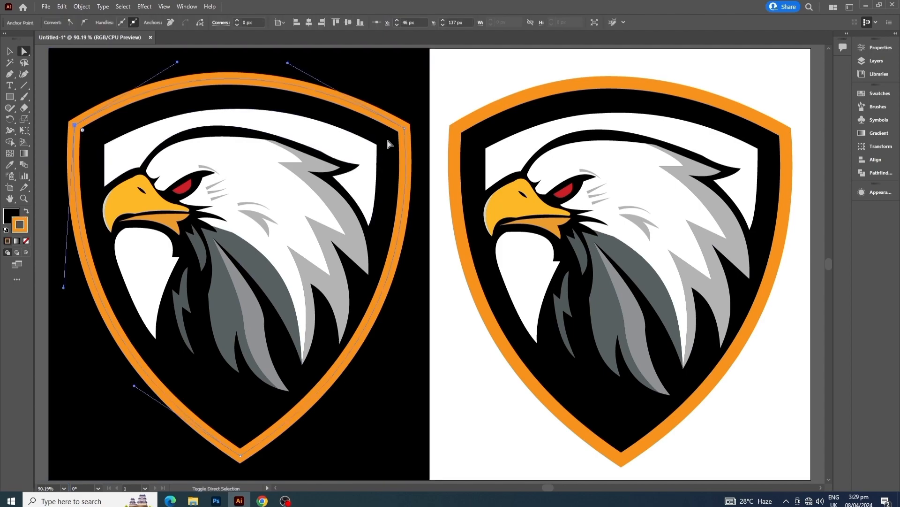
pyautogui.keyDown('shift'); pyautogui.click(408, 132); pyautogui.keyUp('shift')
pyautogui.keyDown('shift'); pyautogui.click(404, 128); pyautogui.keyUp('shift')
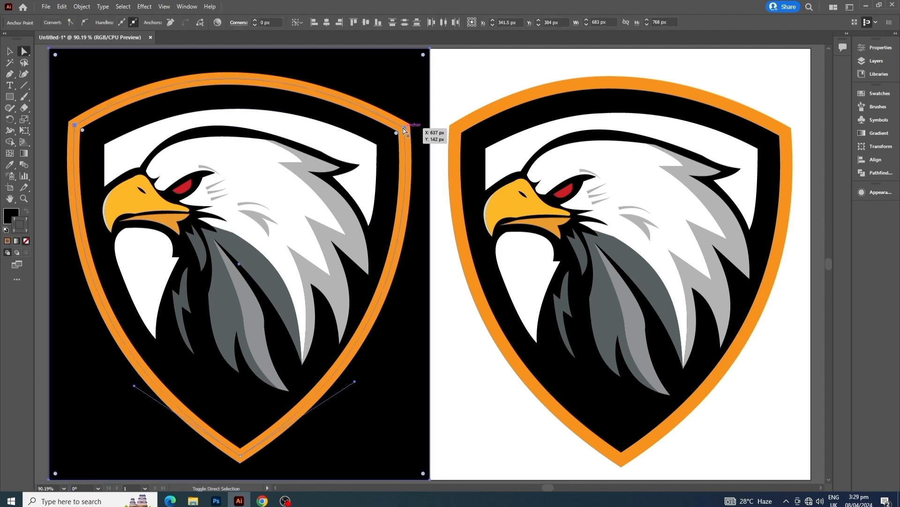
pyautogui.click(447, 97)
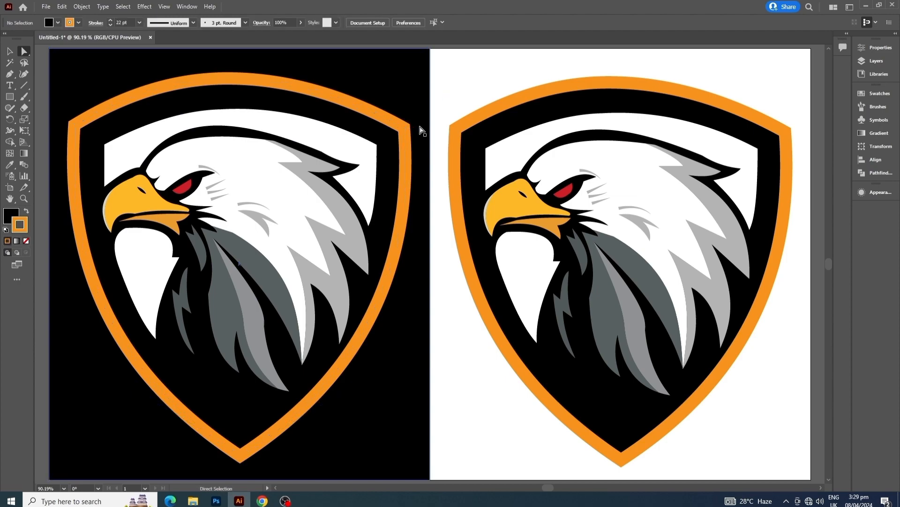
pyautogui.click(402, 127)
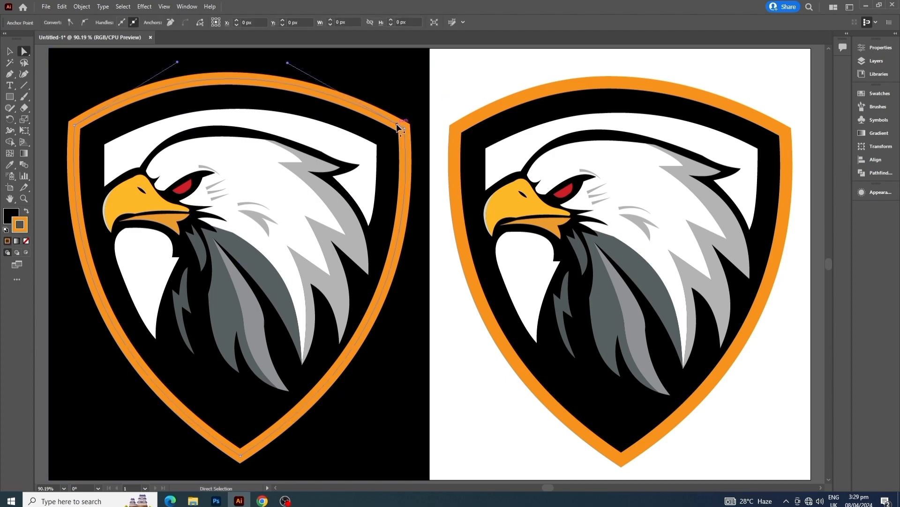
pyautogui.click(405, 128)
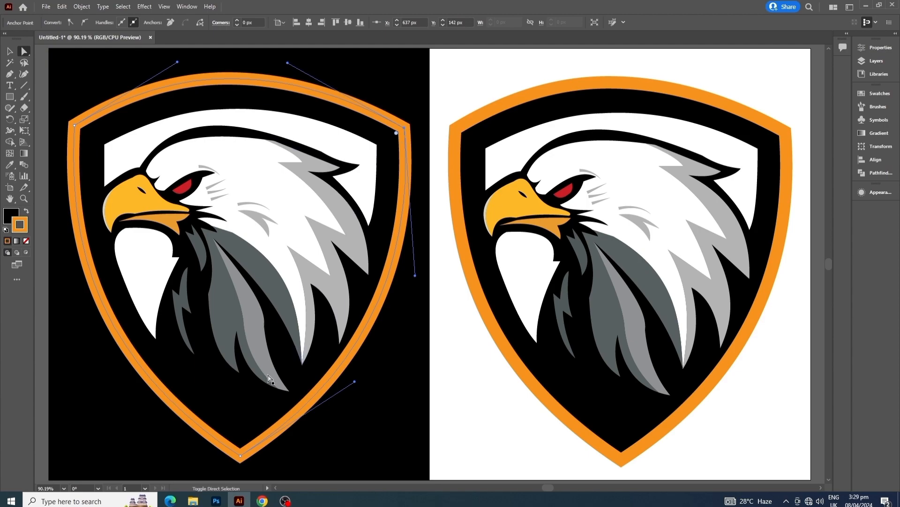
pyautogui.keyDown('shift'); pyautogui.click(240, 456); pyautogui.keyUp('shift')
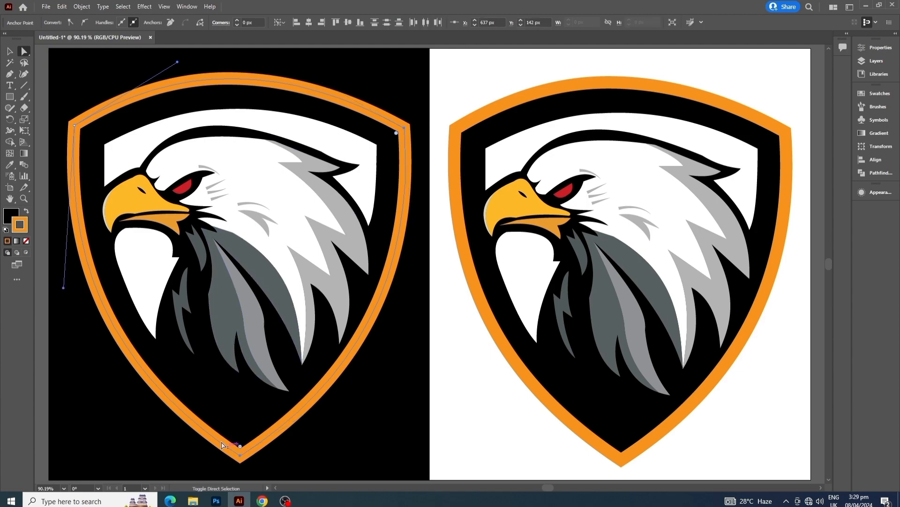
pyautogui.keyDown('shift'); pyautogui.click(75, 125); pyautogui.keyUp('shift')
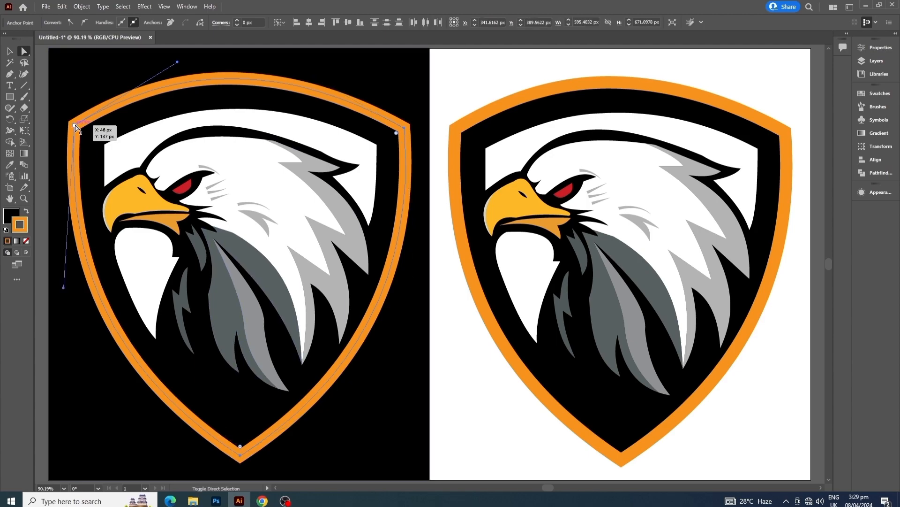
pyautogui.moveTo(76, 127); pyautogui.dragTo(86, 134)
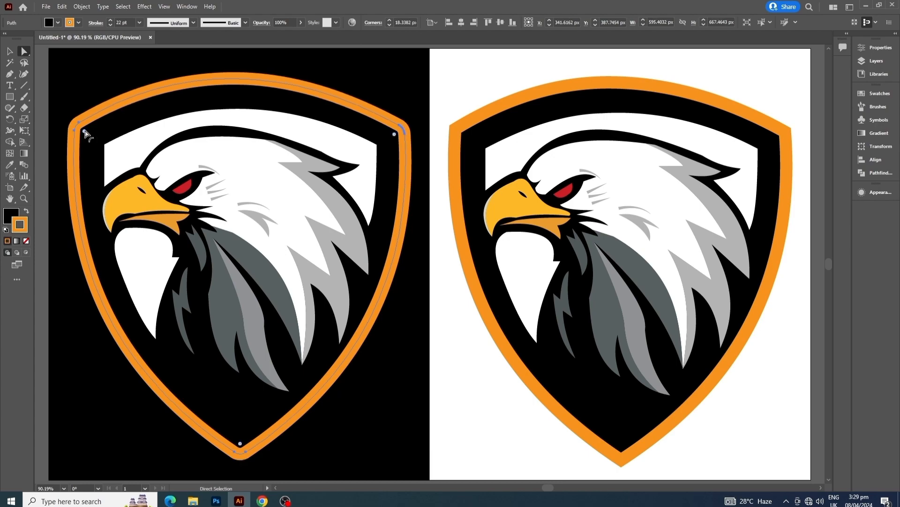
pyautogui.hotkey('ctrl', 'z')
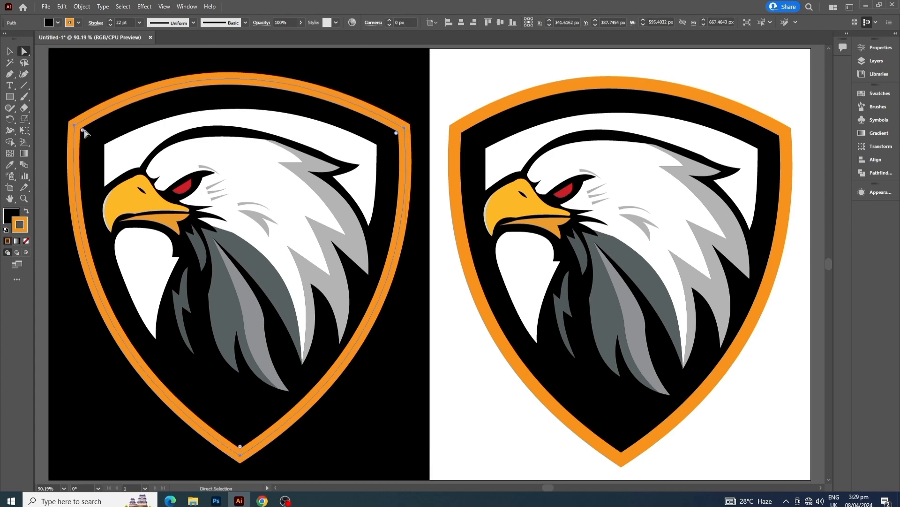
# - Try rounding only the two upper corners of the same orange shield border by about 18.1 px
pyautogui.click(240, 455)
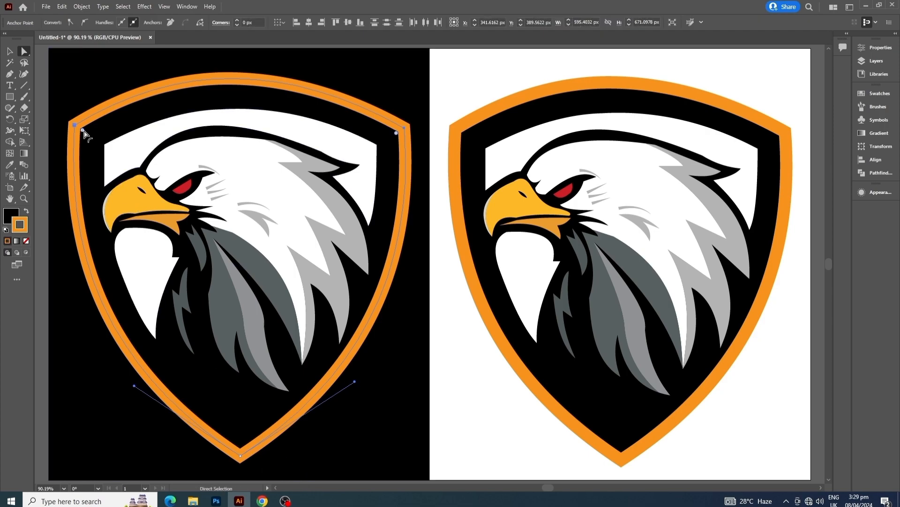
pyautogui.moveTo(83, 131); pyautogui.dragTo(87, 134)
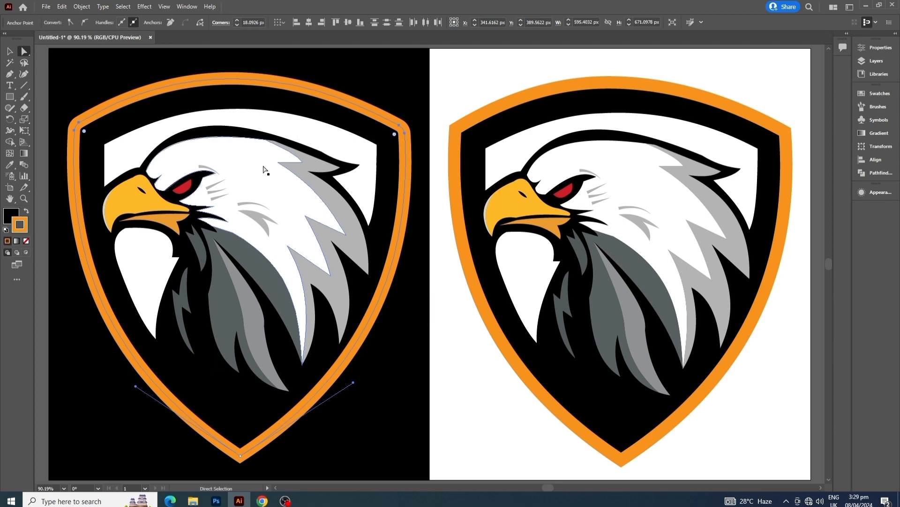
pyautogui.press('ctrl')
pyautogui.hotkey('ctrl', 'z')
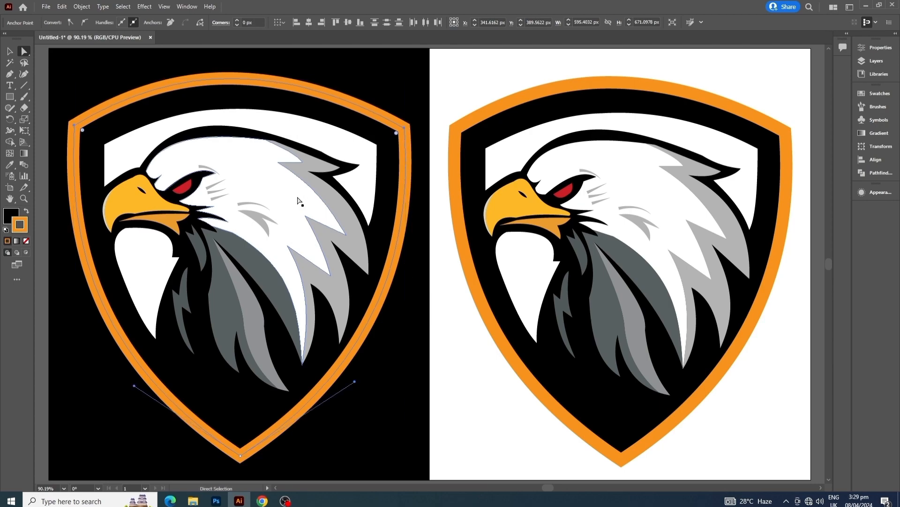
pyautogui.scroll(-1, 298, 200)
pyautogui.scroll(1, 288, 209)
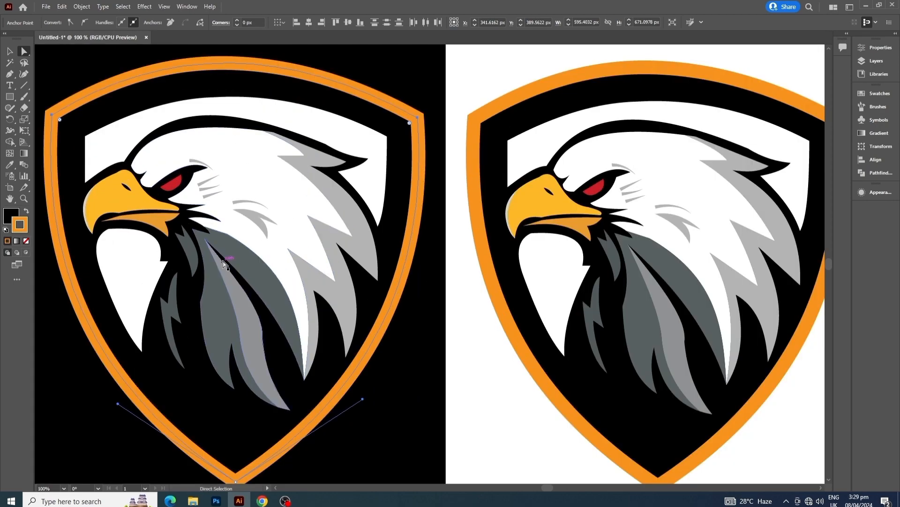